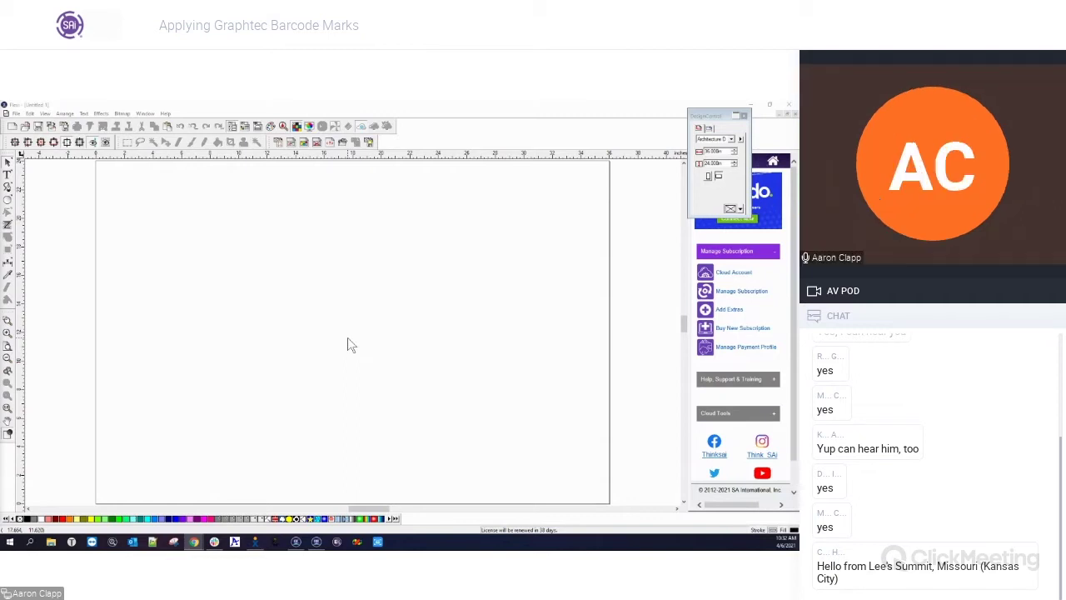
# Step: Move the DesignCentral palette away from the Cloud Window so that both are fully visible
pyautogui.moveTo(721, 125); pyautogui.dragTo(643, 176)
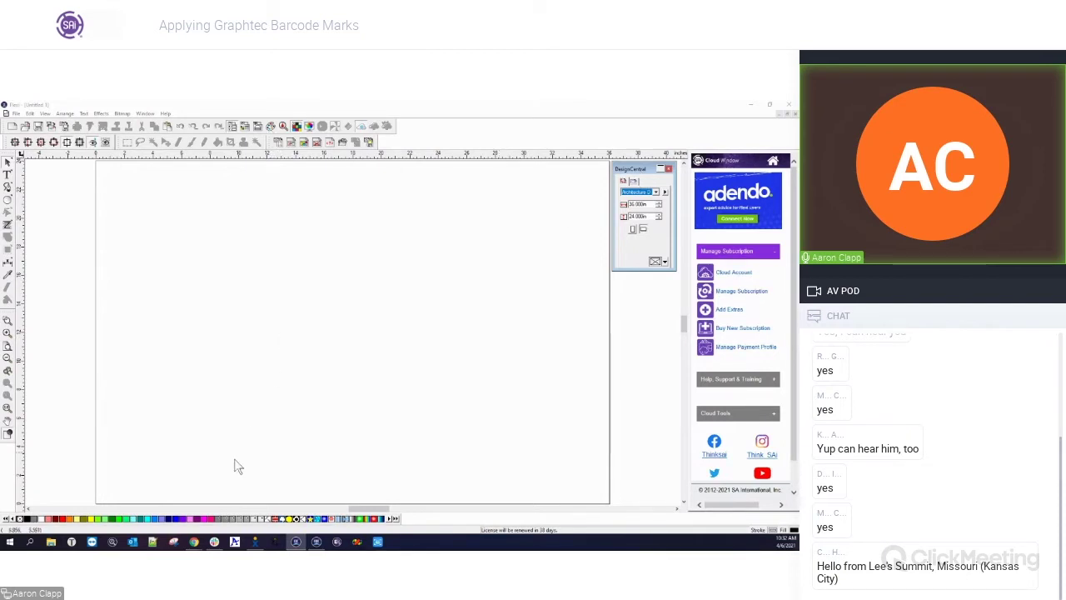
# Step: Switch to the web browser and review the Top Features list on the Flexi 21 new features page
pyautogui.click(194, 542)
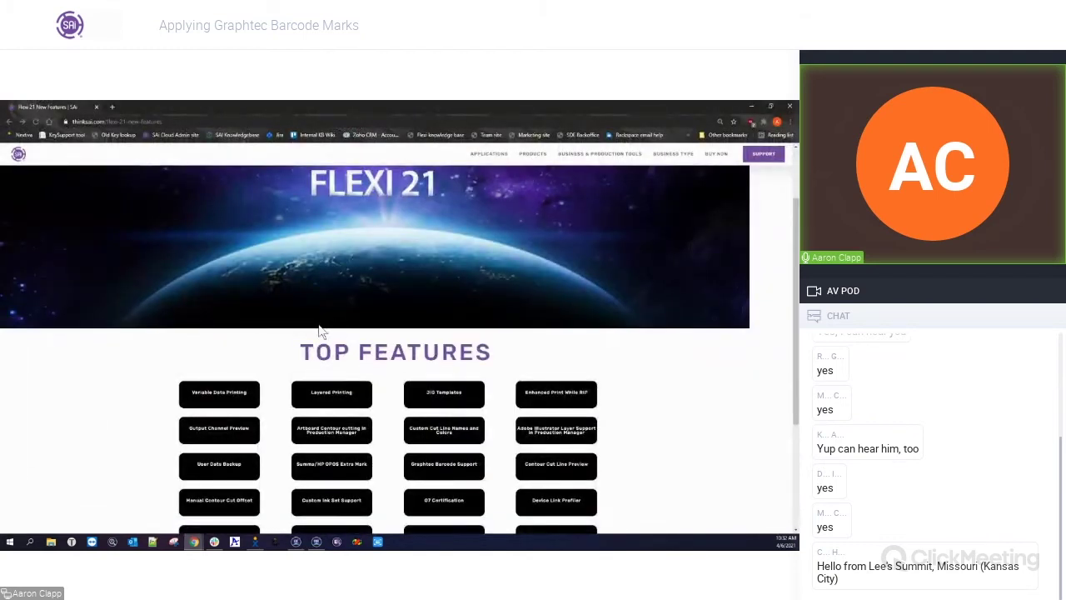
pyautogui.click(162, 122)
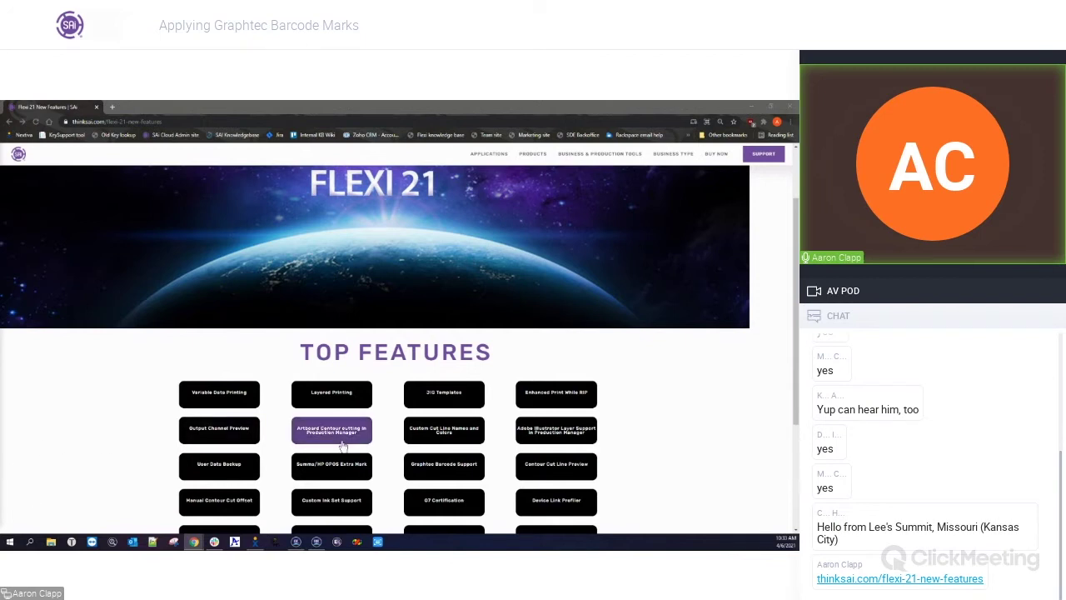
pyautogui.scroll(-2, 655, 380)
pyautogui.scroll(-1, 638, 377)
pyautogui.scroll(2, 638, 377)
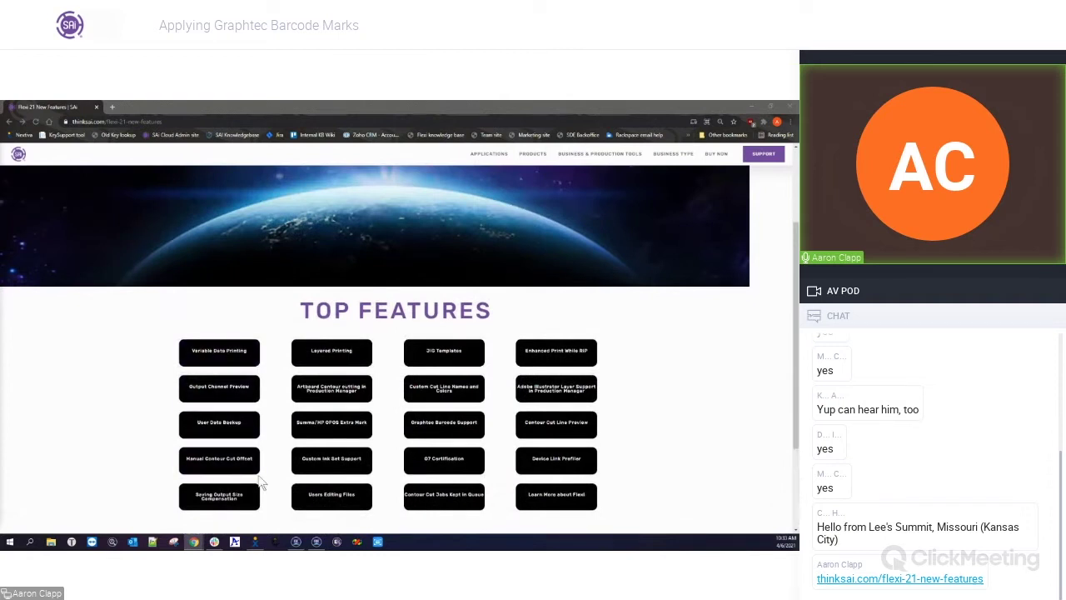
pyautogui.scroll(2, 466, 366)
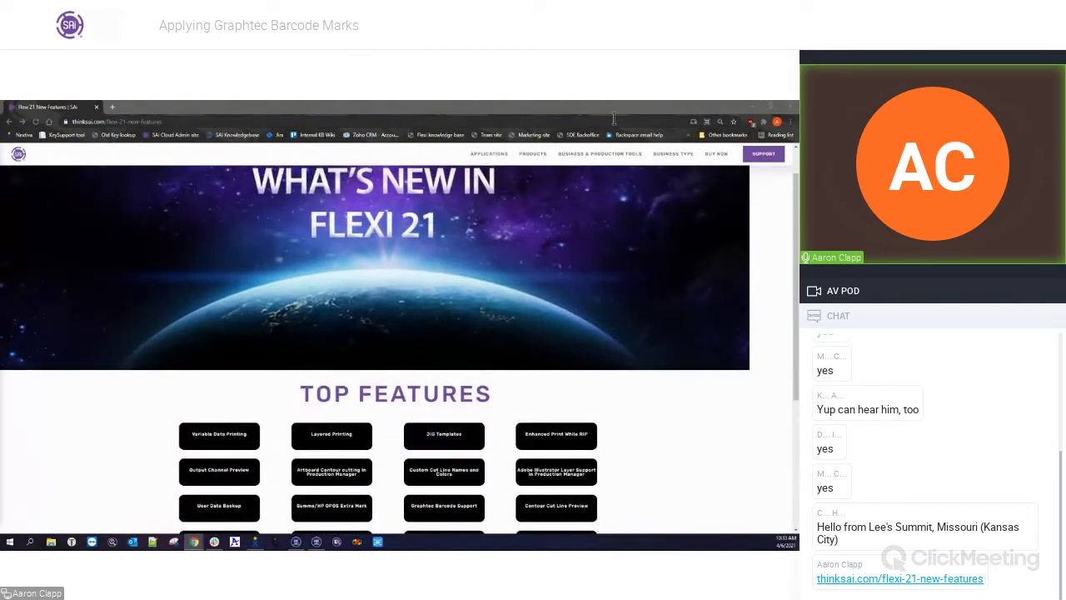
pyautogui.click(753, 109)
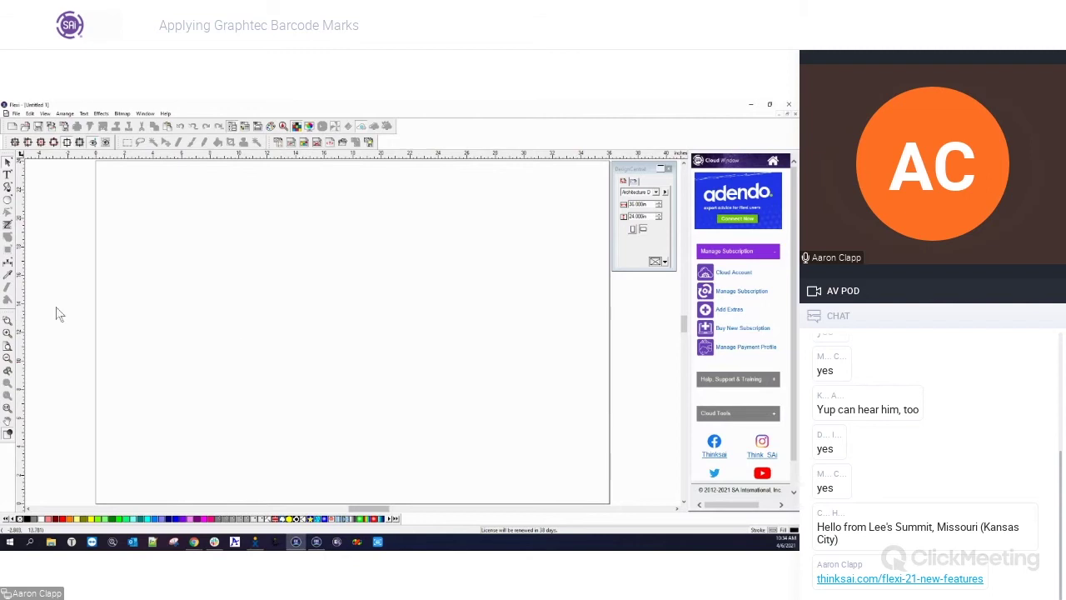
pyautogui.click(7, 201)
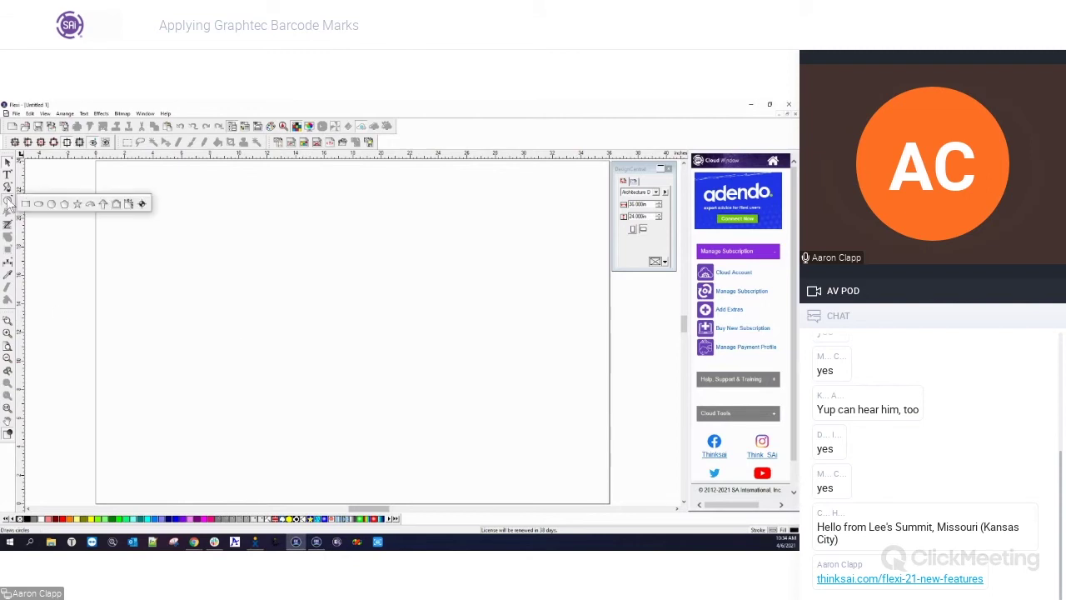
pyautogui.click(67, 205)
# Step: Import Aviation.pd from the Vinyl Signs folder of the Flexi sample files
pyautogui.click(16, 113)
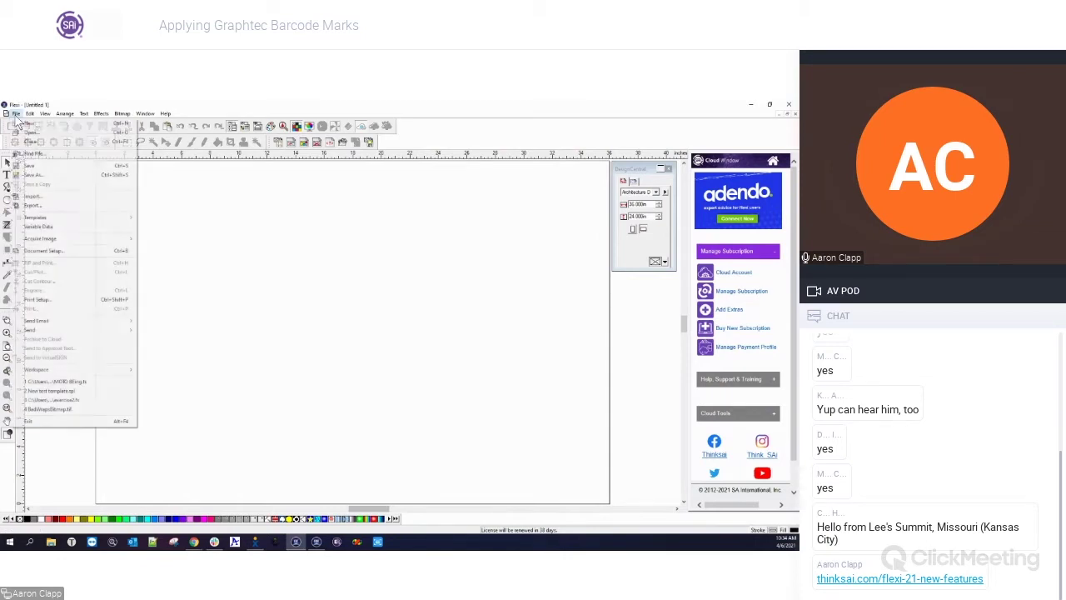
pyautogui.click(31, 196)
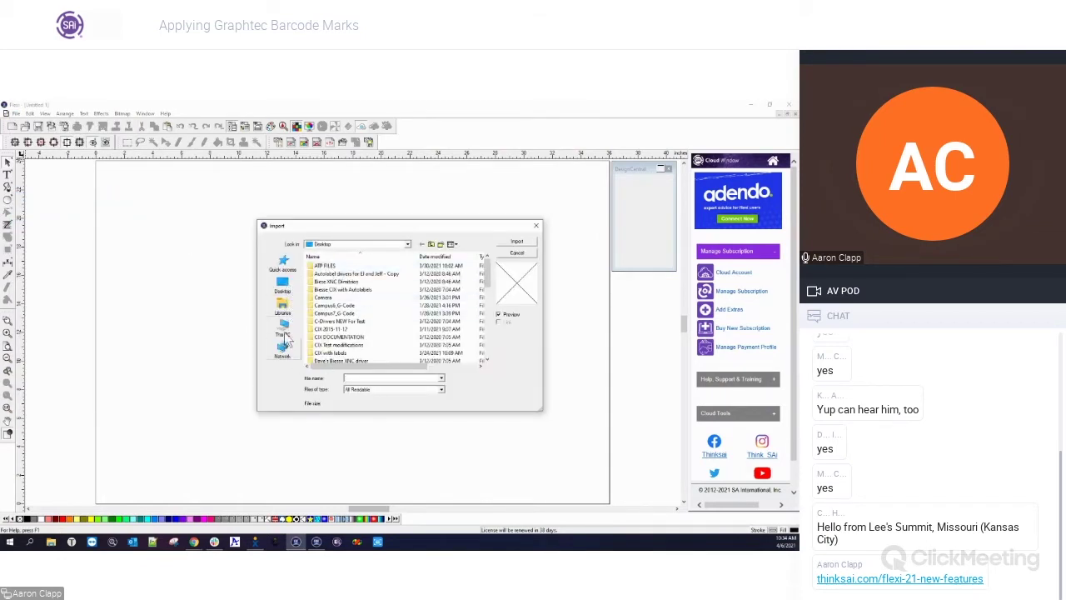
pyautogui.click(283, 264)
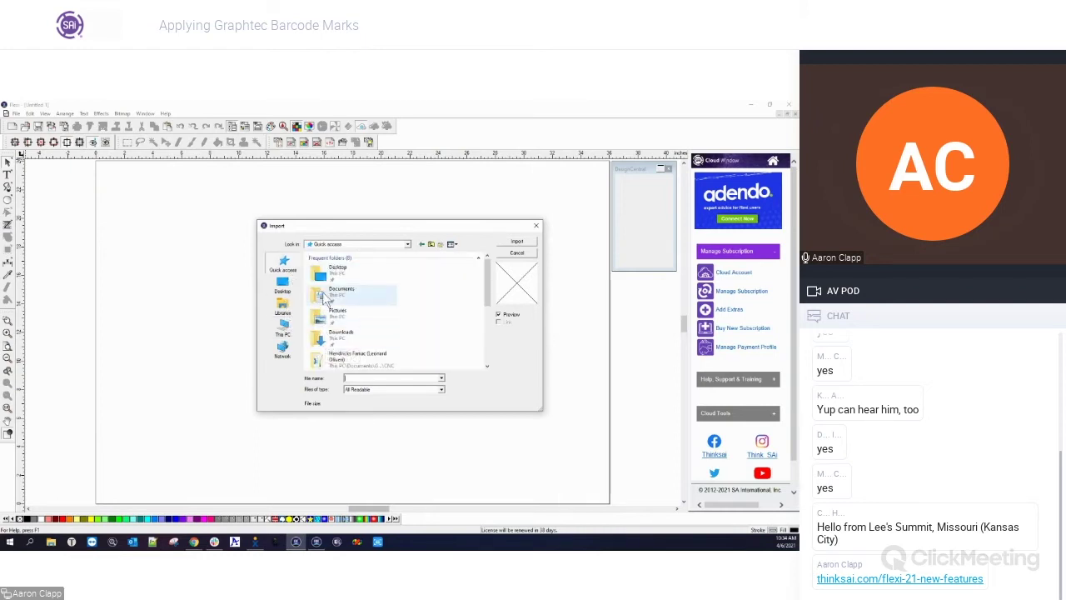
pyautogui.doubleClick(333, 291)
pyautogui.doubleClick(328, 297)
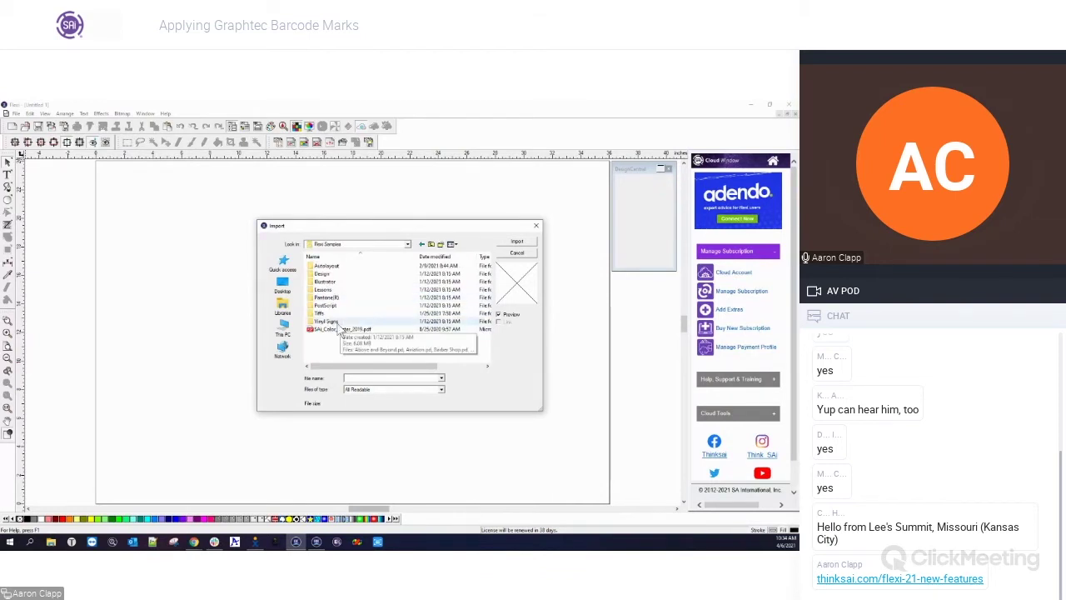
pyautogui.doubleClick(336, 323)
pyautogui.click(334, 275)
pyautogui.click(517, 242)
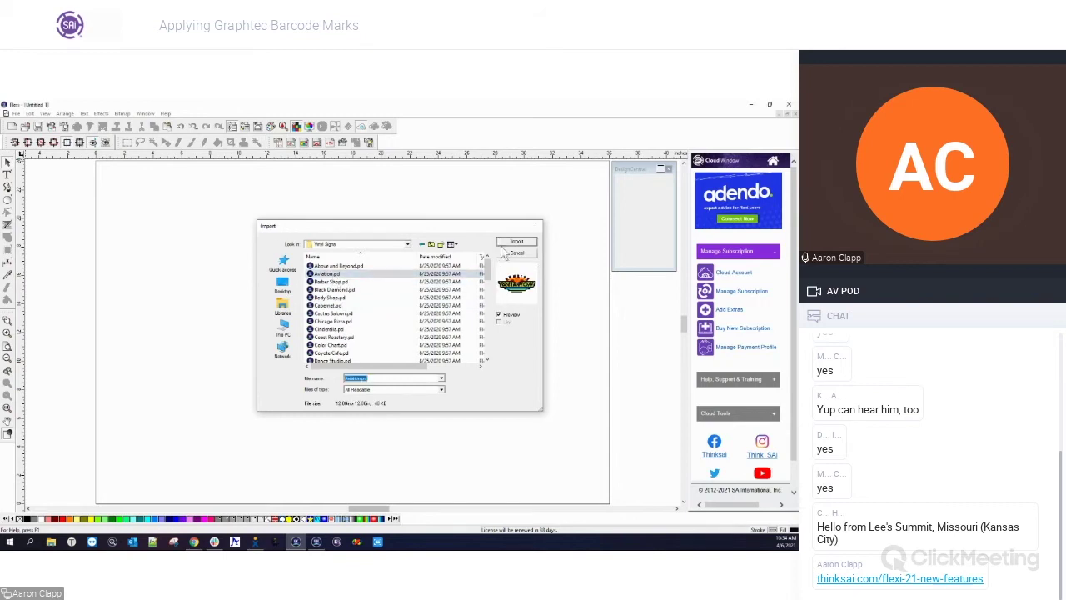
# Step: Place the imported Sunrise Aviation sign on the page, select all of it and move it into the left half
pyautogui.click(276, 266)
pyautogui.click(383, 389)
pyautogui.moveTo(246, 244); pyautogui.dragTo(450, 351)
pyautogui.moveTo(345, 302); pyautogui.dragTo(233, 301)
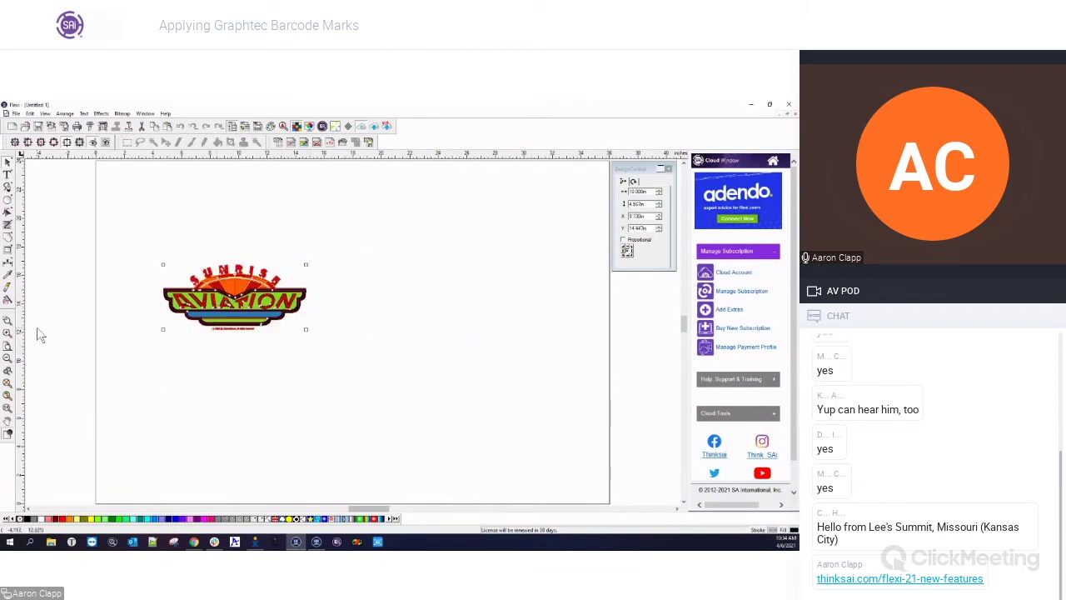
# Step: Step and repeat the sign into a 2 by 2 grid with 0.250 in spacing and move the block to the page's centre
pyautogui.click(30, 113)
pyautogui.moveTo(44, 119)
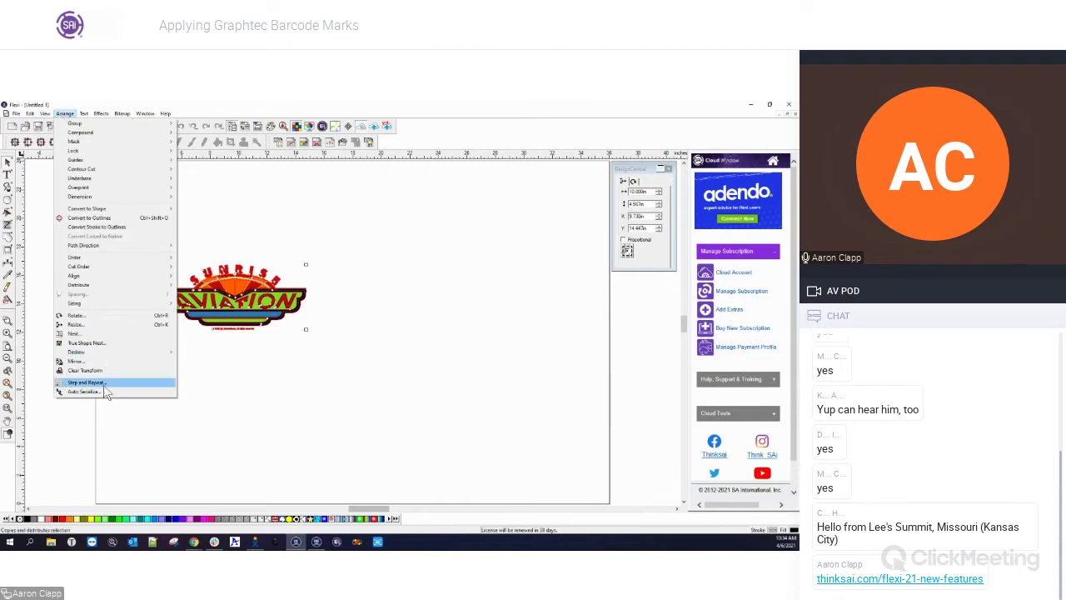
pyautogui.click(103, 384)
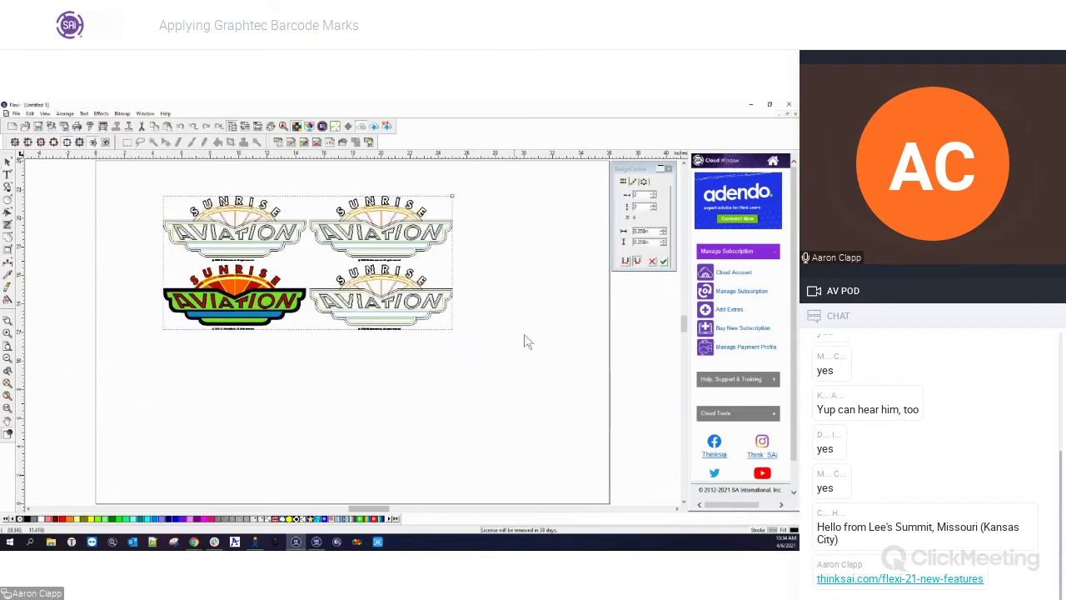
pyautogui.click(664, 261)
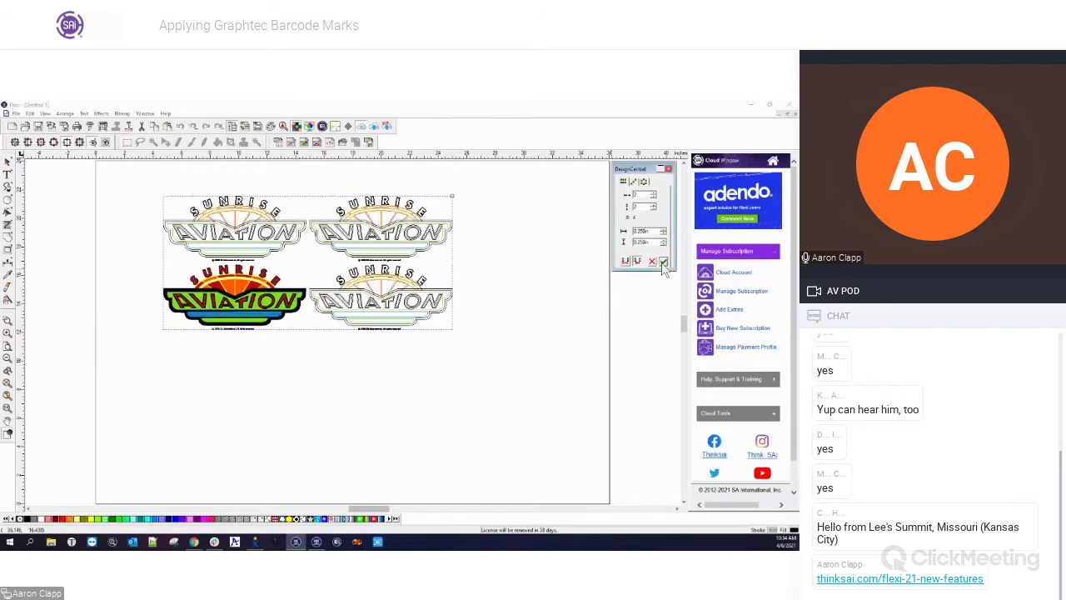
pyautogui.moveTo(395, 302); pyautogui.dragTo(448, 353)
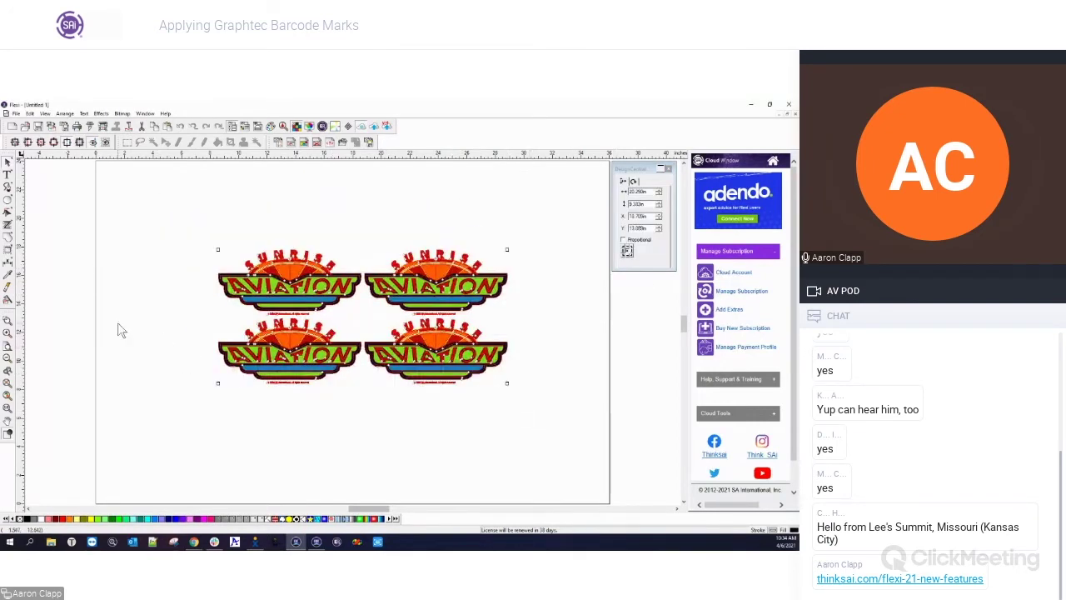
# Step: Apply a contour cut around the four signs, using a smaller offset than the default so the outline sits closer to the artwork
pyautogui.click(8, 255)
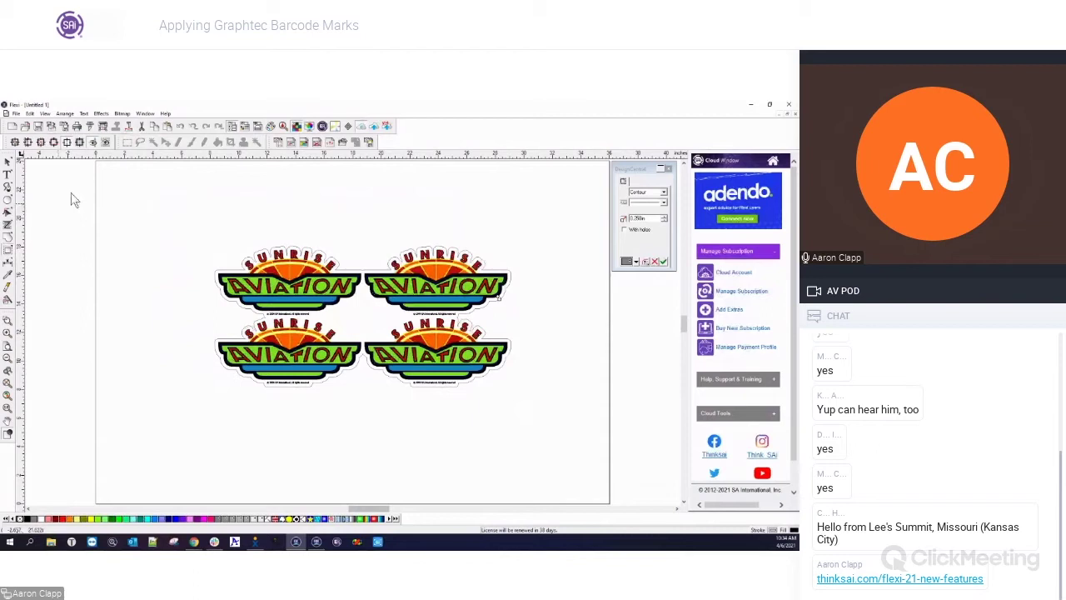
pyautogui.click(663, 223)
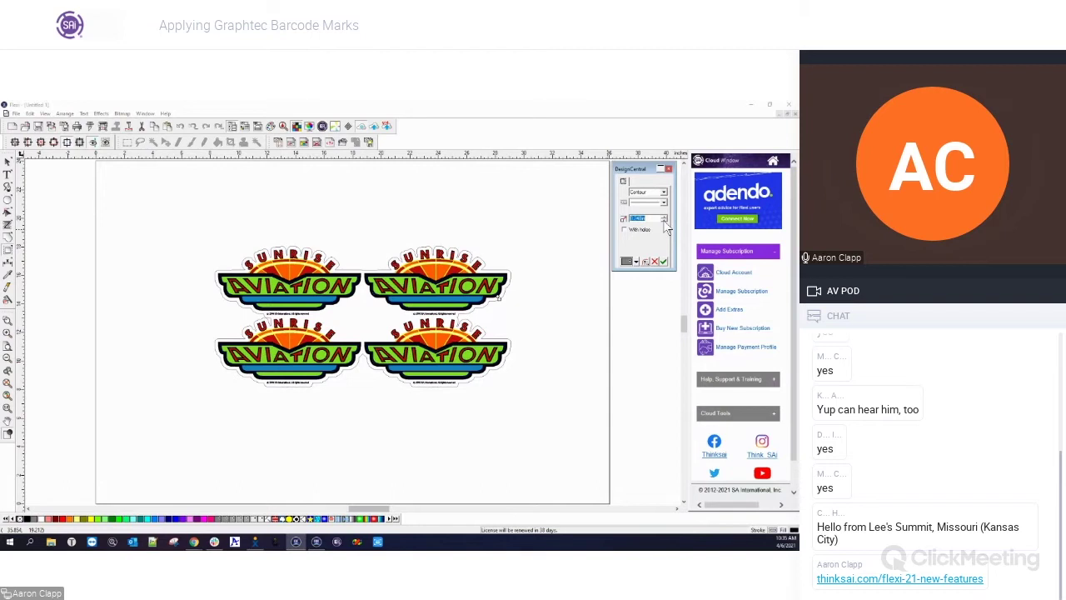
pyautogui.click(664, 223)
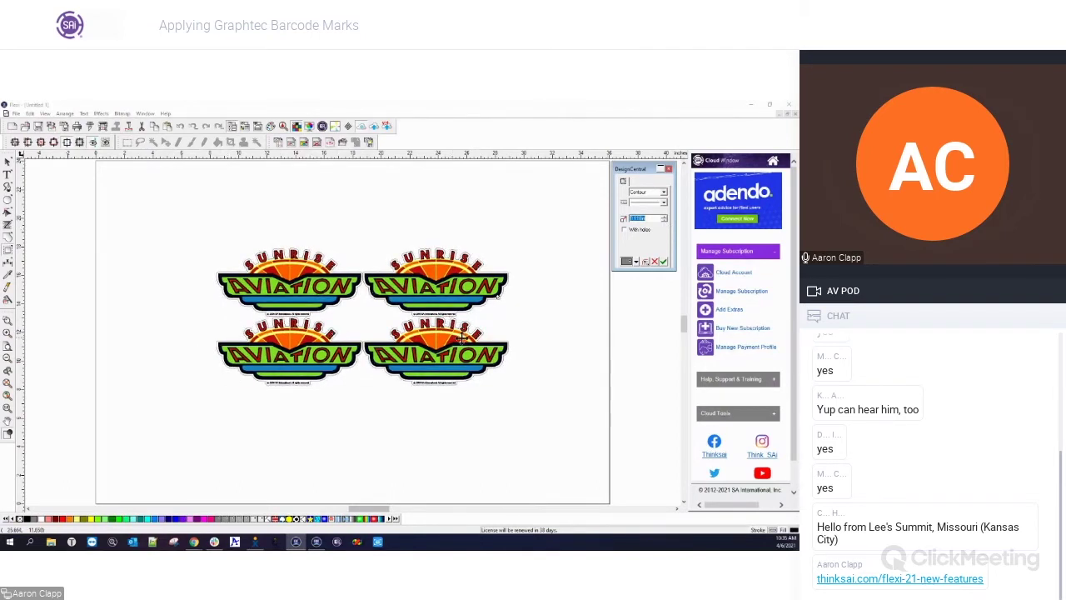
pyautogui.click(663, 261)
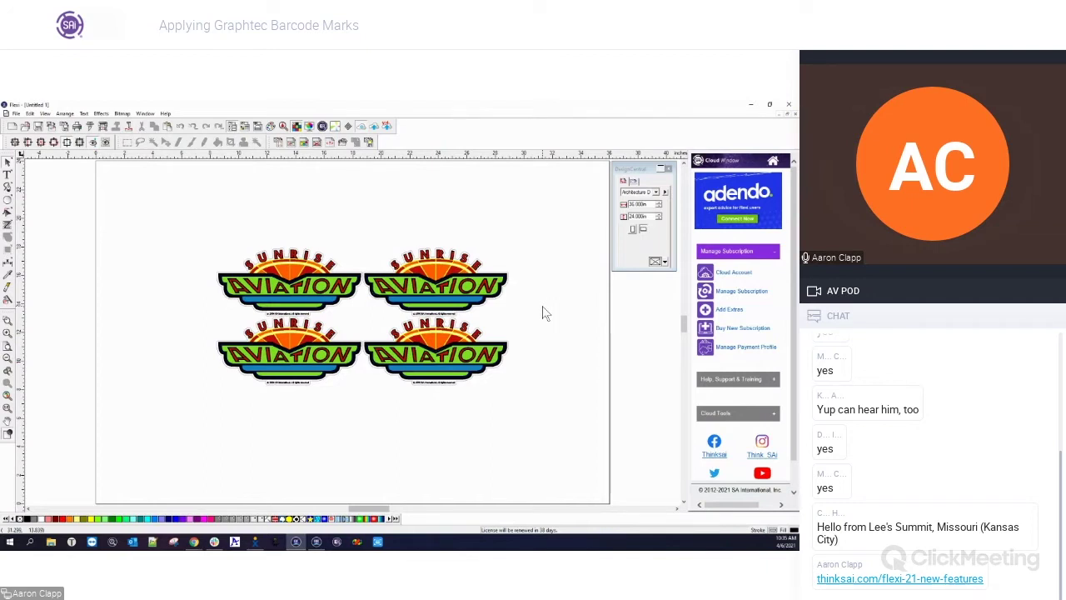
# Step: Select all four signs with their contours and start a Contour Cut Mark using a Graphtec 4 Points mark
pyautogui.moveTo(192, 227); pyautogui.dragTo(538, 437)
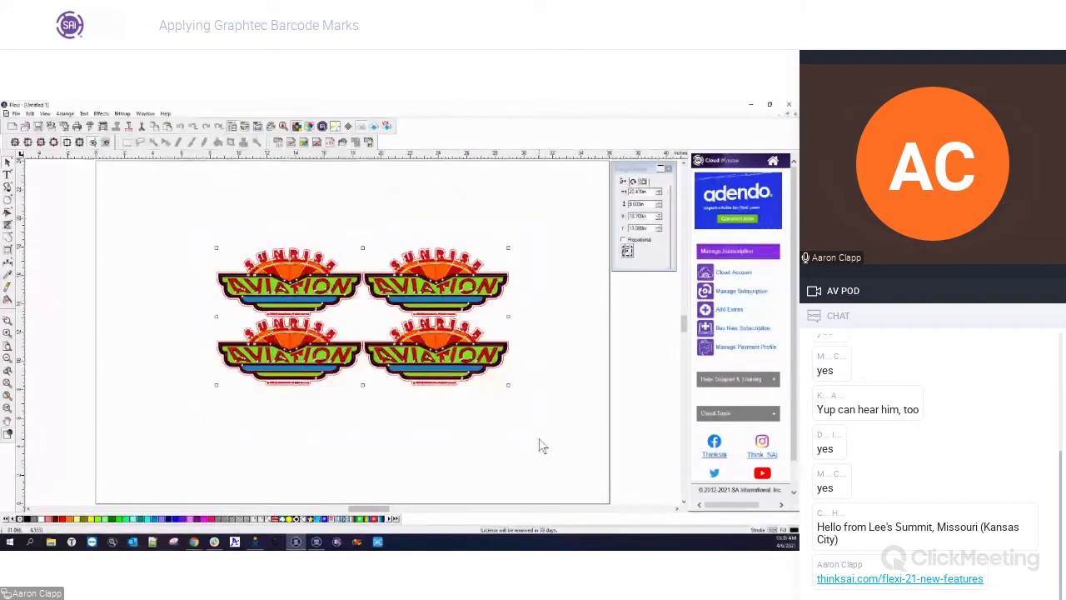
pyautogui.click(101, 113)
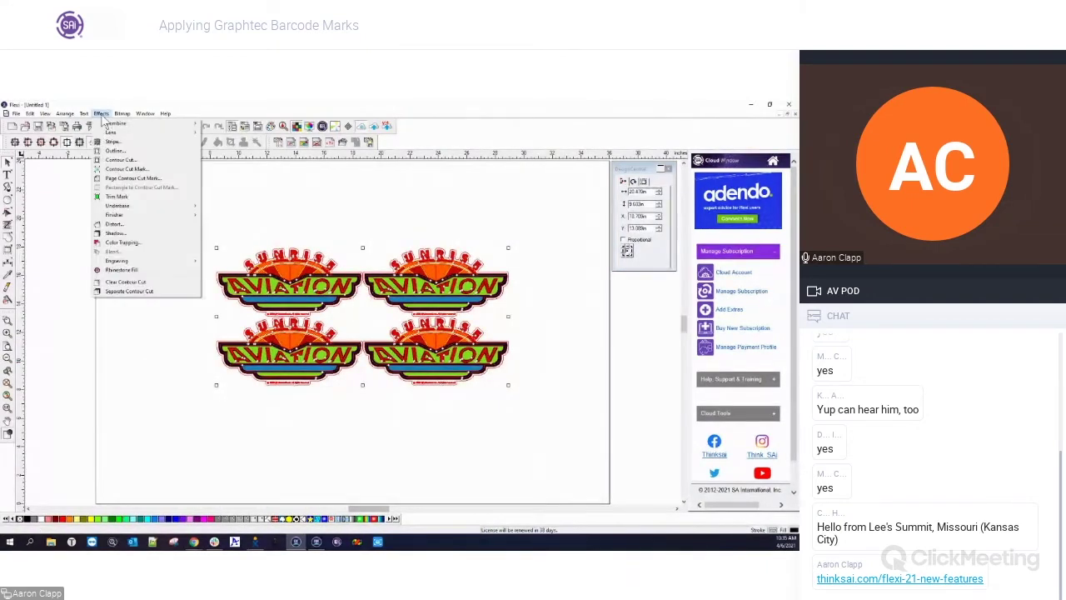
pyautogui.click(120, 169)
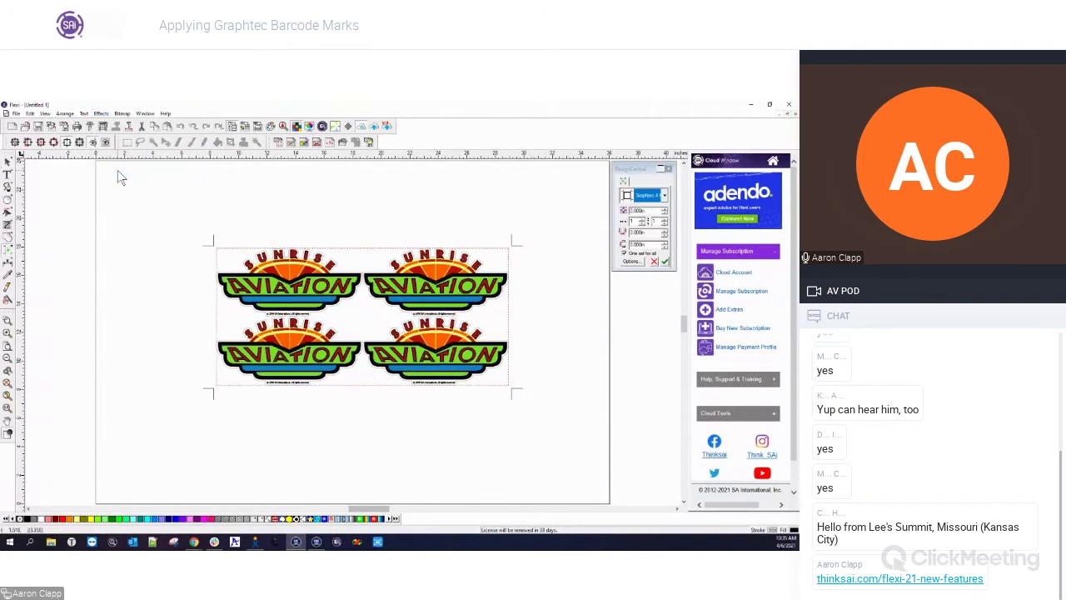
pyautogui.click(666, 196)
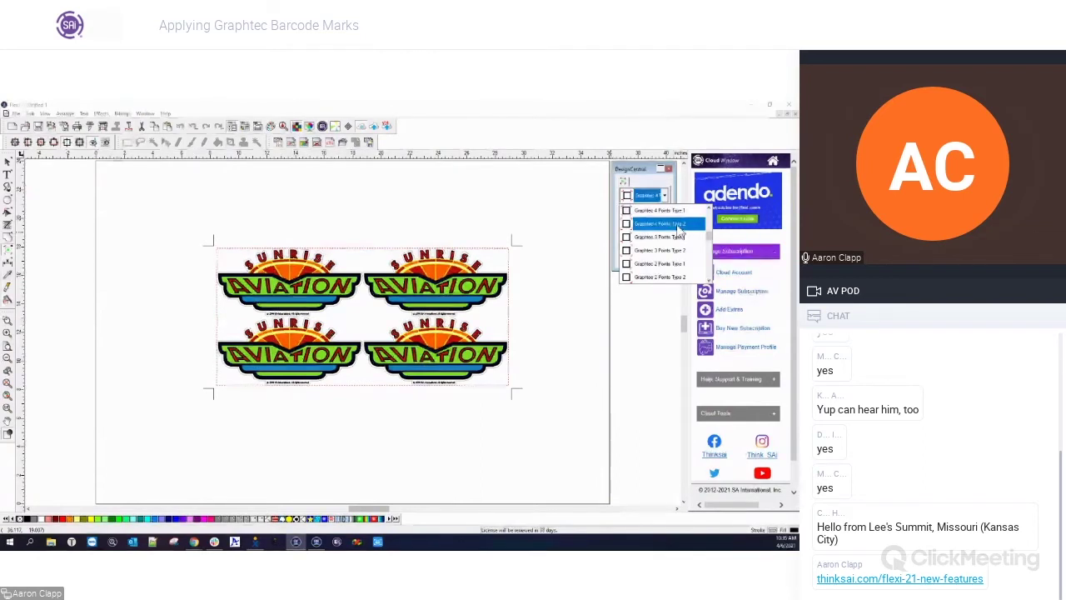
pyautogui.click(712, 246)
pyautogui.moveTo(712, 247); pyautogui.dragTo(715, 235)
pyautogui.click(638, 276)
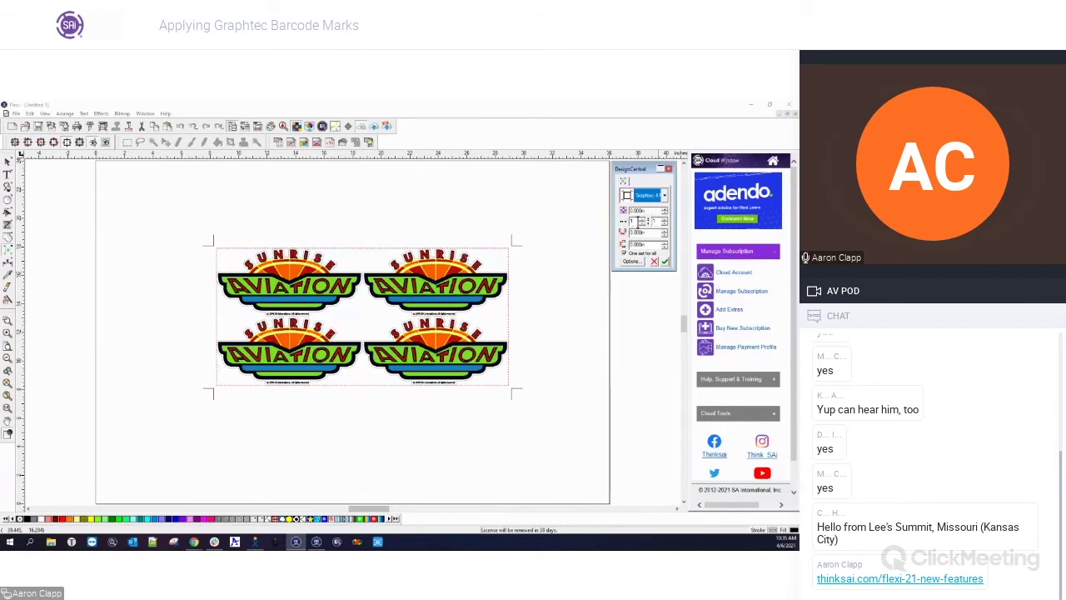
# Step: Enable the barcode in the Graphtec mark options, with the Standard barcode type and Long barcode length
pyautogui.click(634, 262)
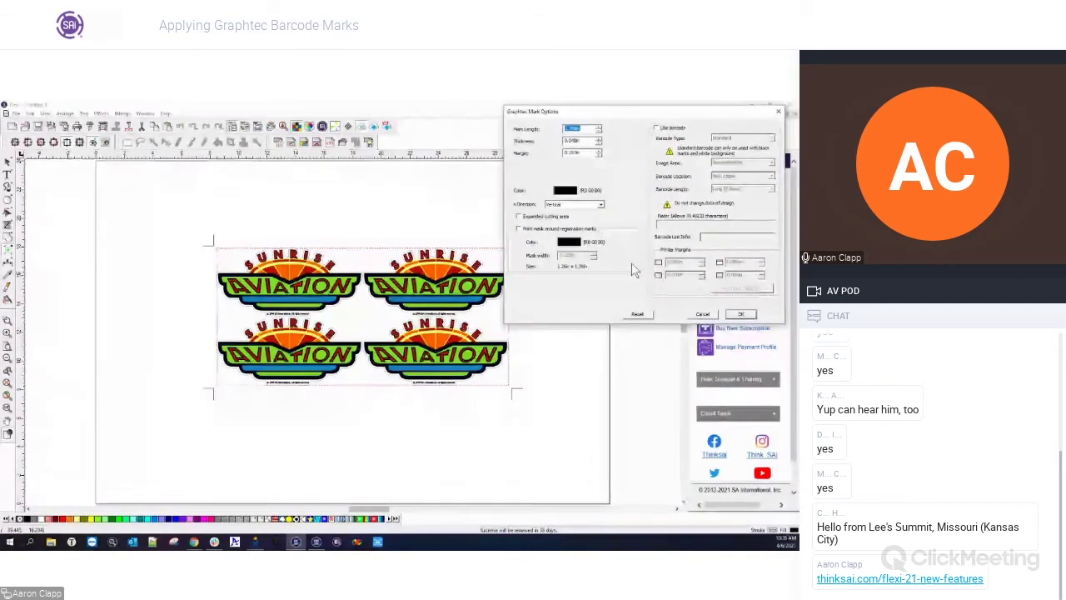
pyautogui.moveTo(642, 114); pyautogui.dragTo(547, 193)
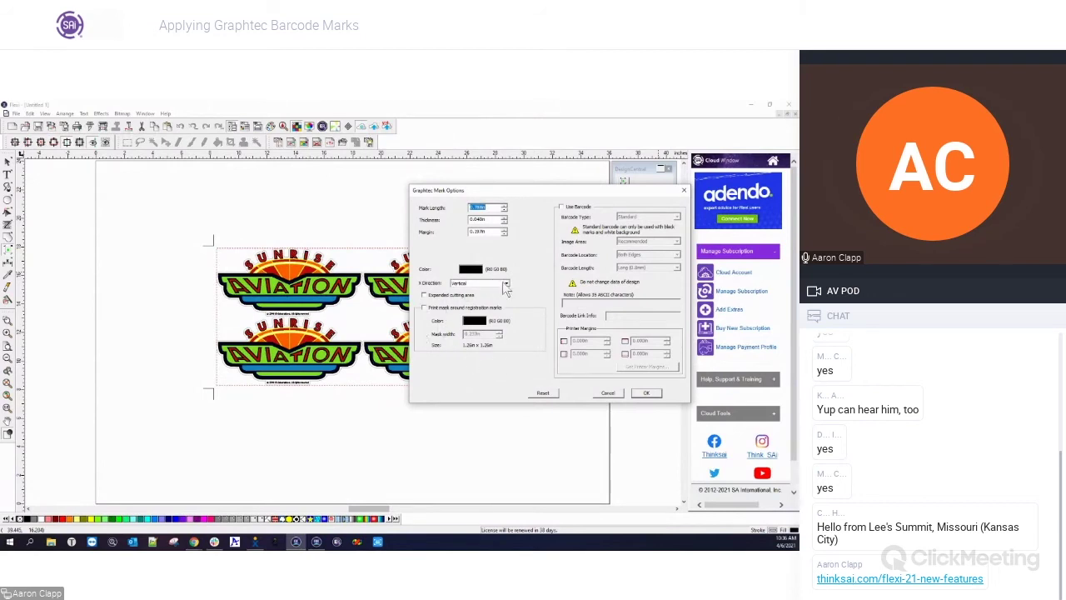
pyautogui.click(560, 207)
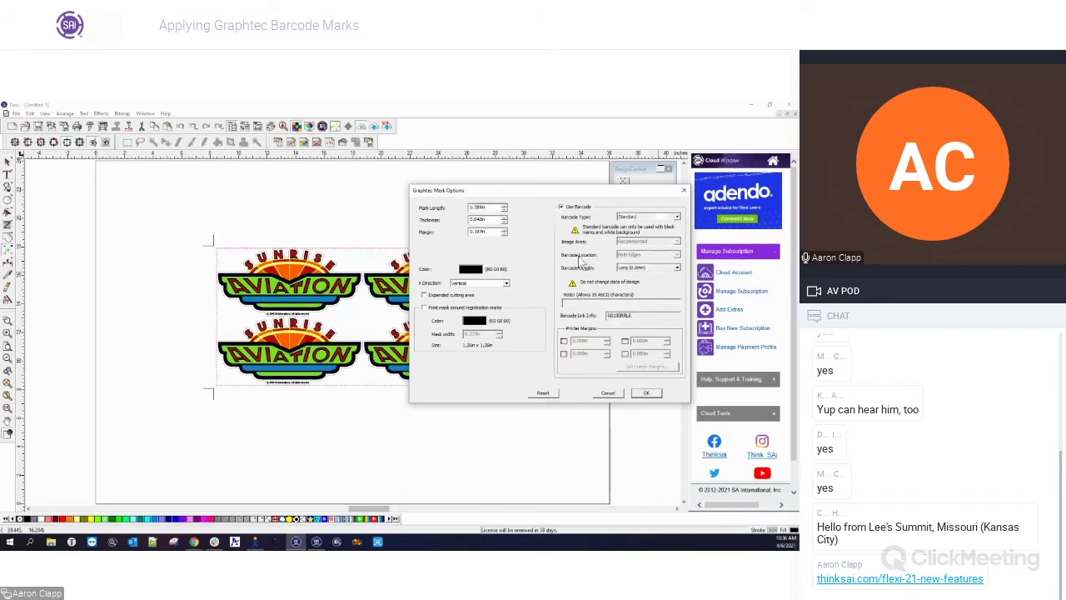
pyautogui.click(646, 393)
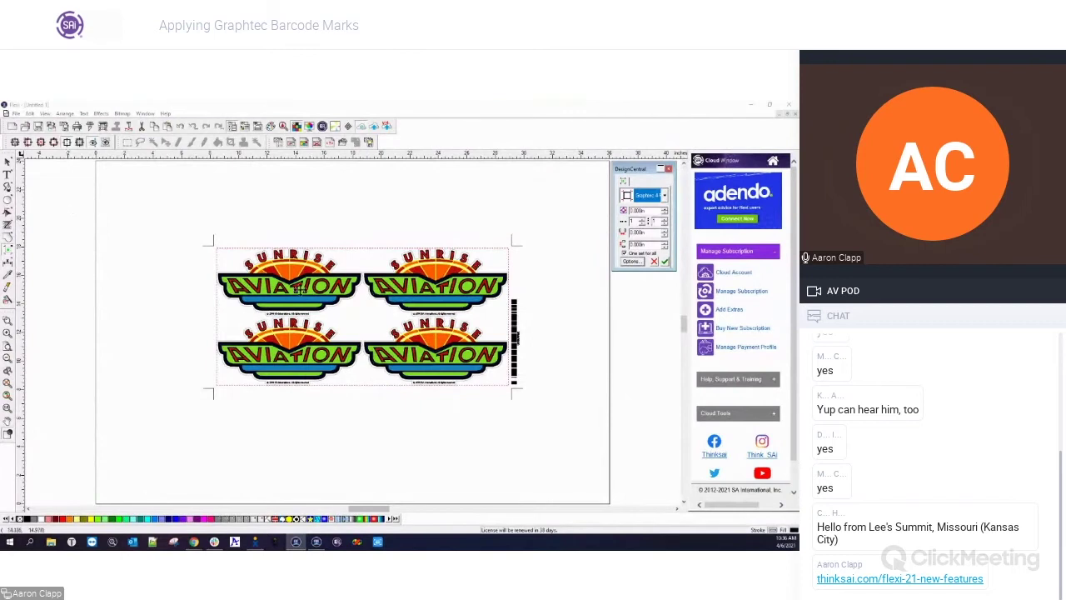
# Step: Undo the pending marks, reselect all four signs and apply the Graphtec Contour Cut Mark with its barcode
pyautogui.hotkey('ctrl', 'z')
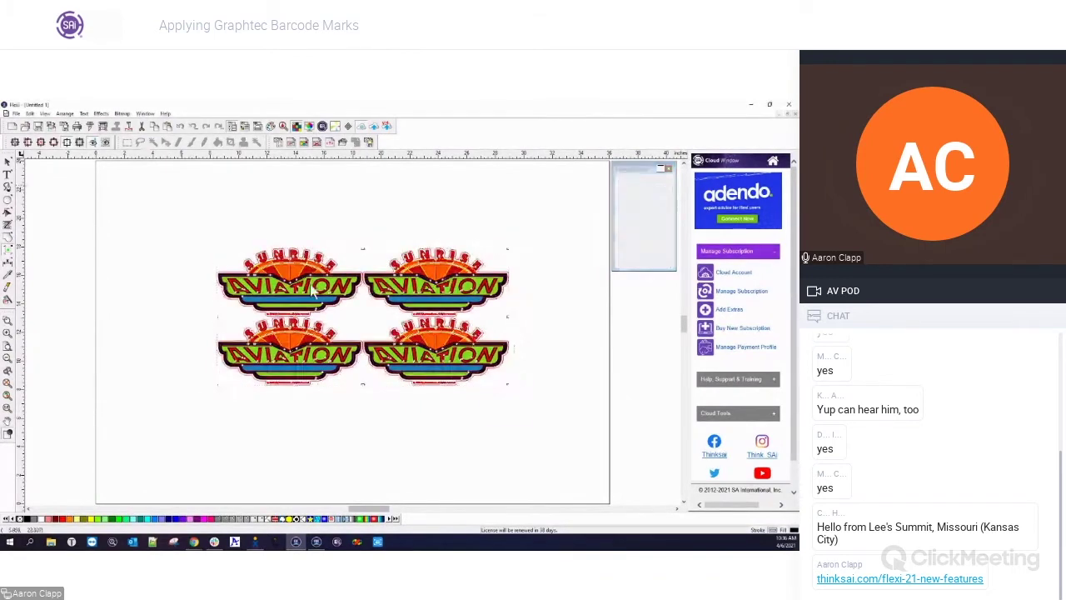
pyautogui.moveTo(185, 210); pyautogui.dragTo(545, 428)
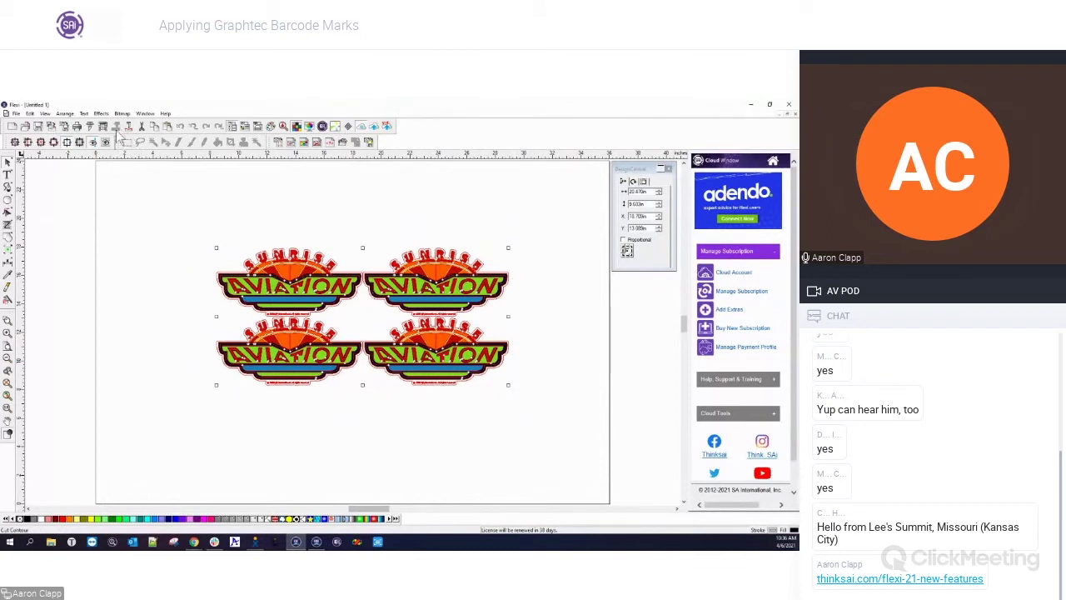
pyautogui.click(101, 113)
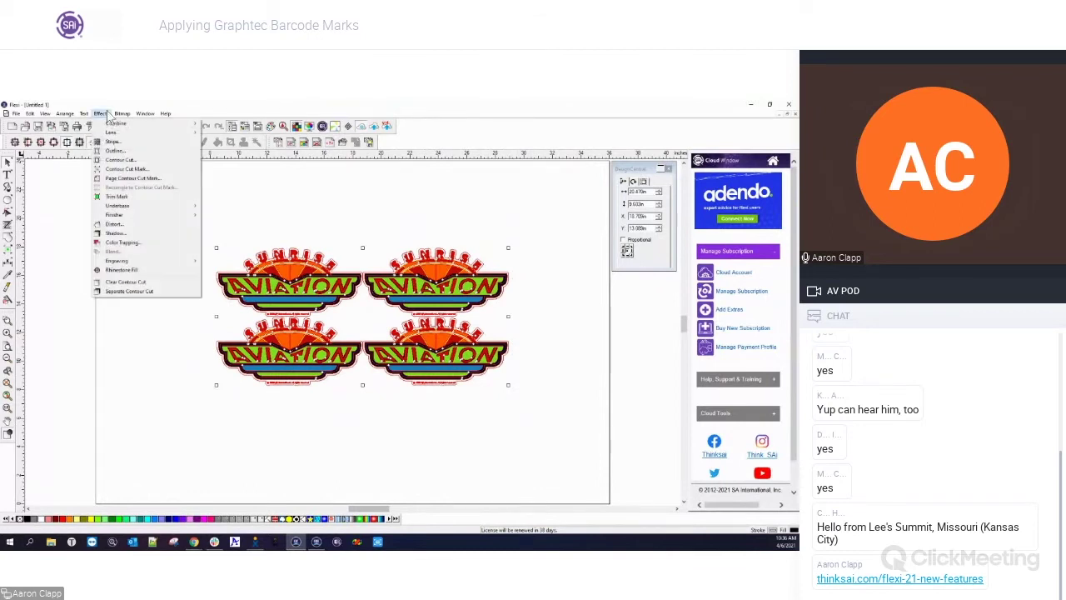
pyautogui.click(117, 170)
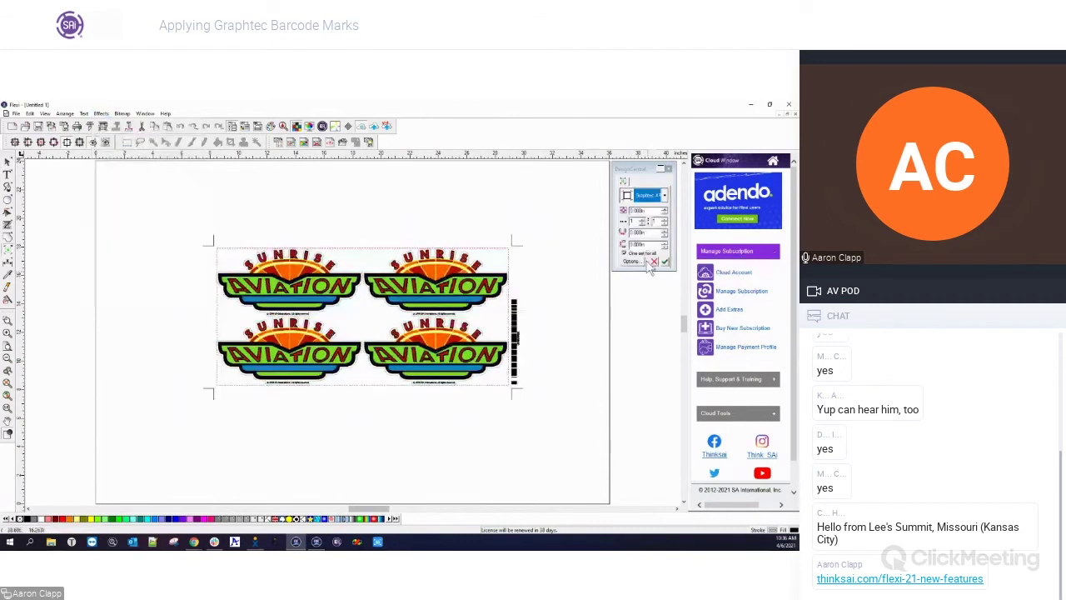
pyautogui.click(664, 262)
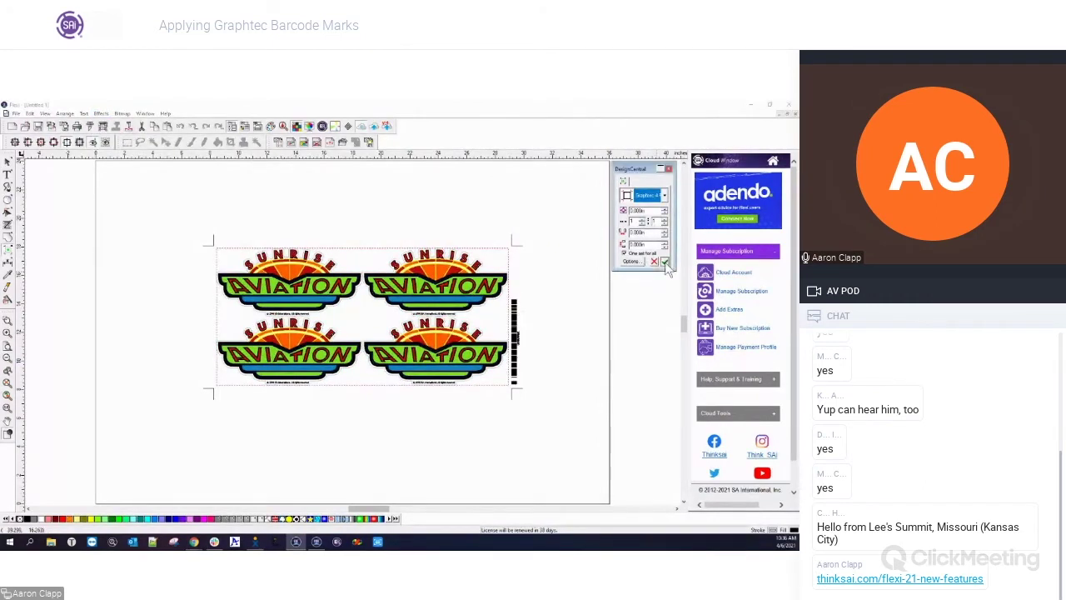
# Step: Select the four signs with their Graphtec marks and preview the job in the Cut Contour window, without sending it
pyautogui.click(583, 379)
pyautogui.moveTo(166, 202); pyautogui.dragTo(553, 456)
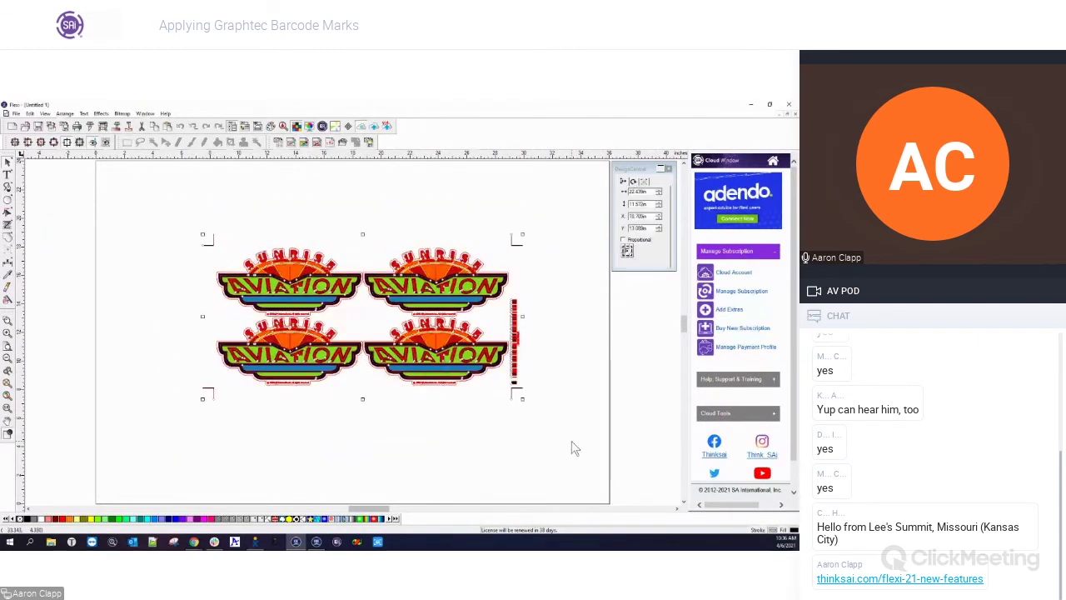
pyautogui.click(572, 448)
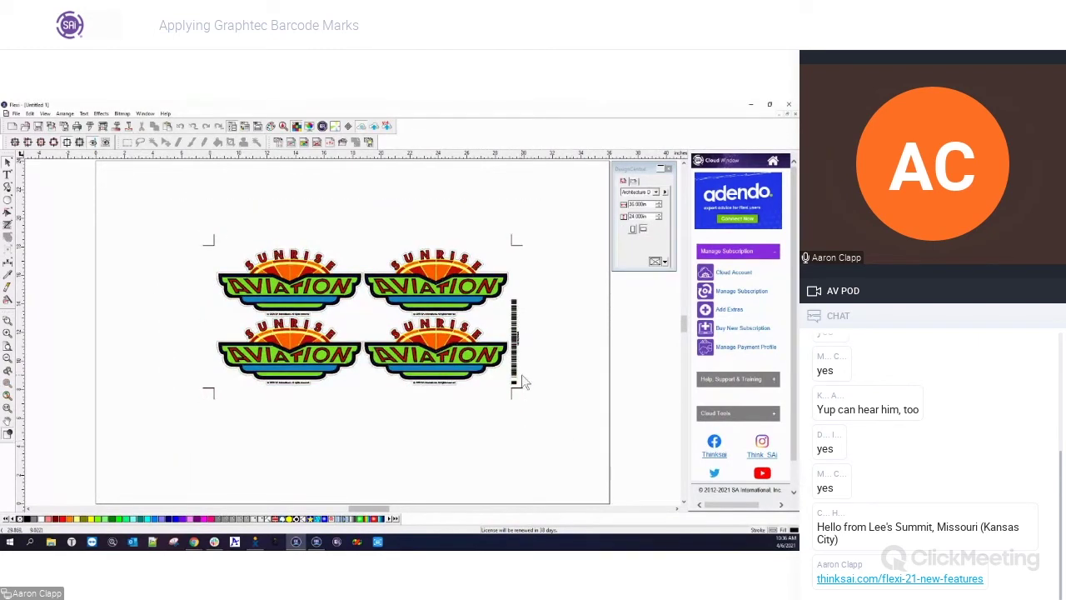
pyautogui.moveTo(161, 199); pyautogui.dragTo(595, 457)
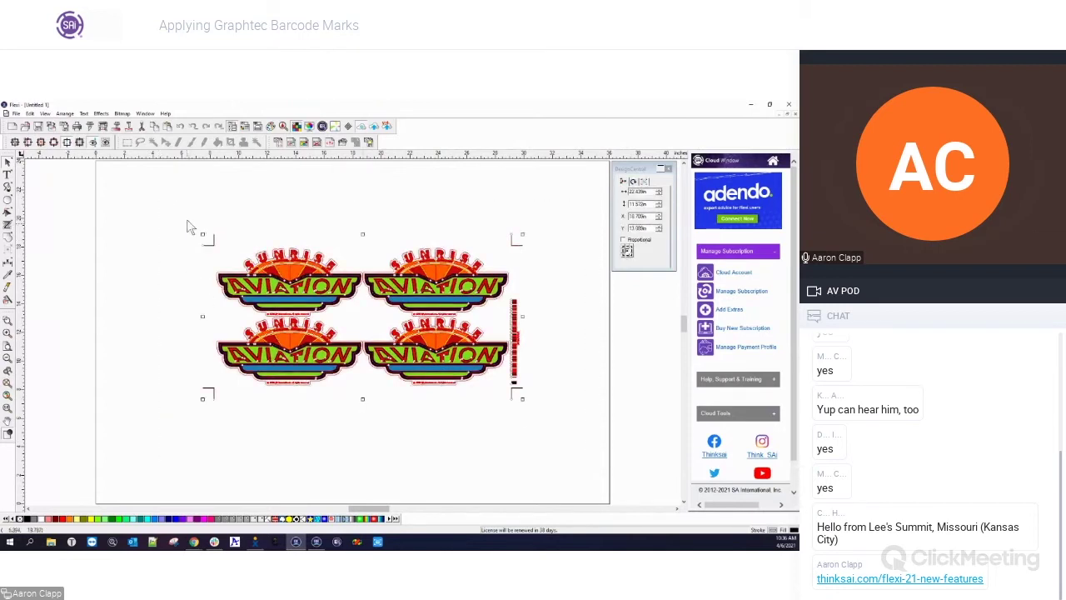
pyautogui.click(119, 133)
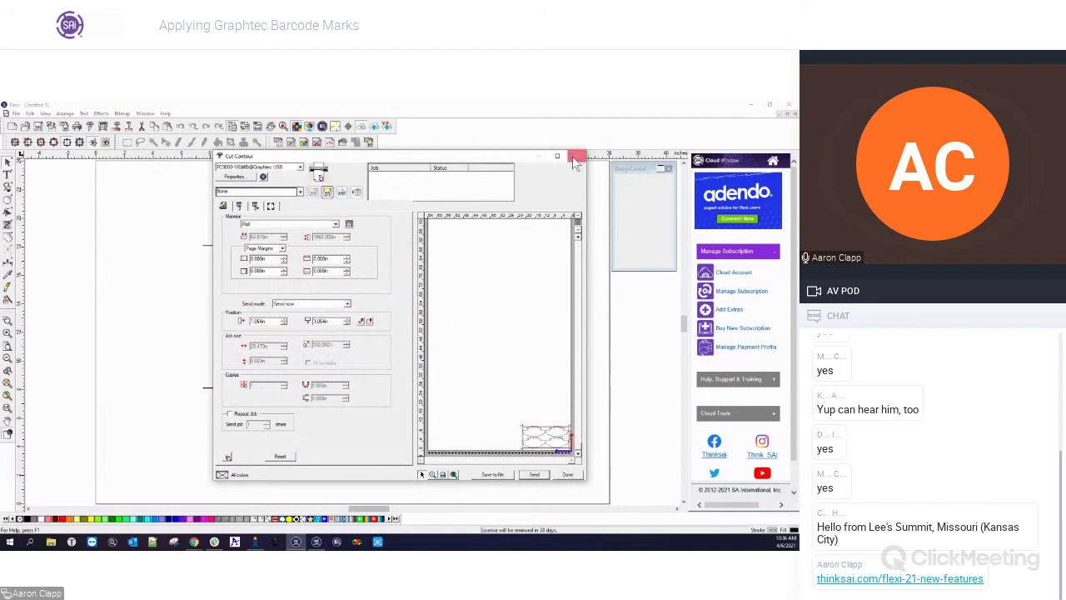
pyautogui.click(577, 156)
pyautogui.click(185, 217)
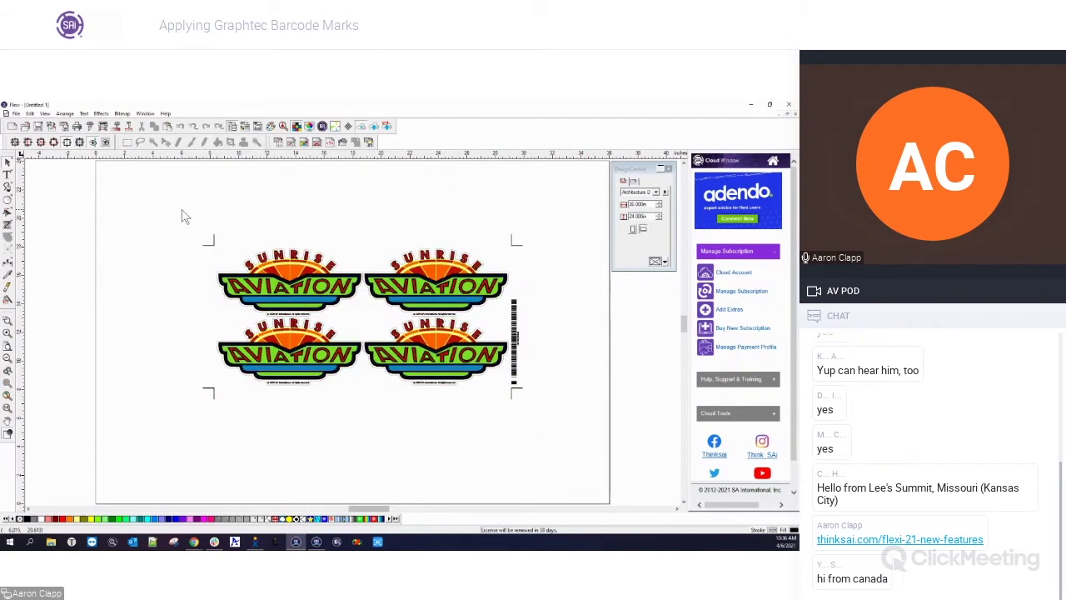
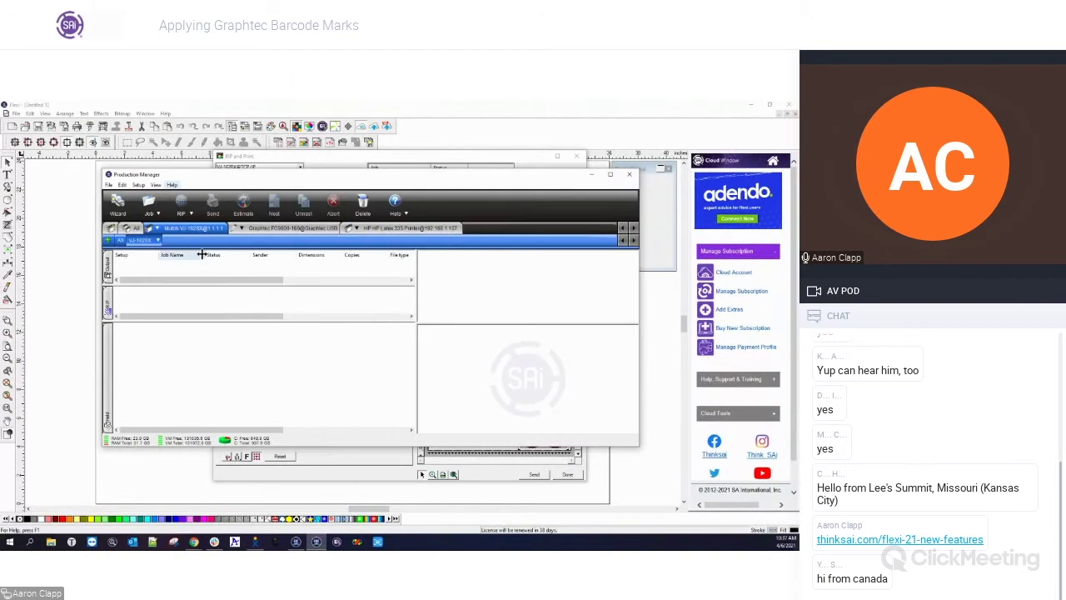
# Step: Check the Graphtec FC9000-160 setup in Production Manager and keep the RIP and Print settings for the print job
pyautogui.click(289, 231)
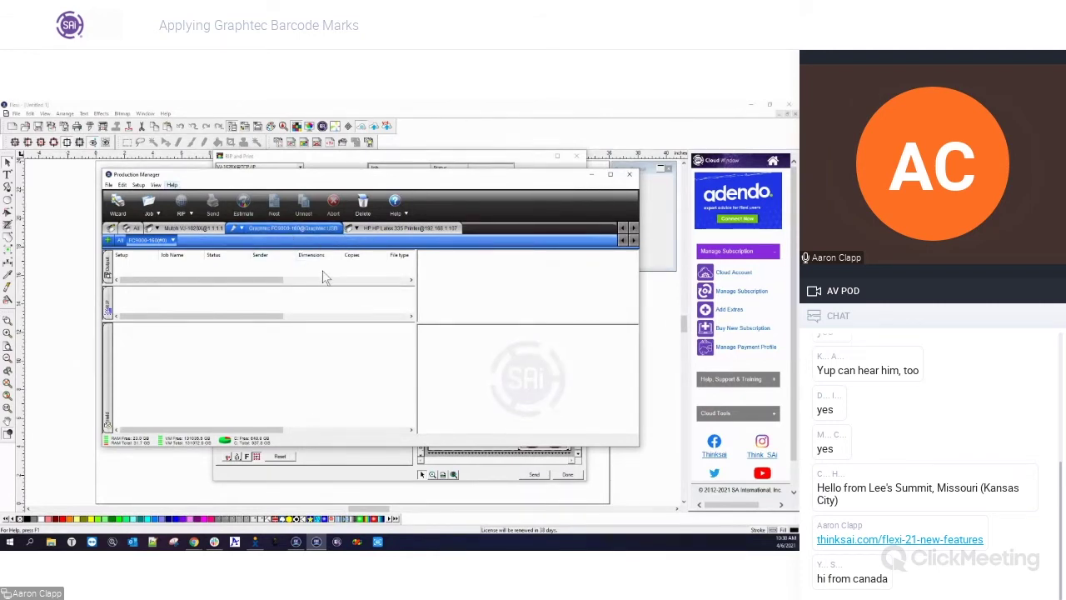
pyautogui.click(591, 177)
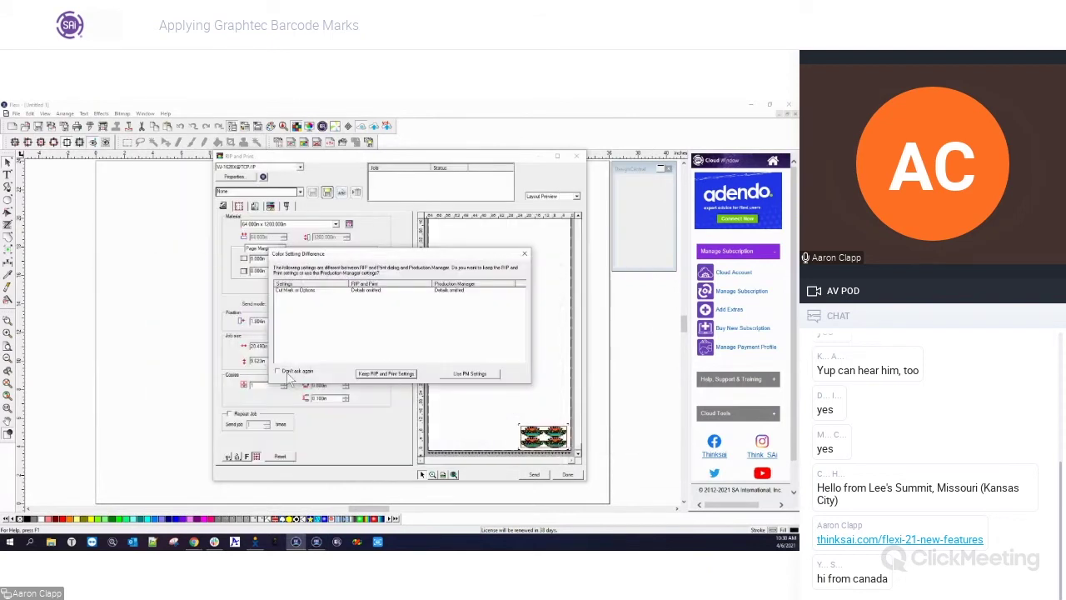
pyautogui.click(384, 374)
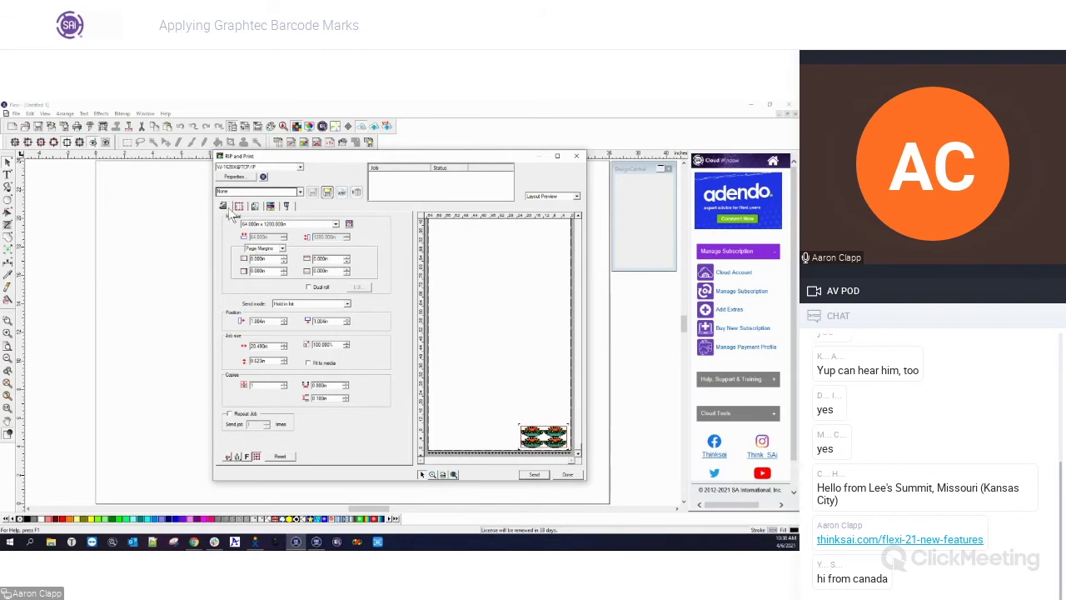
# Step: In the job's contour cutting settings, choose the Graphtec FC9000-160 cutter and the Graphtec 4 Points Type 1 registration mark
pyautogui.click(287, 208)
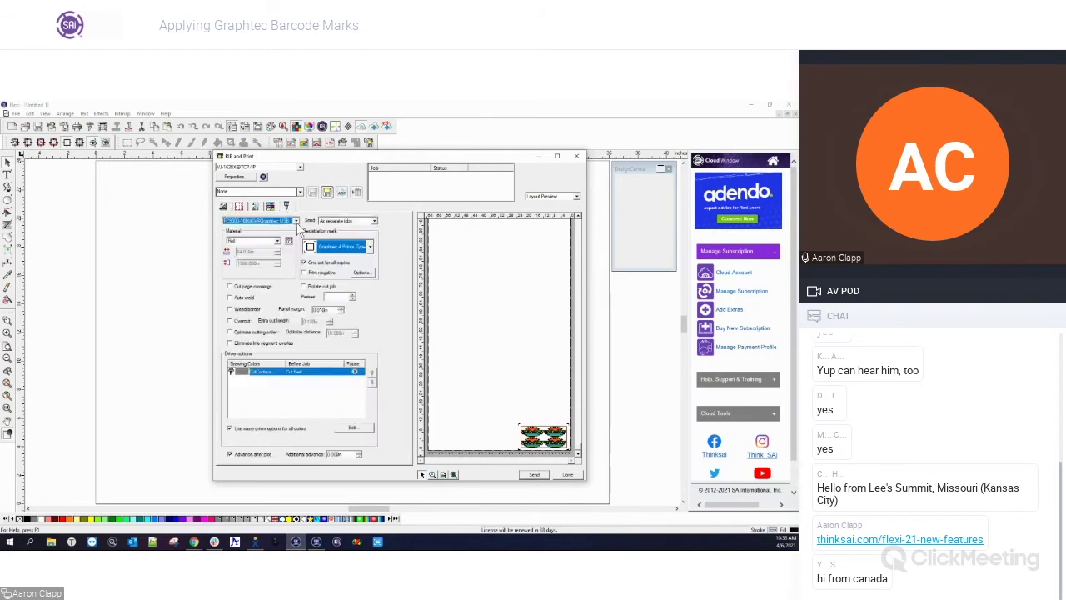
pyautogui.click(295, 221)
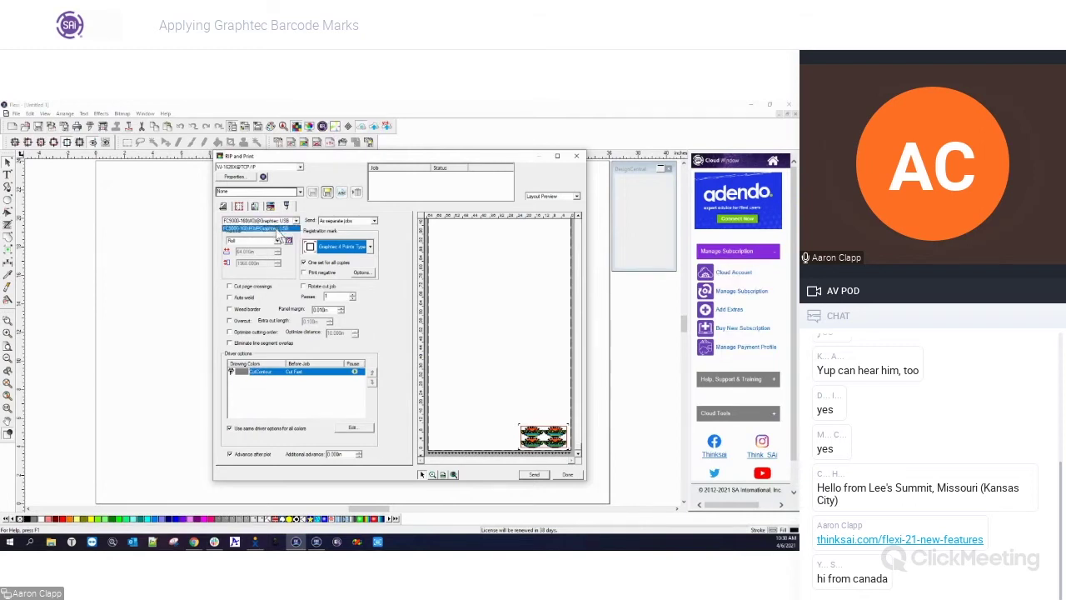
pyautogui.click(279, 234)
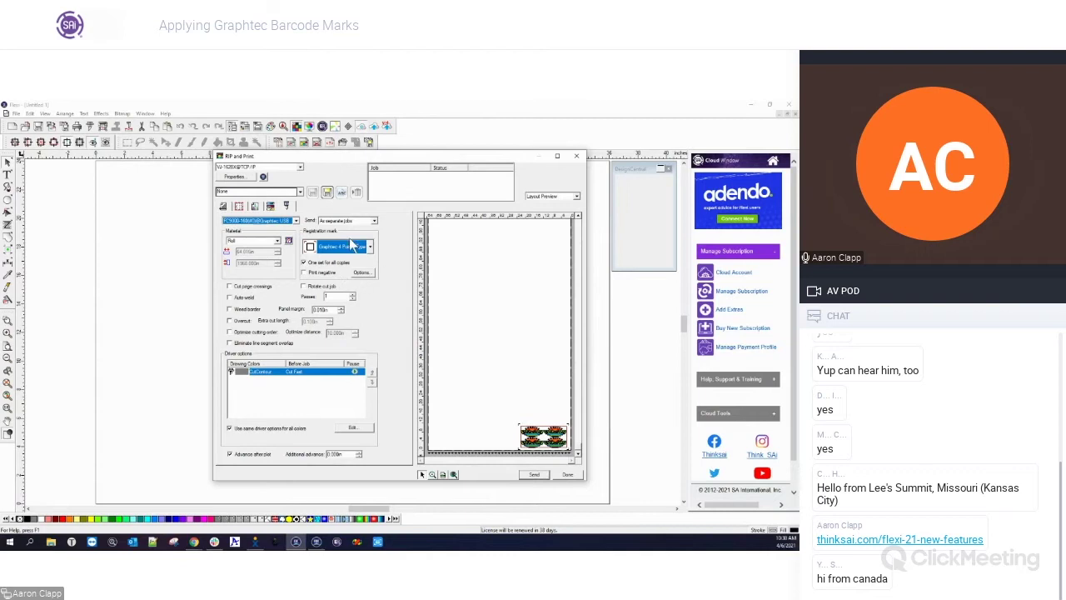
pyautogui.click(370, 247)
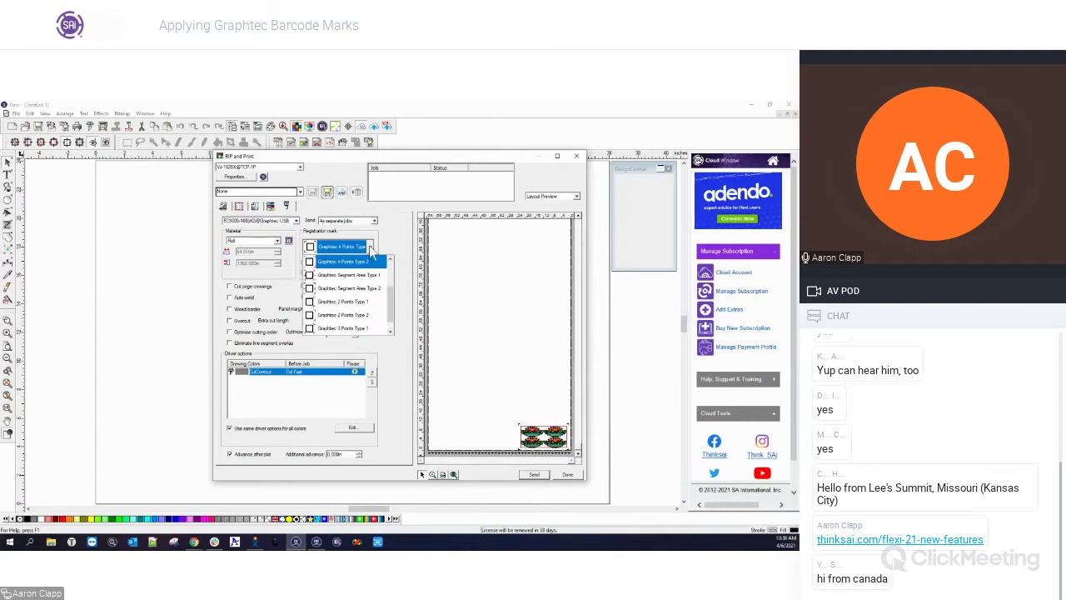
pyautogui.moveTo(388, 315); pyautogui.dragTo(390, 296)
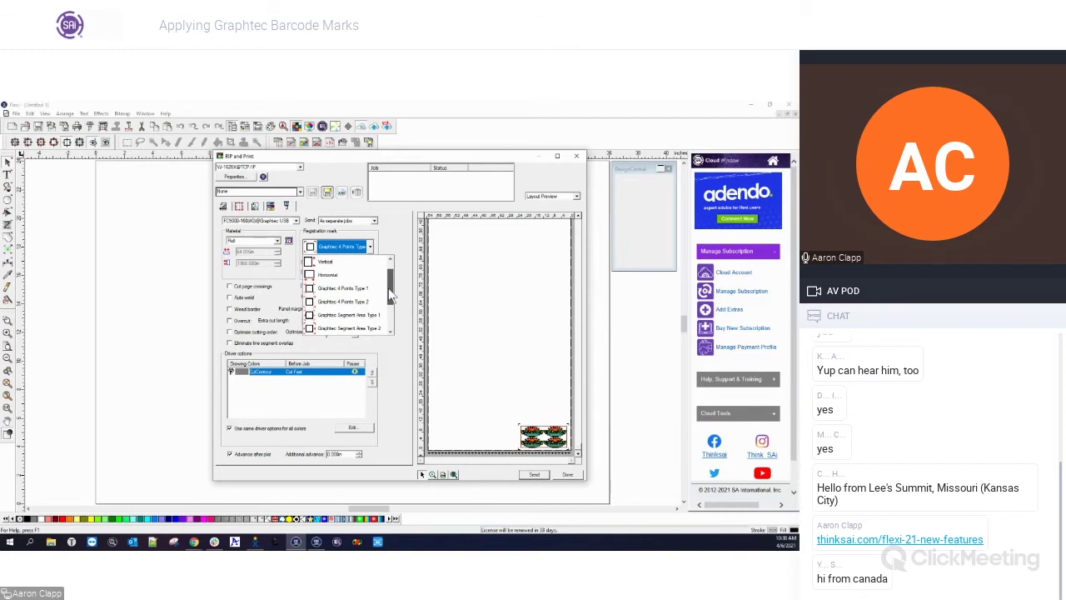
pyautogui.moveTo(390, 296); pyautogui.dragTo(381, 305)
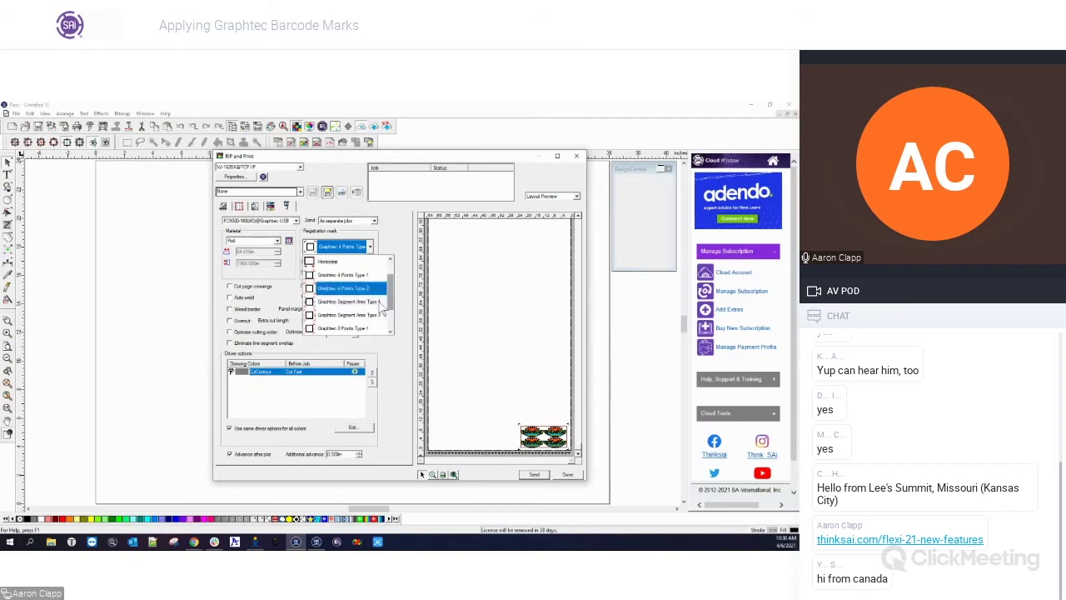
pyautogui.click(358, 274)
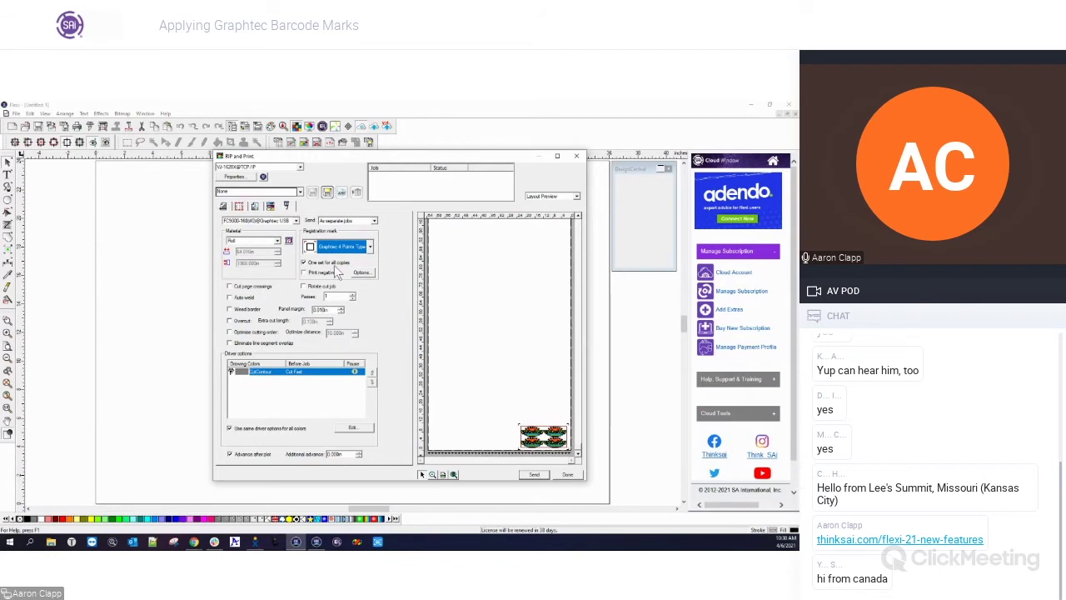
# Step: Examine the Graphtec mark options, including the mark length, thickness and margin
pyautogui.click(365, 273)
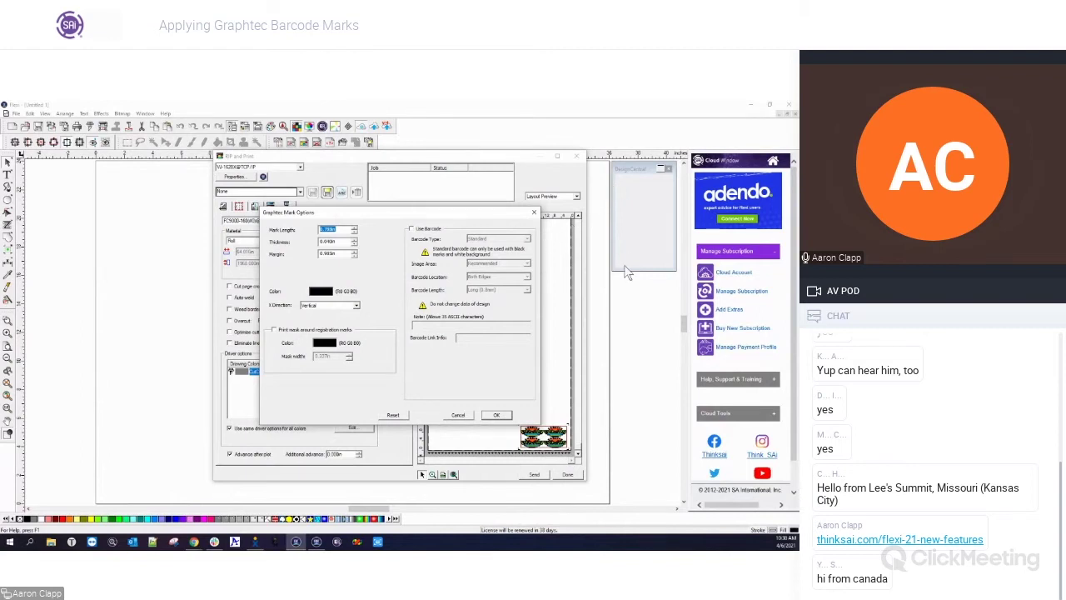
pyautogui.moveTo(426, 218); pyautogui.dragTo(463, 217)
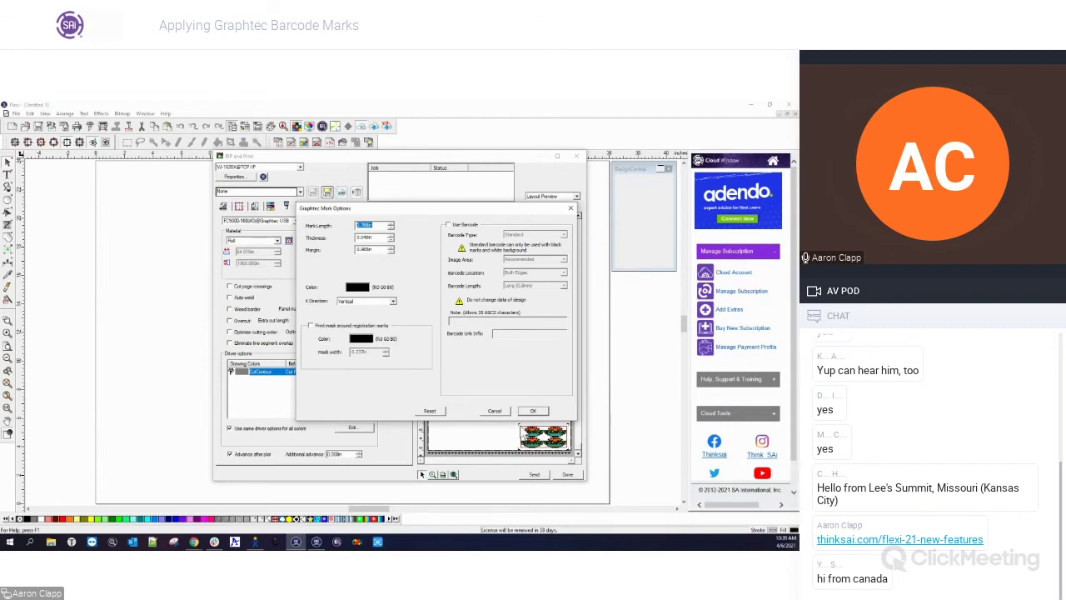
pyautogui.moveTo(373, 249); pyautogui.dragTo(353, 258)
pyautogui.click(533, 411)
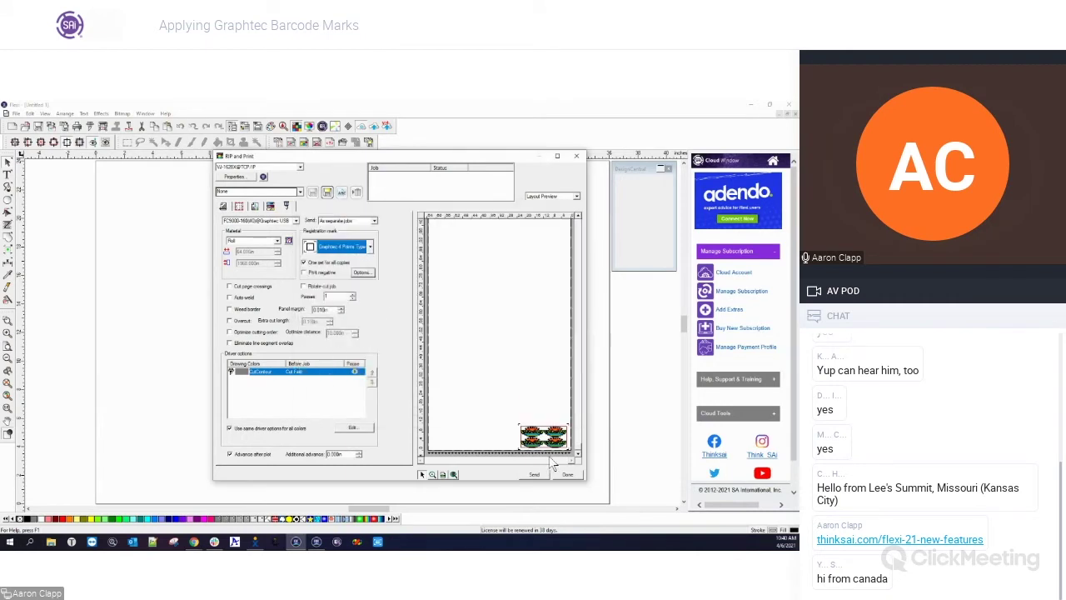
# Step: Shift the job slightly inward on the media preview and enable the barcode in the Graphtec mark options
pyautogui.click(549, 430)
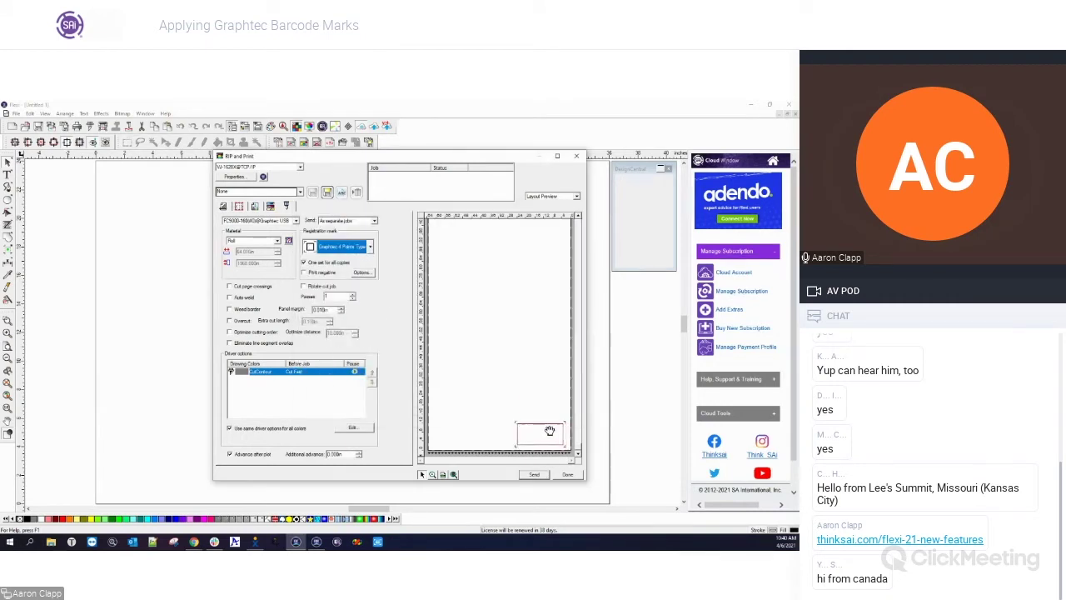
pyautogui.click(361, 272)
pyautogui.click(411, 229)
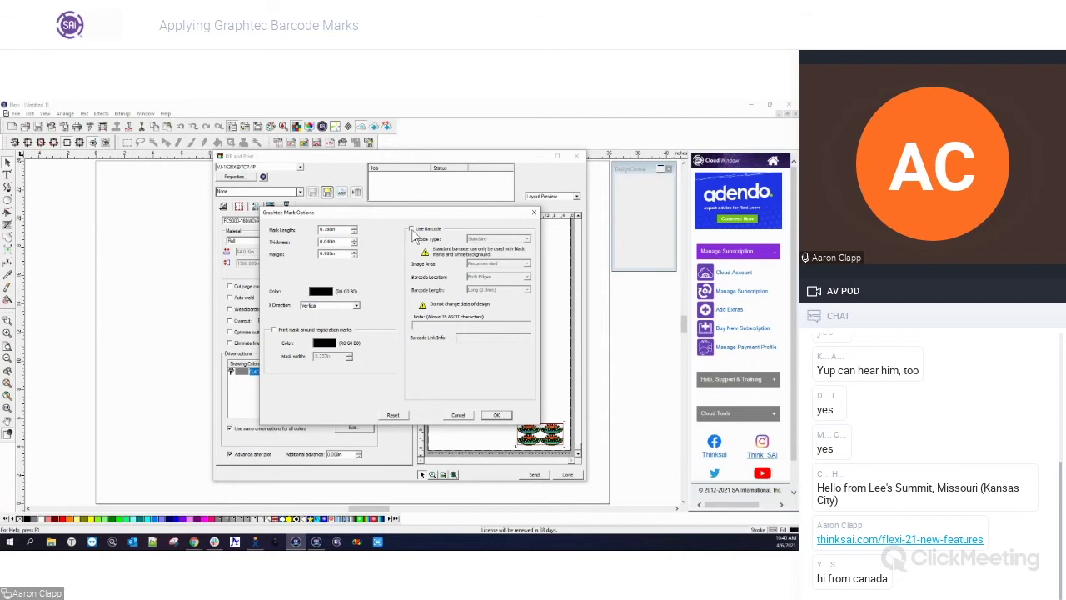
pyautogui.click(498, 414)
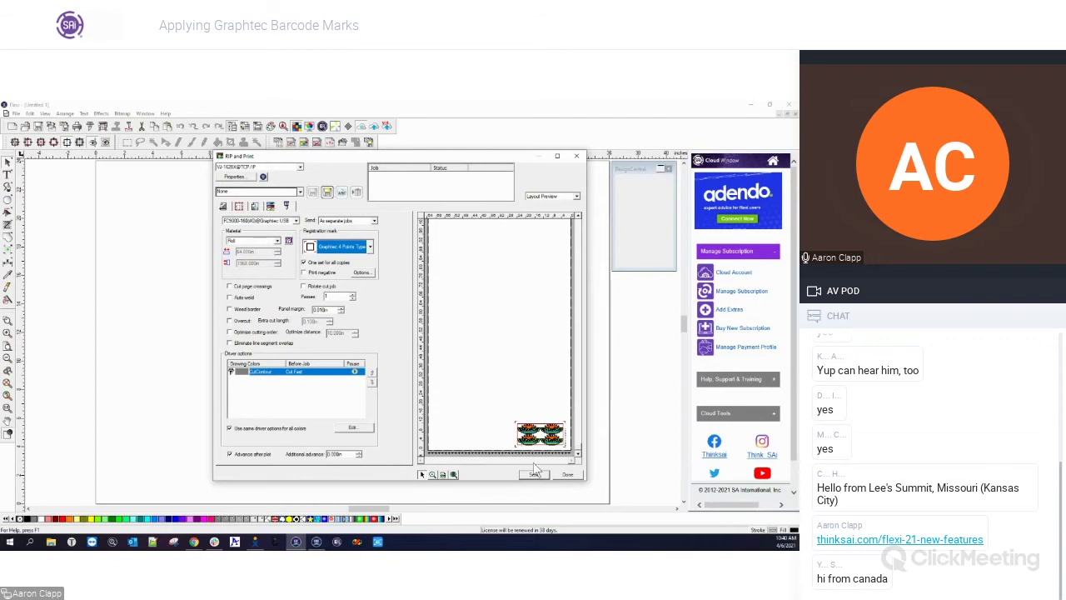
# Step: Set the job to four copies of the four-sign sheet in the layout settings
pyautogui.click(432, 474)
pyautogui.moveTo(507, 408); pyautogui.dragTo(574, 457)
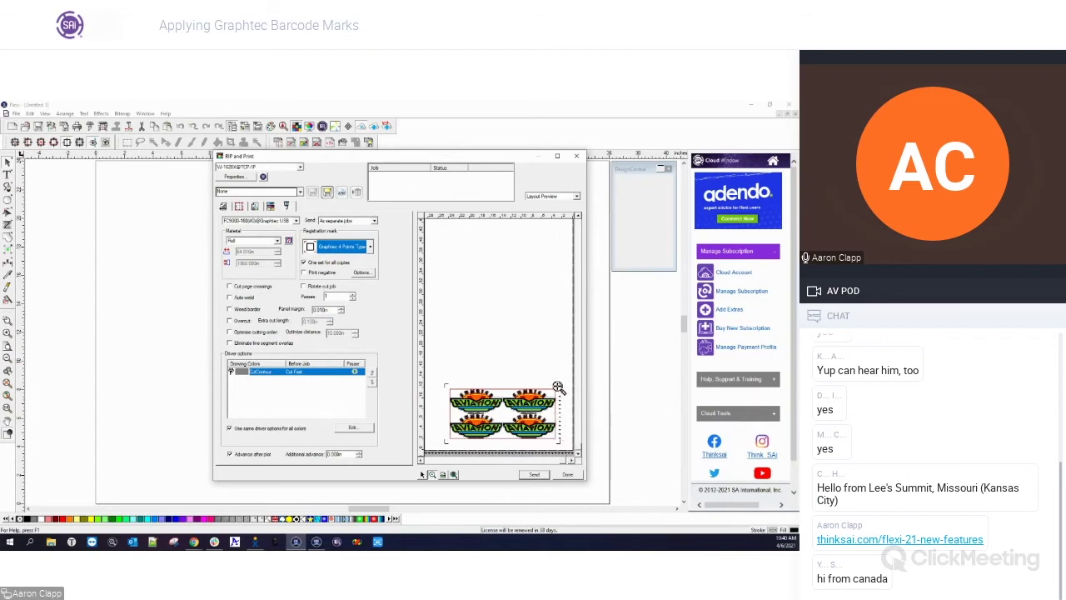
pyautogui.click(223, 206)
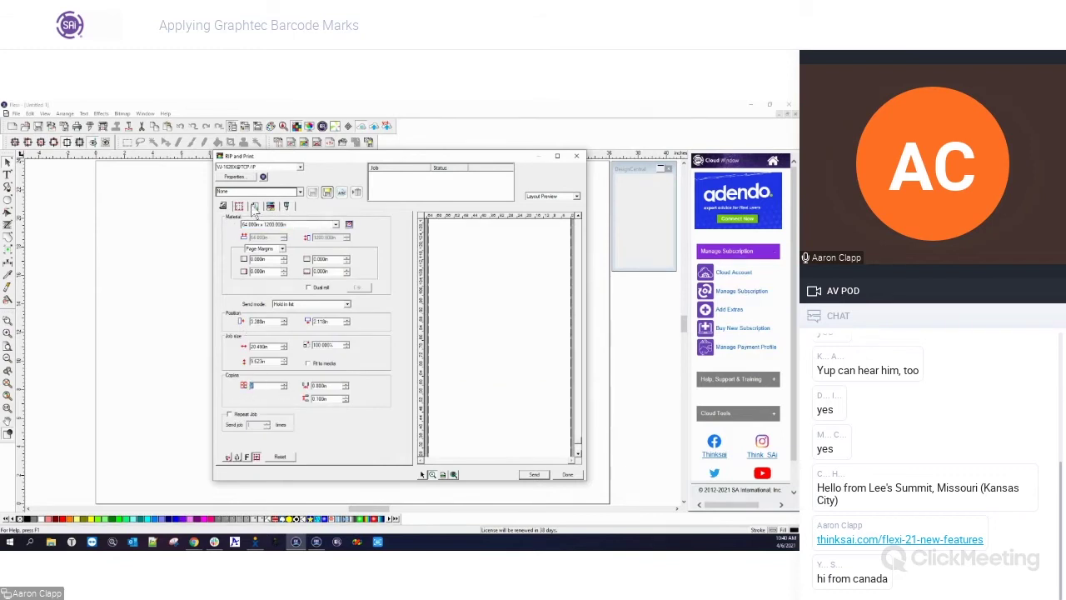
pyautogui.click(287, 208)
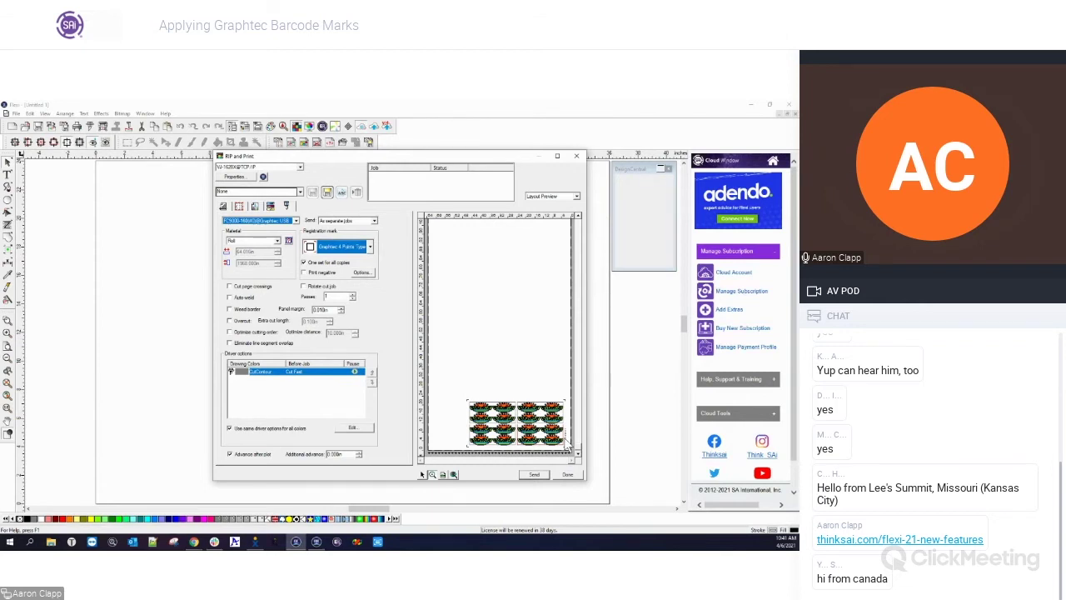
# Step: Try the Horizontal X direction for the Graphtec marks and restore it to Vertical
pyautogui.click(361, 273)
pyautogui.click(329, 306)
pyautogui.click(330, 313)
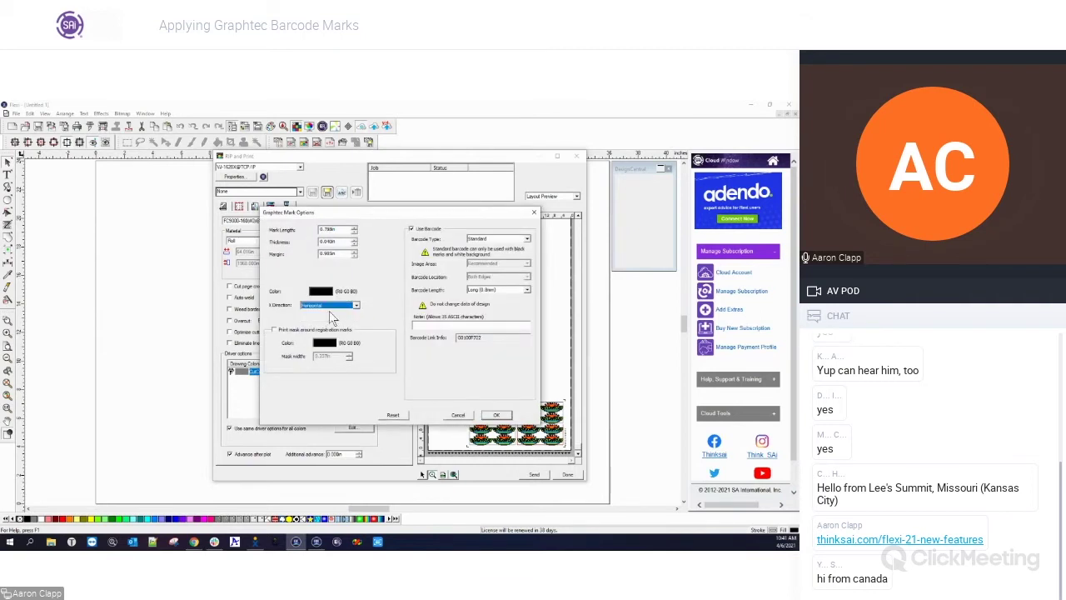
pyautogui.click(496, 414)
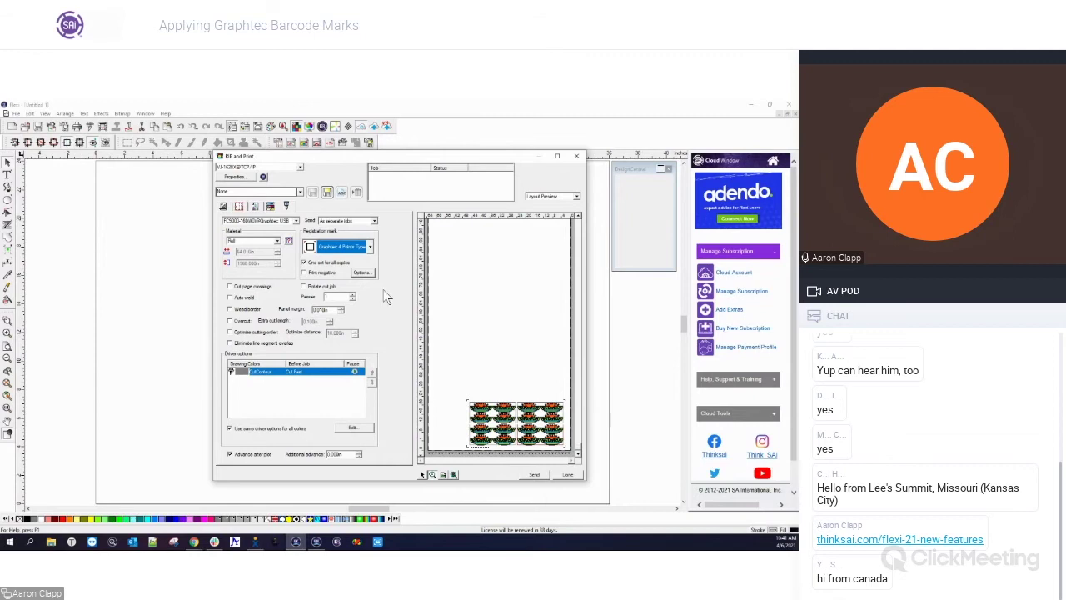
pyautogui.click(361, 272)
pyautogui.click(338, 306)
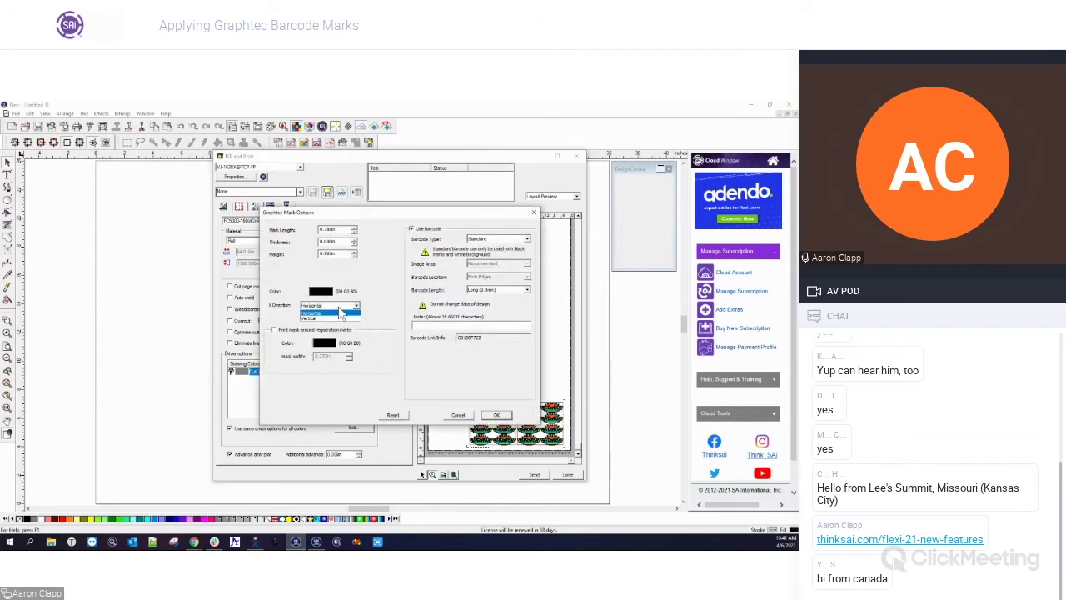
pyautogui.click(339, 318)
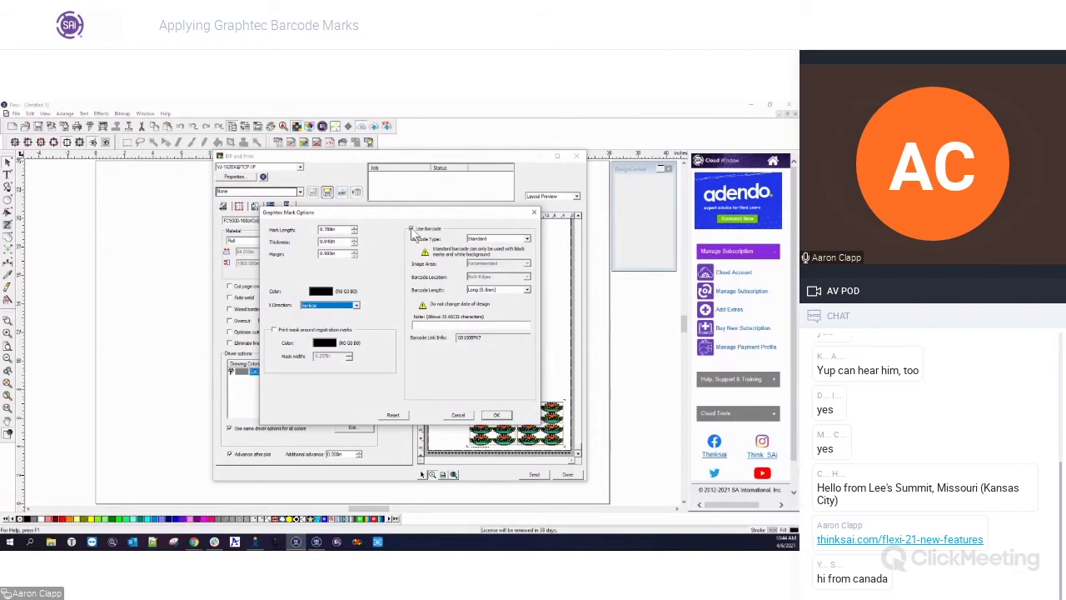
# Step: Try the Roll Media barcode type with the barcode enabled and return it to Standard
pyautogui.click(411, 230)
pyautogui.click(526, 239)
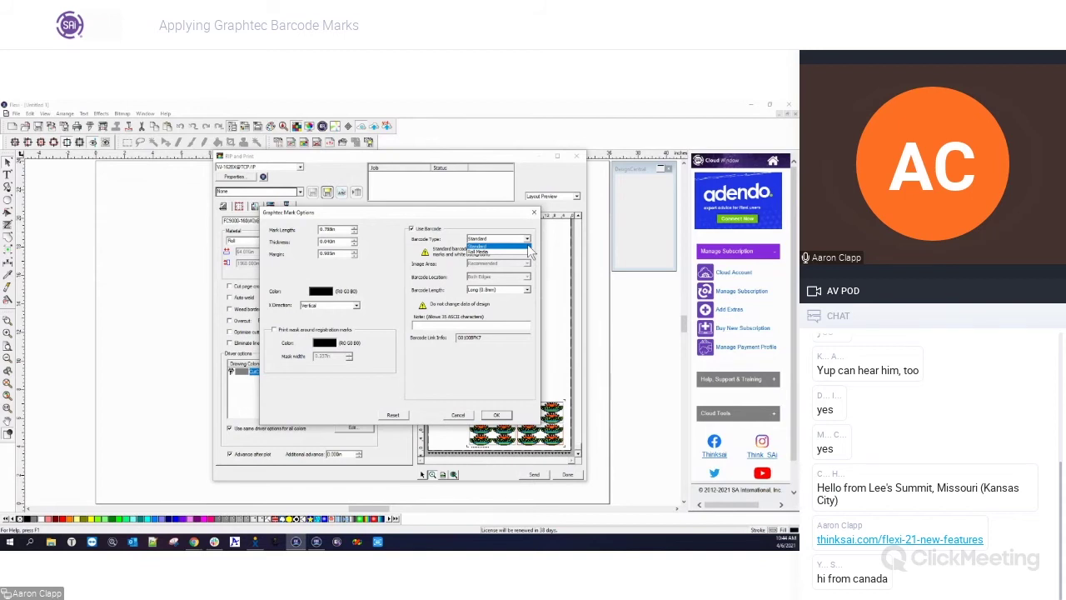
pyautogui.click(528, 252)
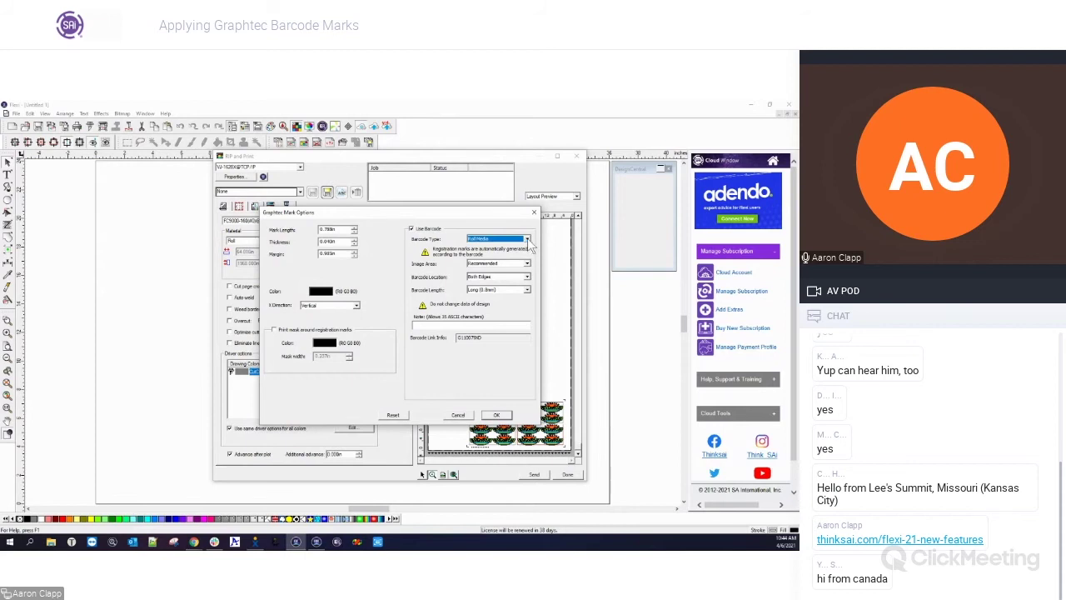
pyautogui.click(527, 240)
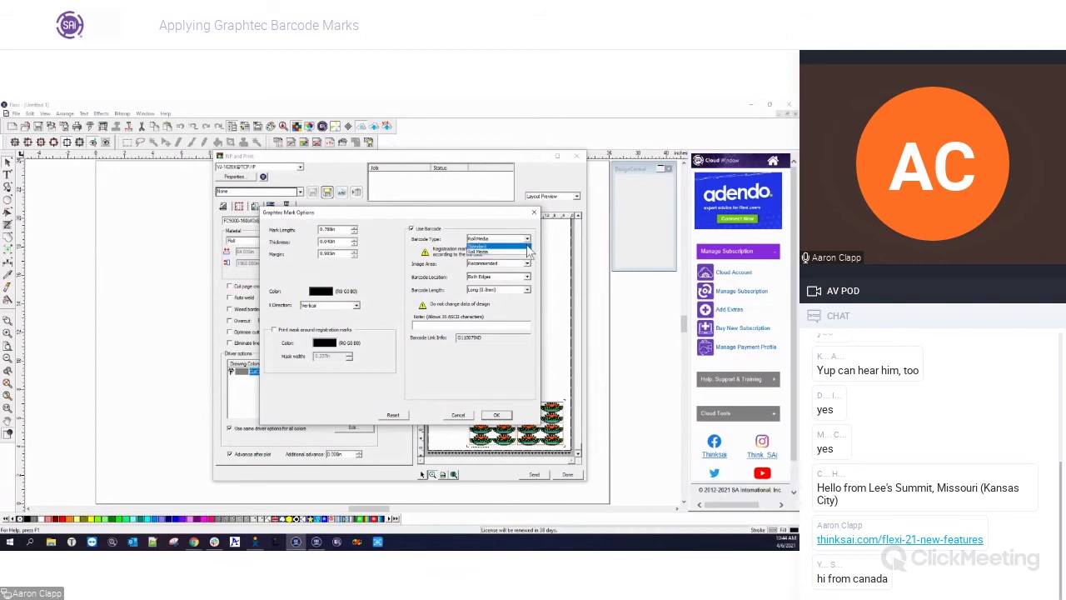
pyautogui.click(499, 254)
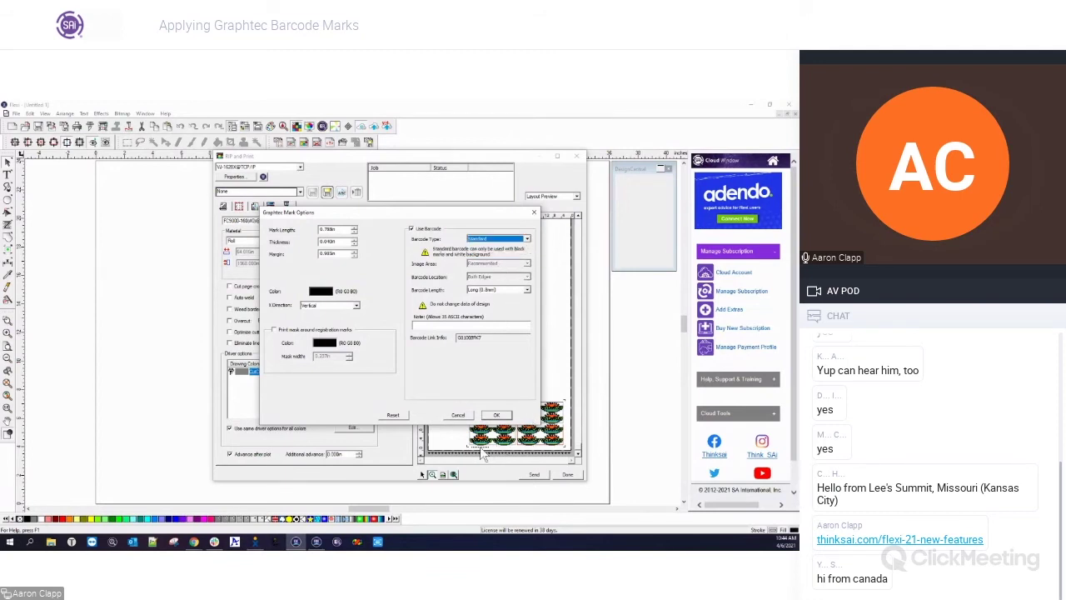
# Step: Apply the Roll Media barcode type to the Graphtec marks in the job preview, and set the type back to Standard
pyautogui.moveTo(412, 215); pyautogui.dragTo(303, 189)
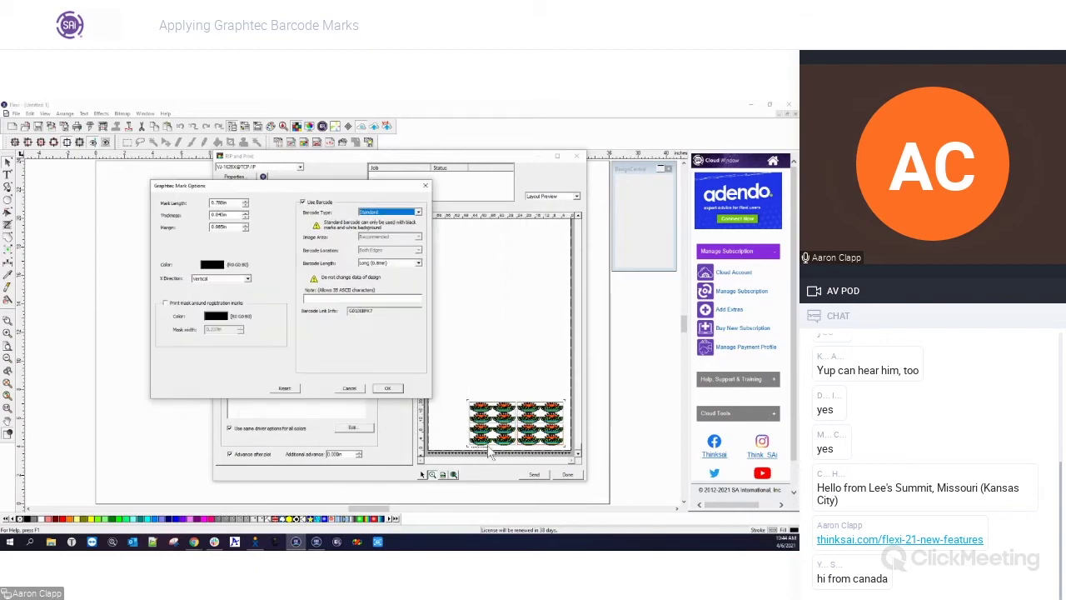
pyautogui.click(402, 213)
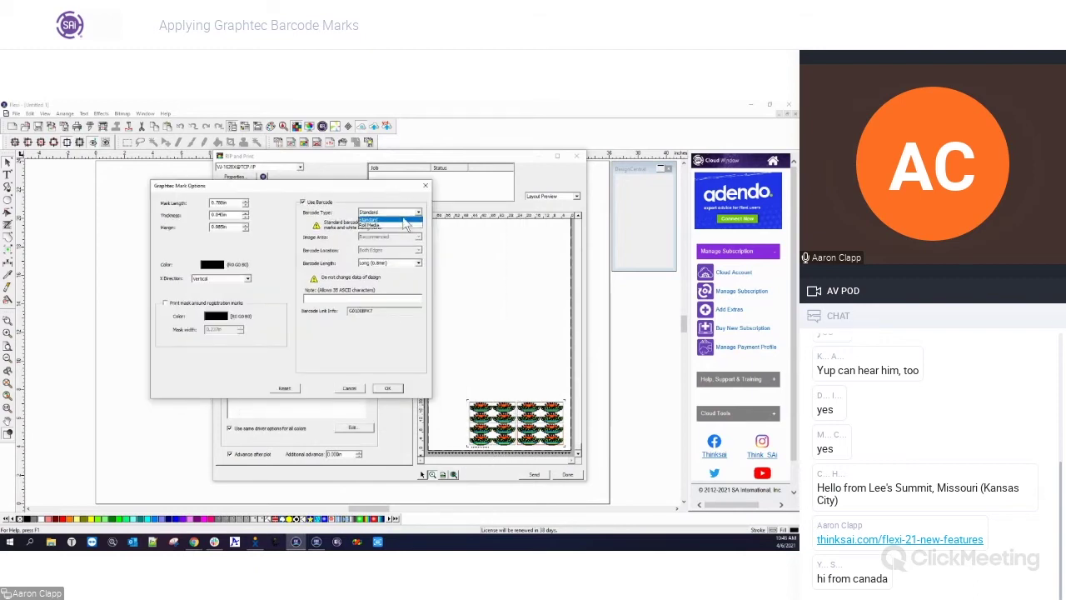
pyautogui.click(403, 227)
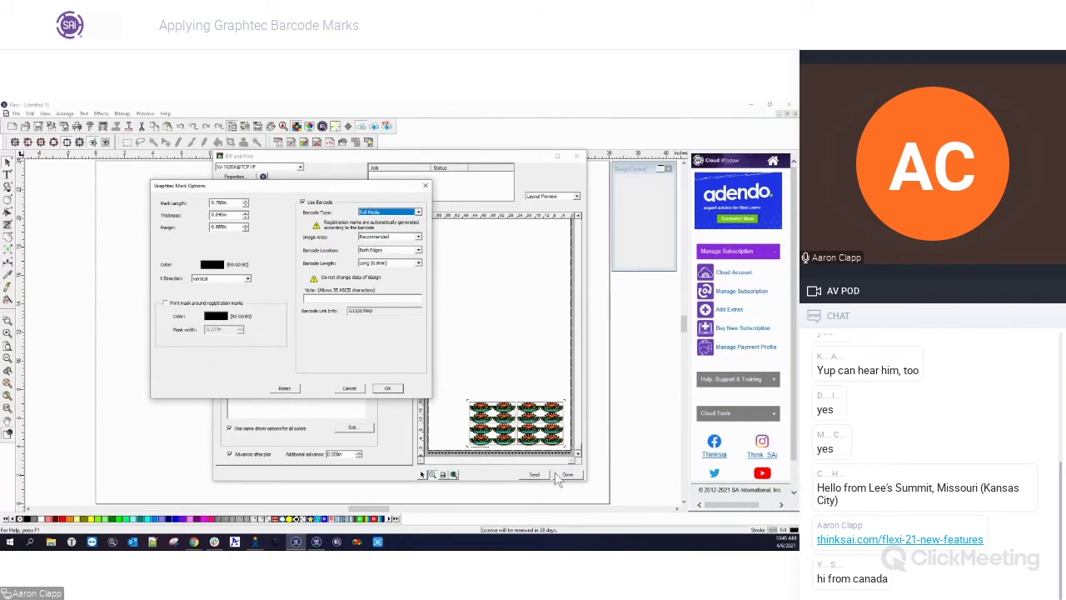
pyautogui.click(388, 388)
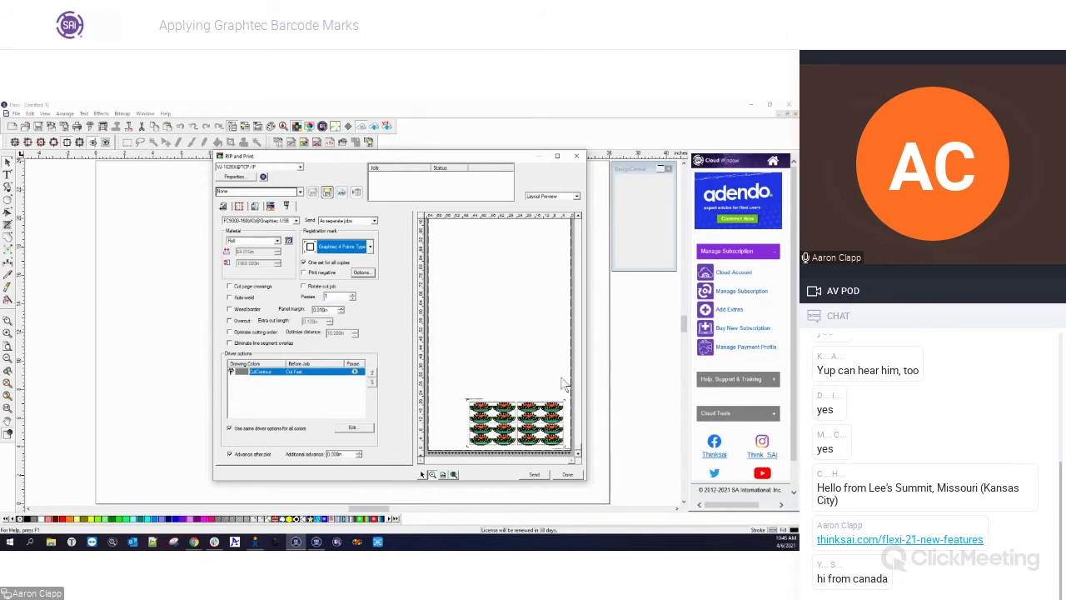
pyautogui.click(361, 272)
pyautogui.click(508, 239)
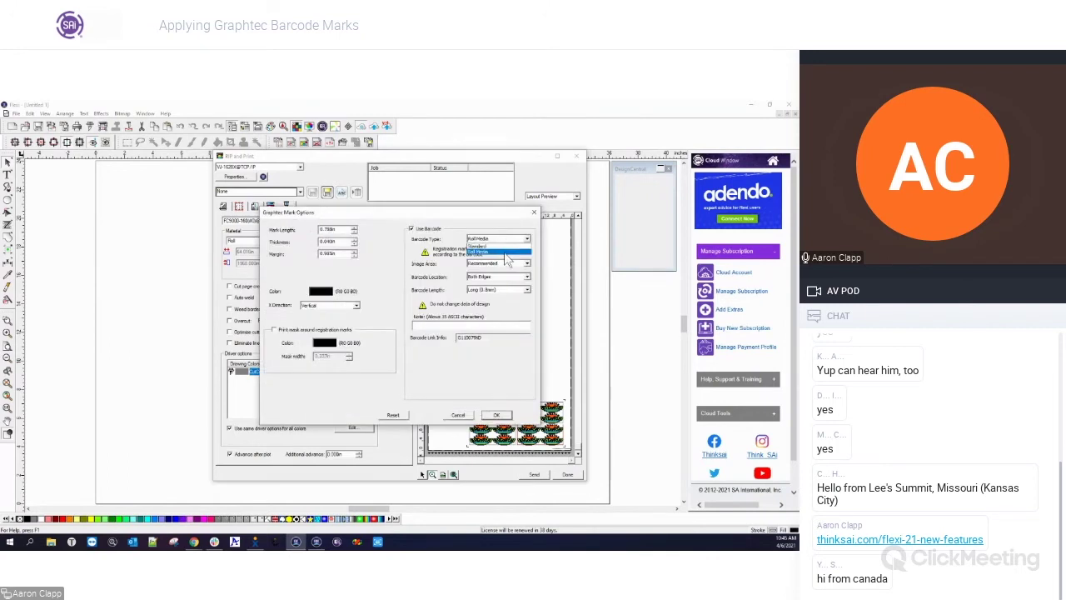
pyautogui.click(500, 247)
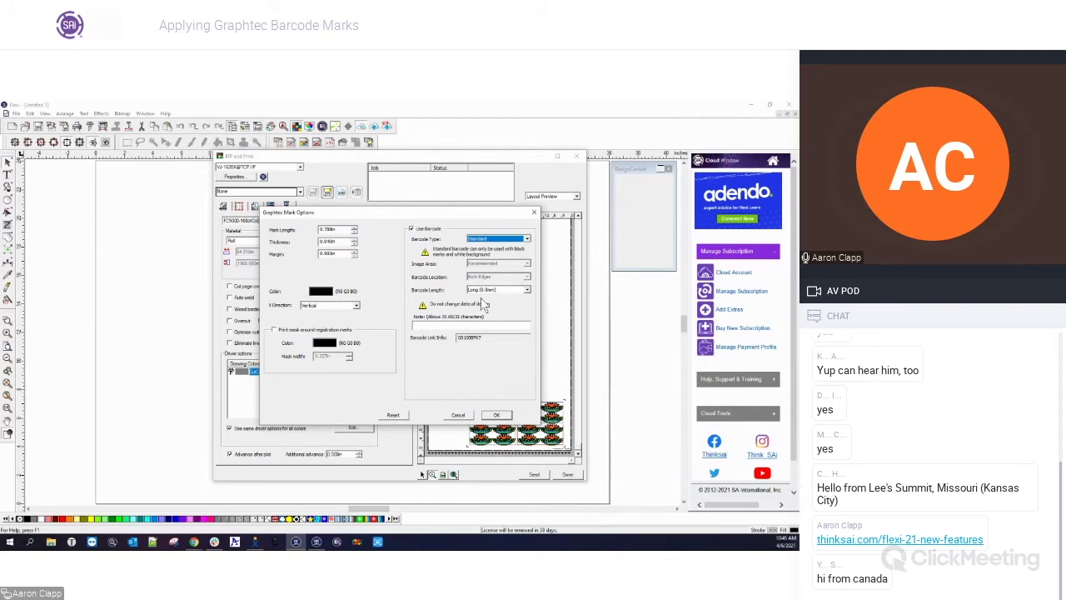
# Step: Try the Normal (0.4mm) barcode length on the job's marks, check it in the preview, and restore Long (0.8mm)
pyautogui.click(526, 290)
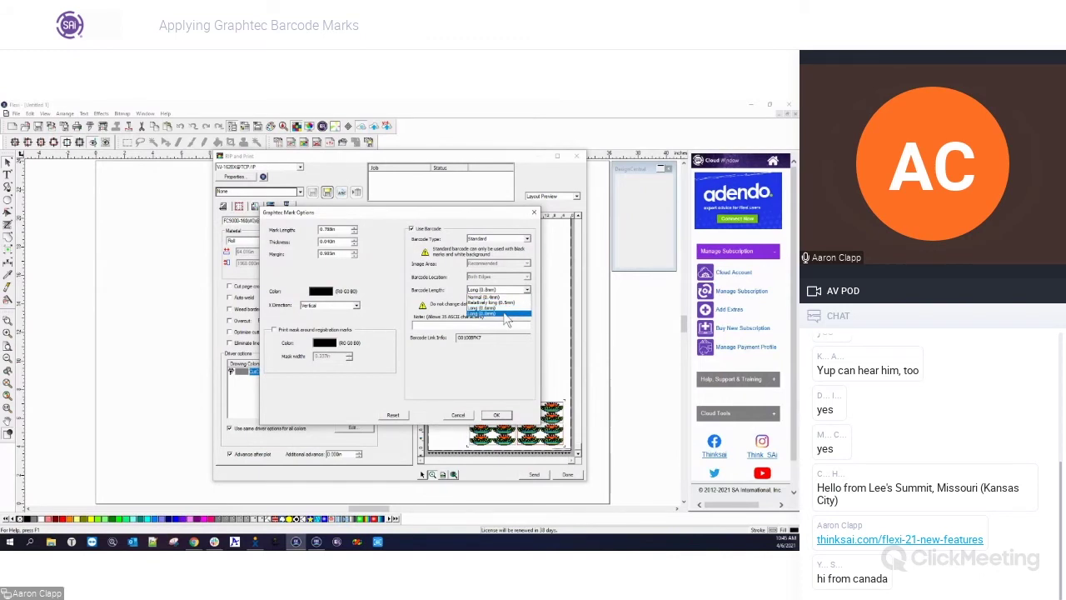
pyautogui.click(508, 298)
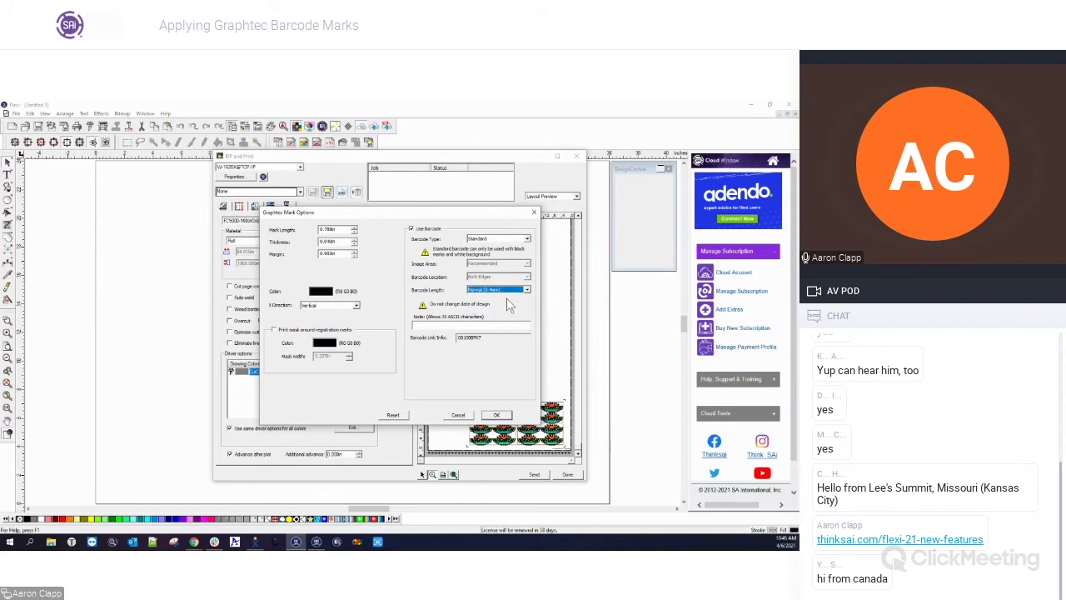
pyautogui.click(496, 416)
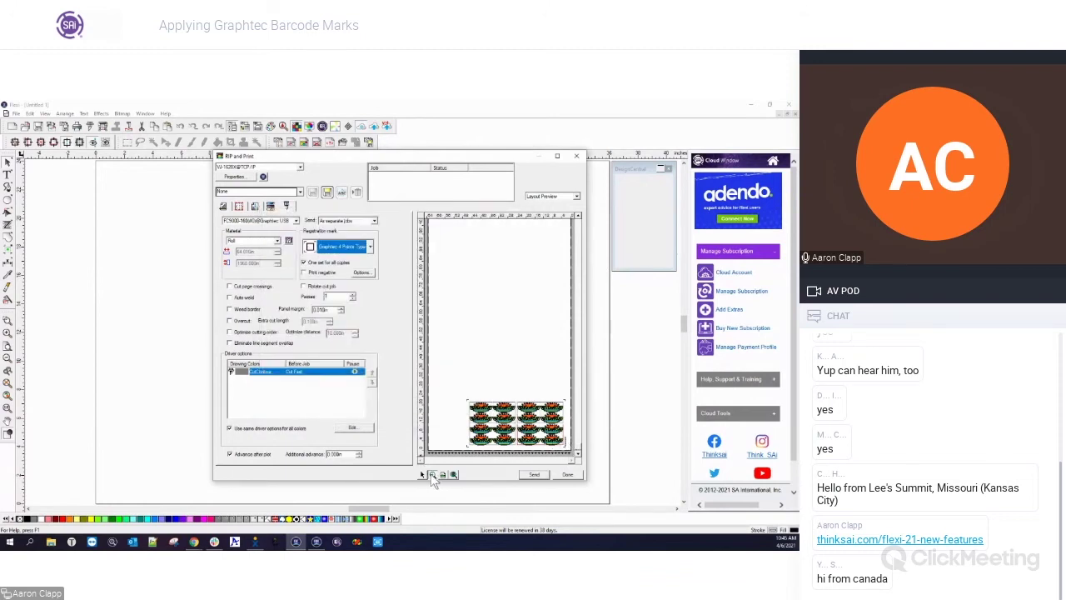
pyautogui.click(560, 443)
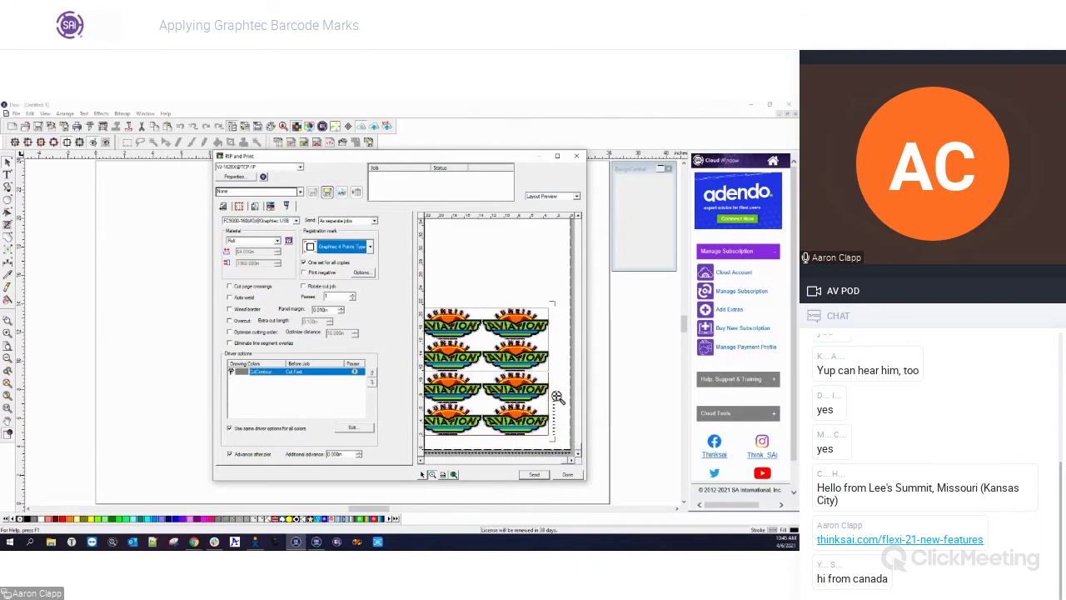
pyautogui.click(362, 275)
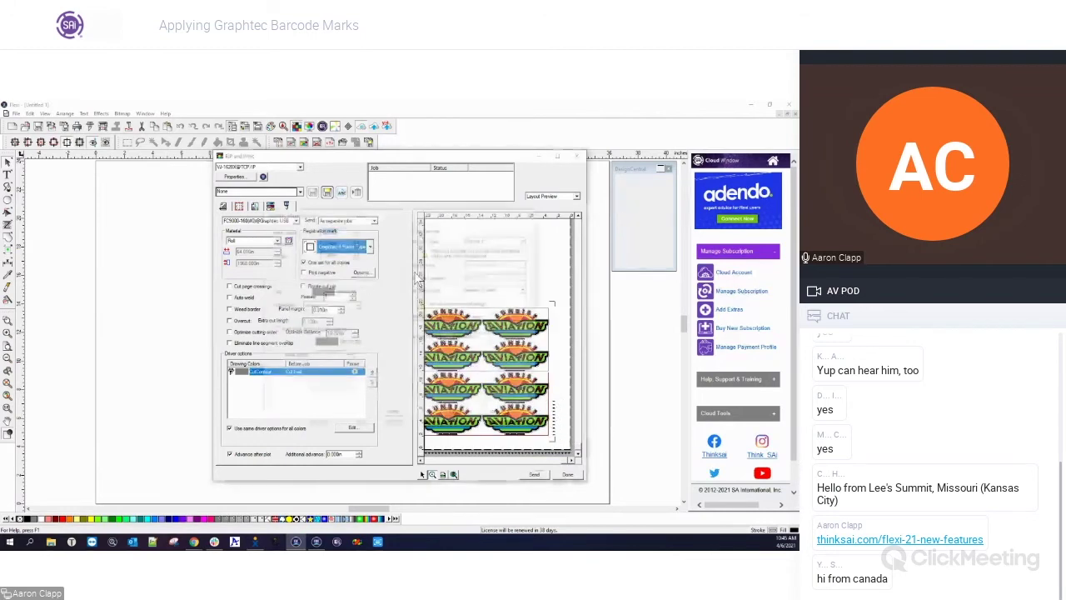
pyautogui.click(512, 290)
pyautogui.click(508, 315)
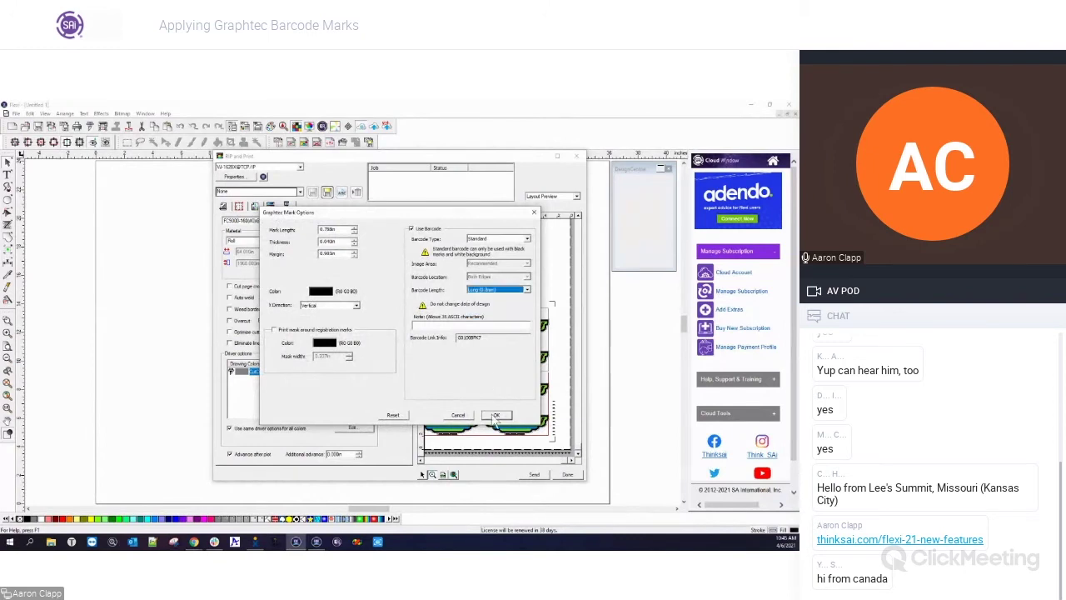
pyautogui.click(496, 415)
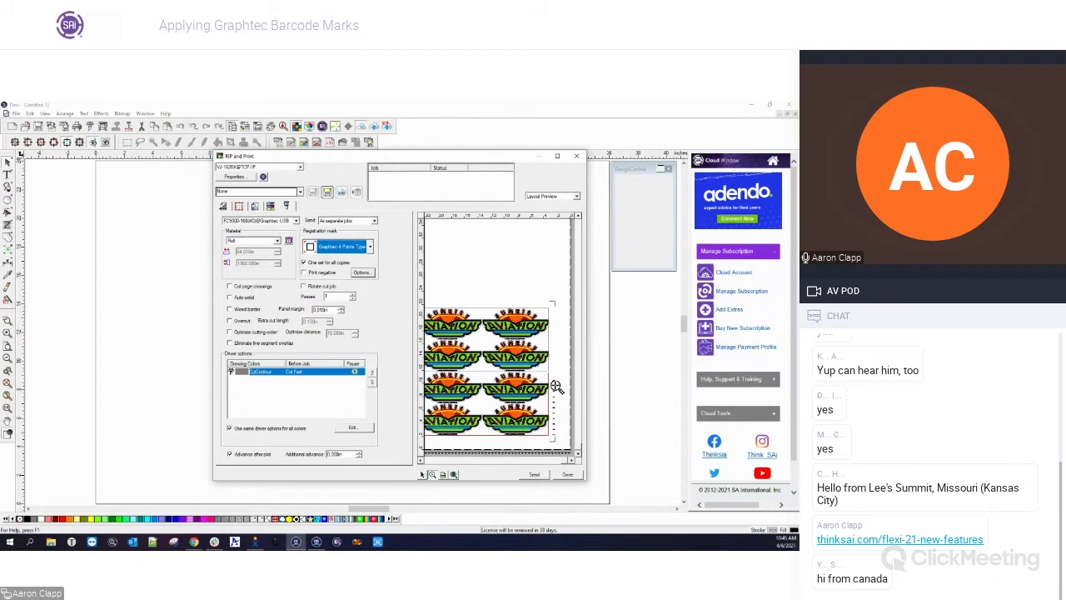
# Step: Review the barcode length choices in the Graphtec mark options and switch the barcode type to Roll Media
pyautogui.click(361, 273)
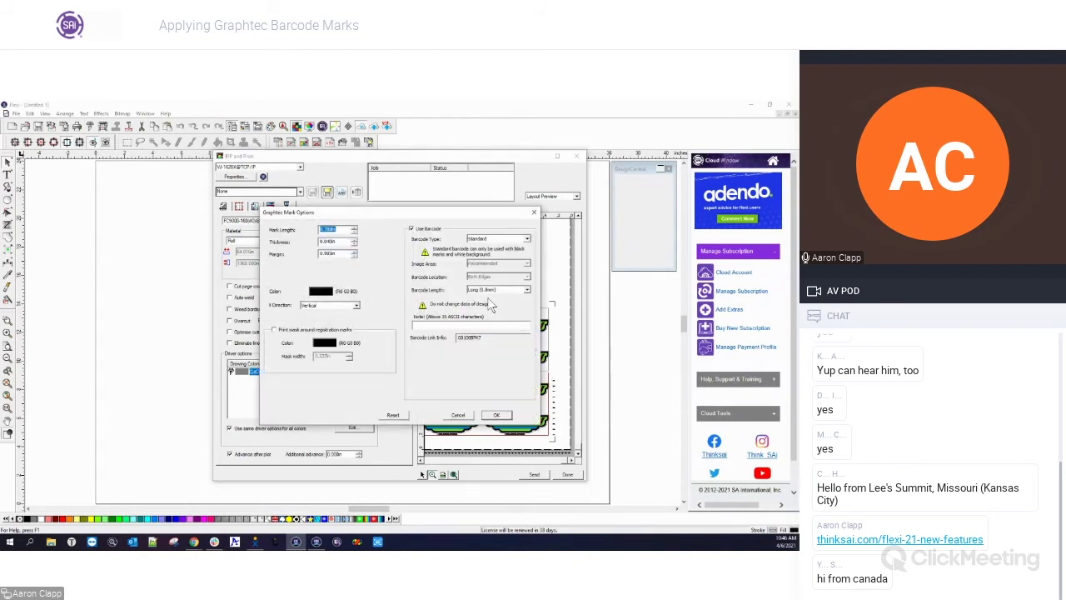
pyautogui.click(496, 290)
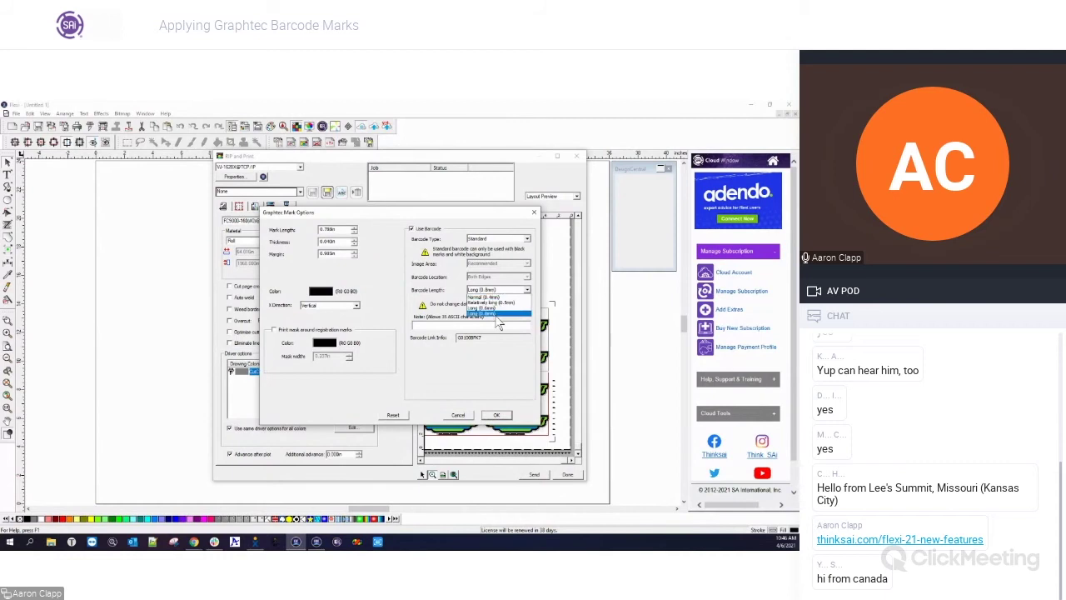
pyautogui.click(496, 353)
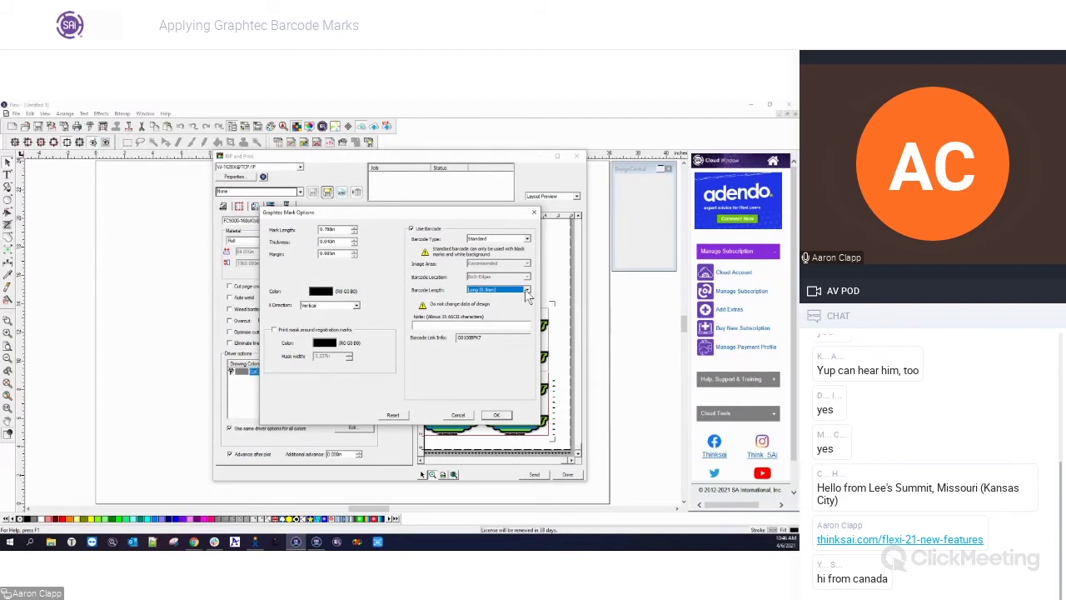
pyautogui.click(526, 240)
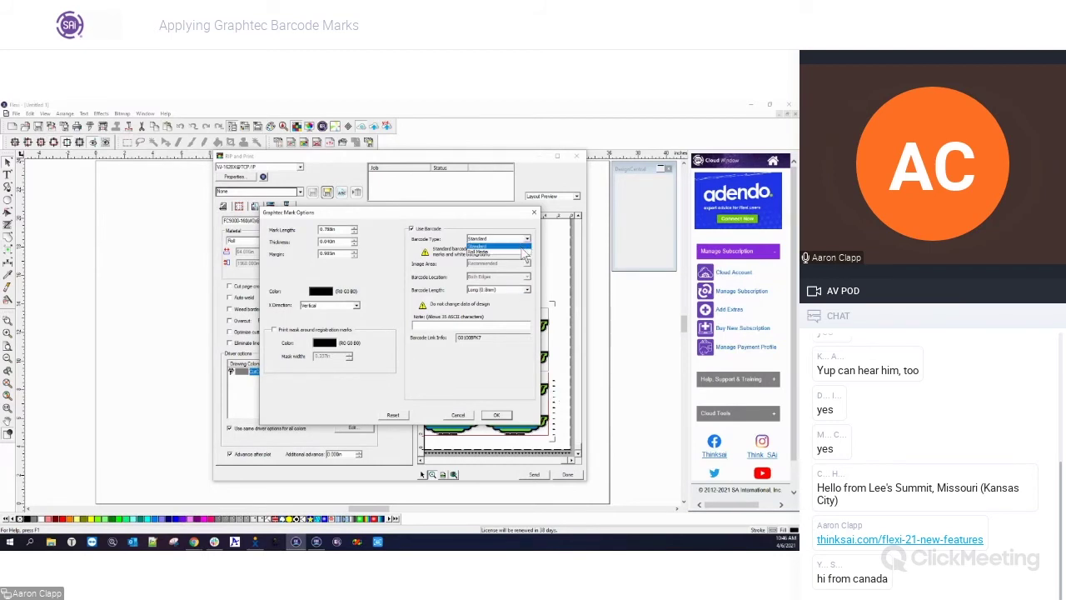
pyautogui.click(523, 252)
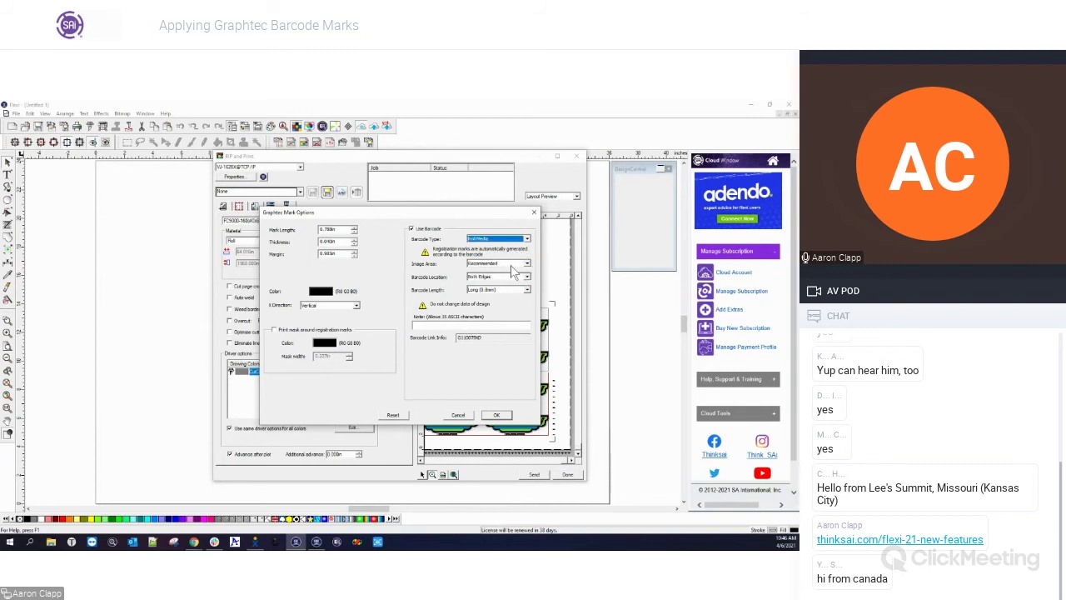
# Step: Try the Maximum image area for the Roll Media barcode and restore it to Recommended
pyautogui.click(527, 265)
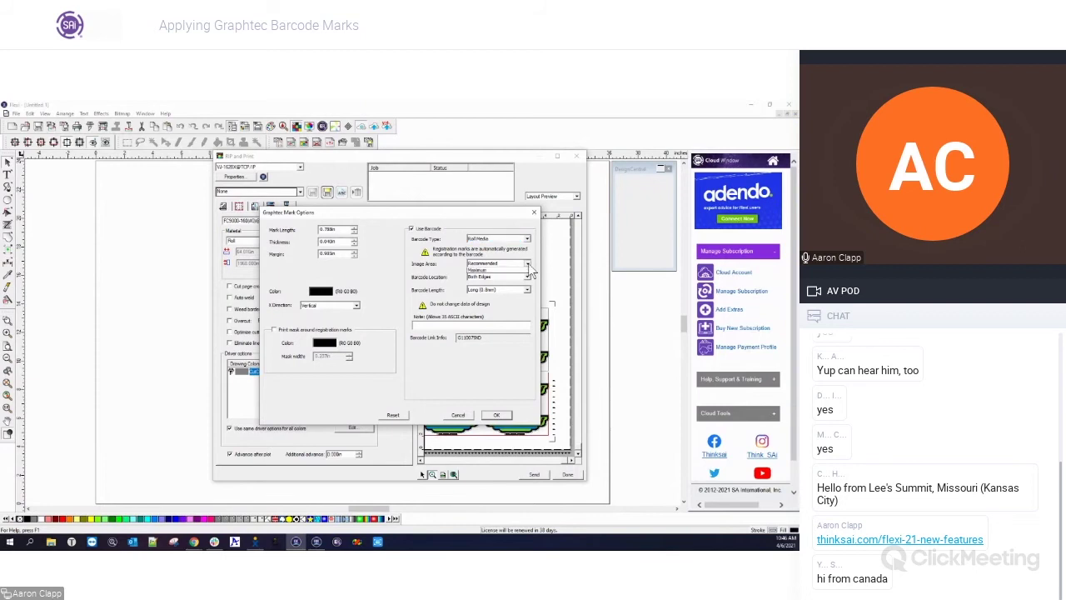
pyautogui.click(529, 269)
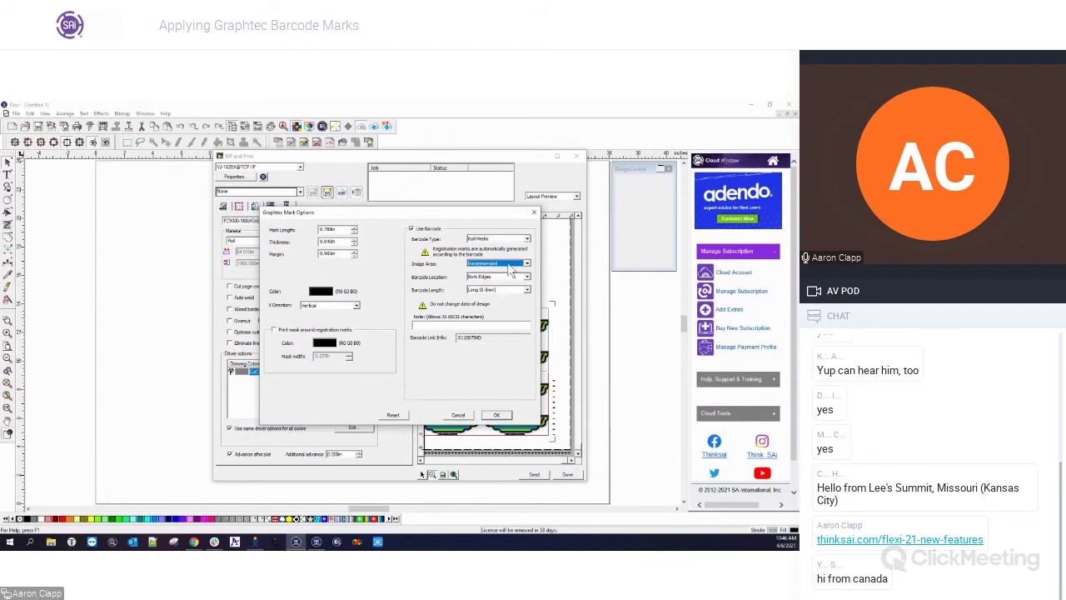
pyautogui.click(527, 265)
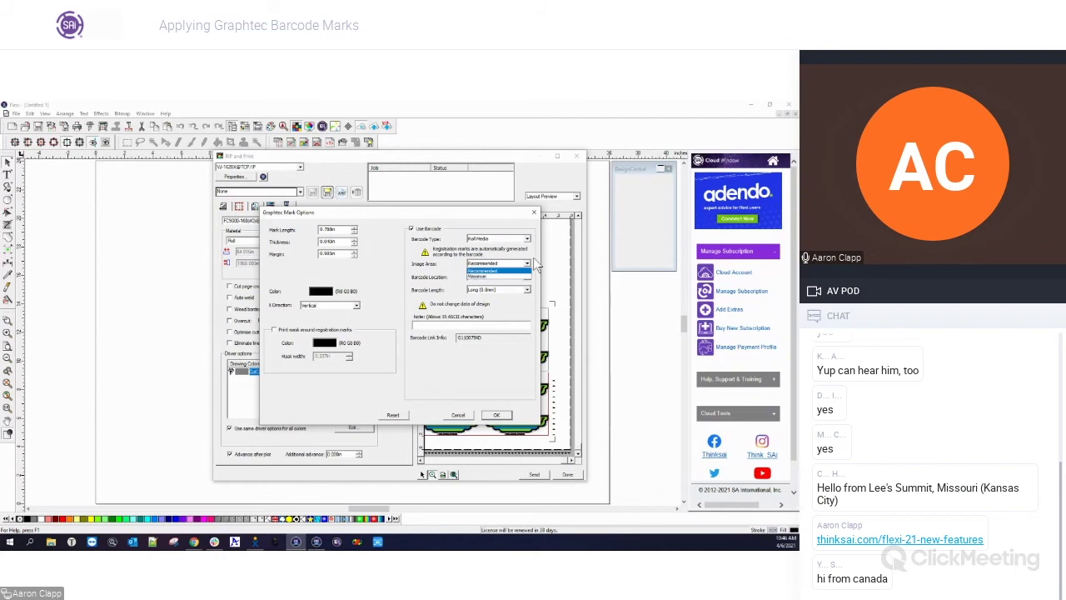
pyautogui.click(533, 268)
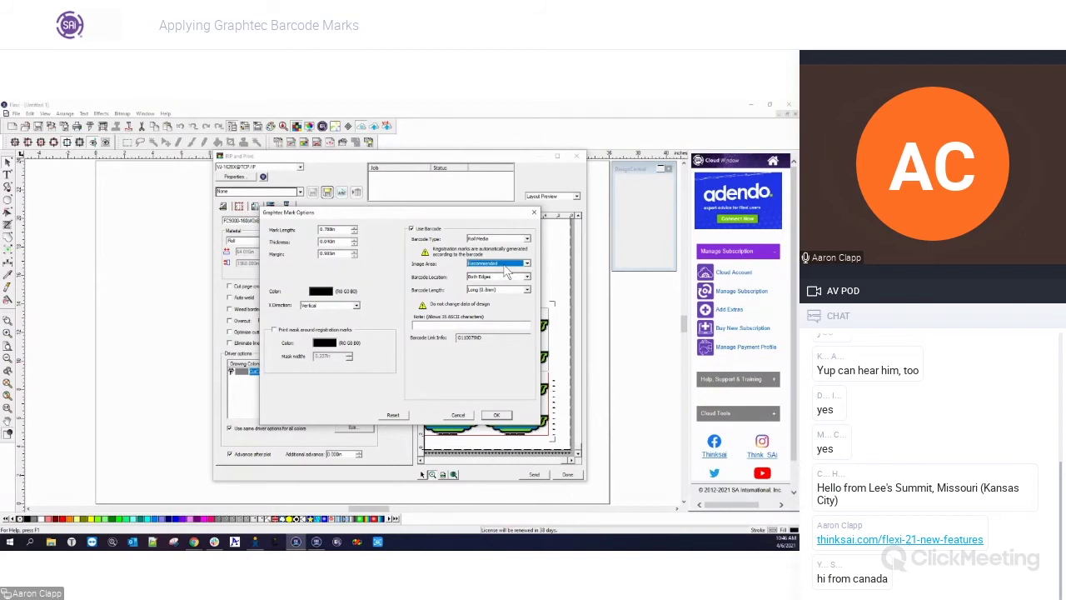
pyautogui.click(505, 277)
pyautogui.click(505, 277)
pyautogui.moveTo(390, 294); pyautogui.dragTo(405, 281)
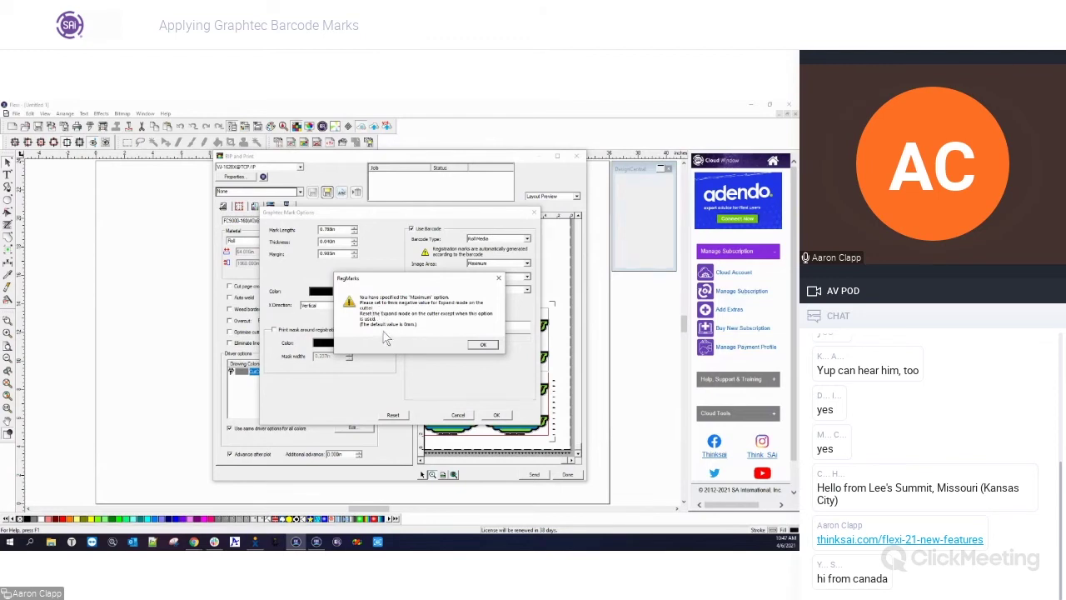
pyautogui.click(485, 345)
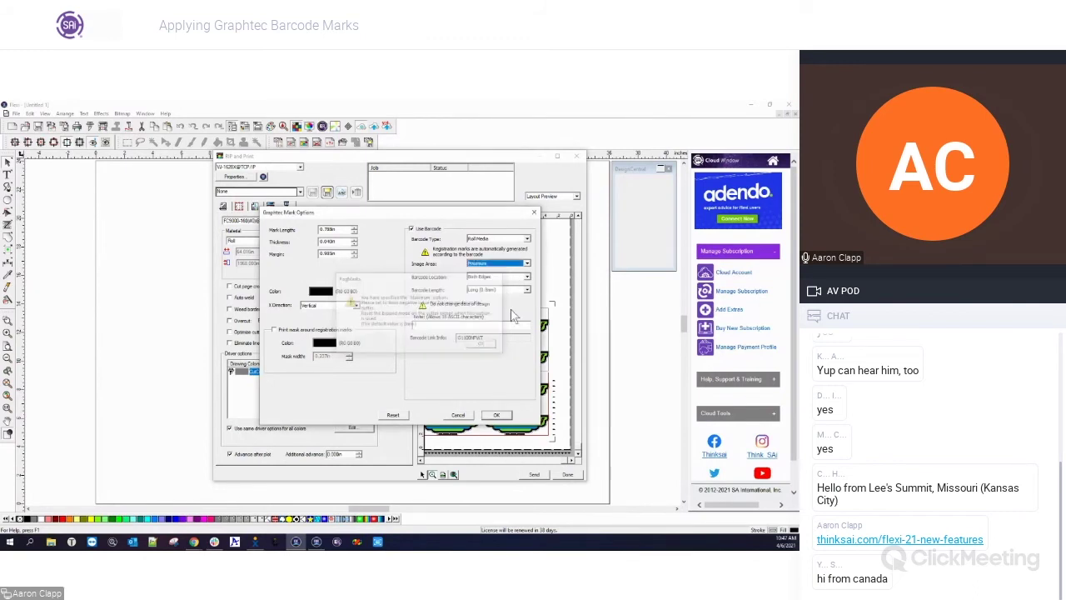
pyautogui.click(525, 264)
pyautogui.click(522, 271)
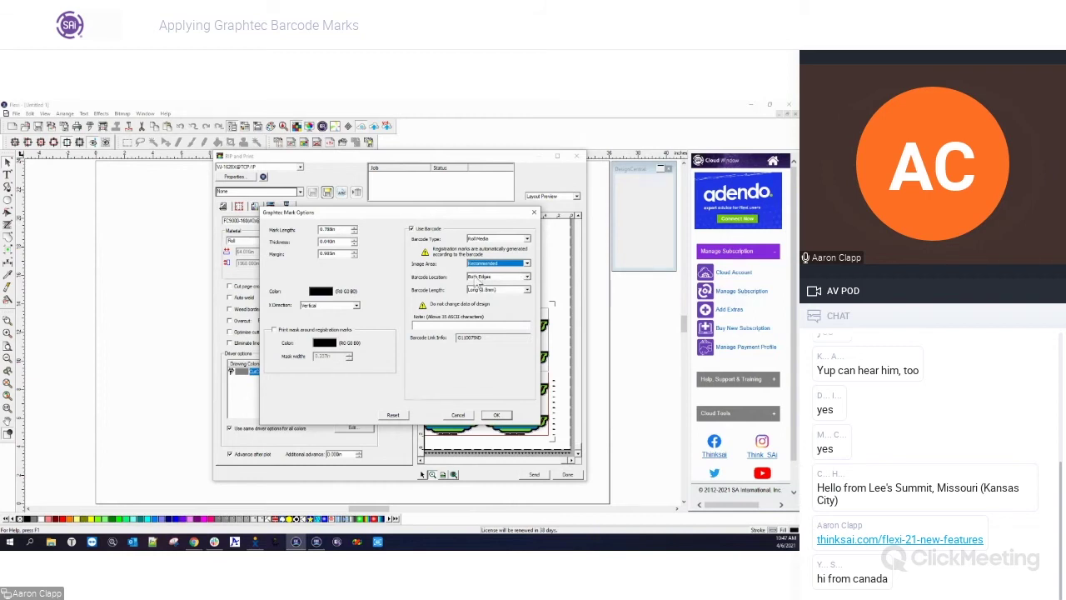
# Step: Keep the barcode location at Both Edges, enter the barcode note "This is a test of our software", and apply the mark options
pyautogui.click(526, 277)
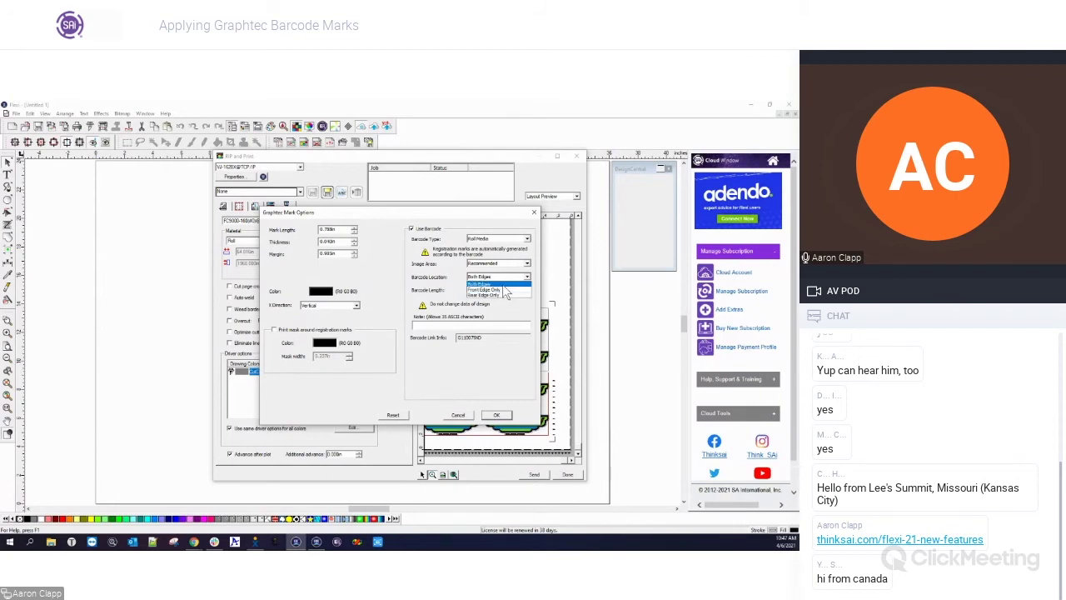
pyautogui.click(503, 285)
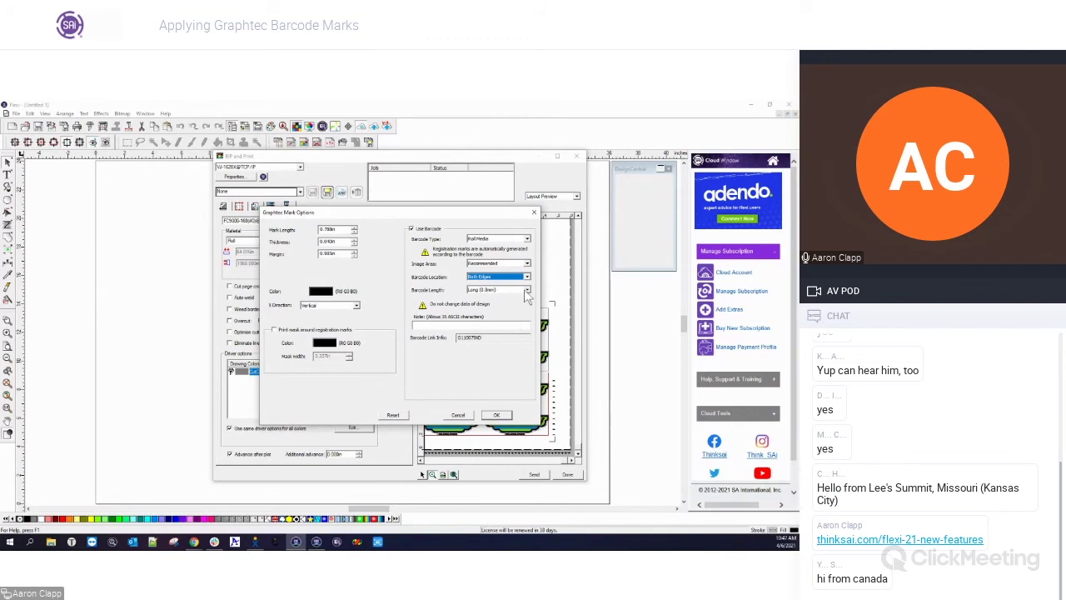
pyautogui.click(520, 326)
pyautogui.write('THIS')
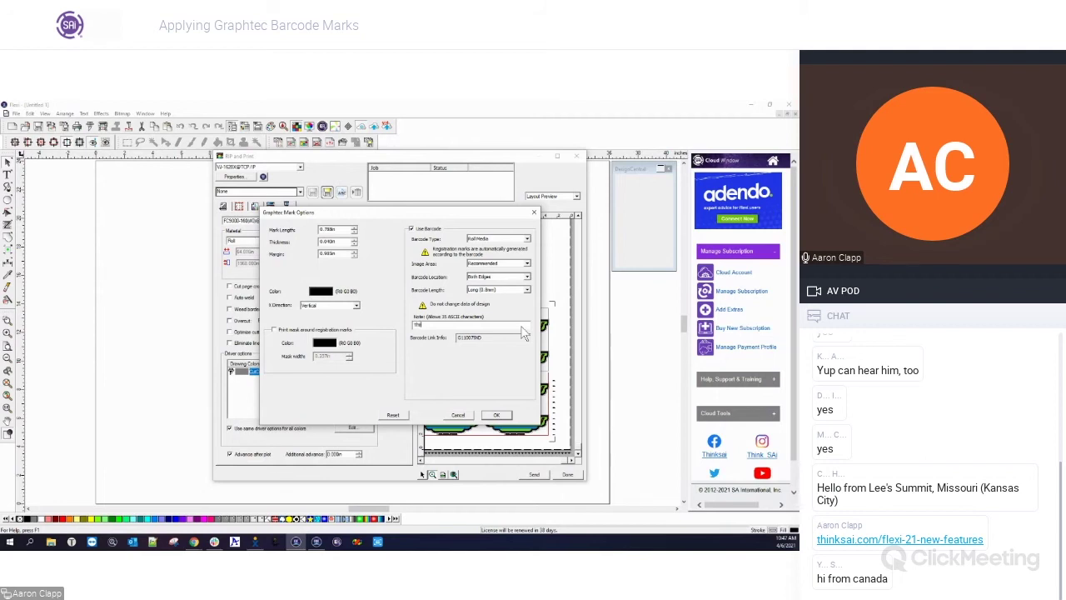
pyautogui.write('s a test of our software and')
pyautogui.doubleClick(457, 326)
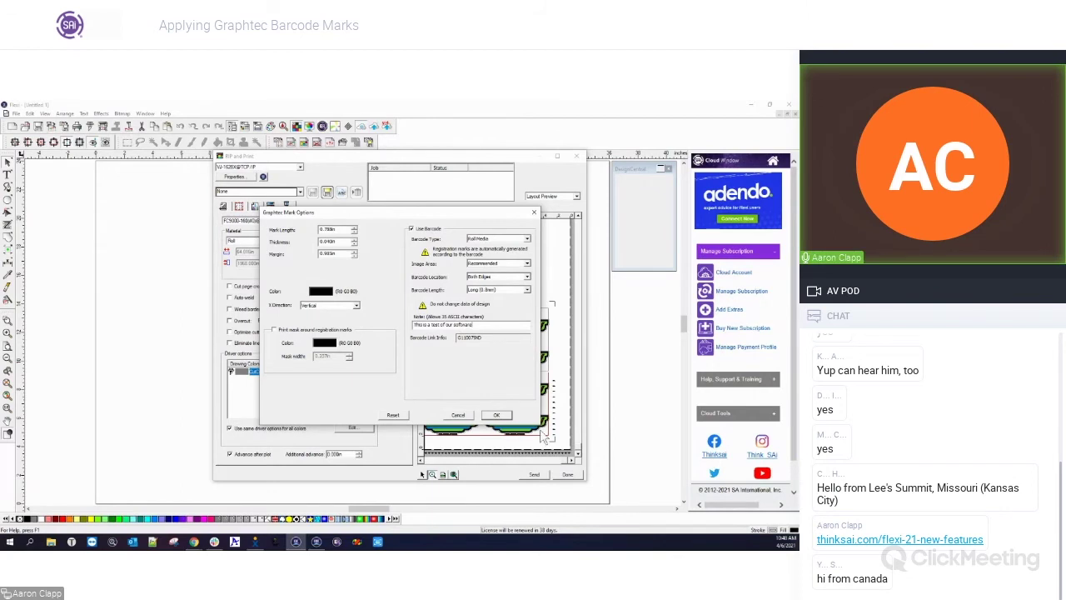
pyautogui.click(496, 413)
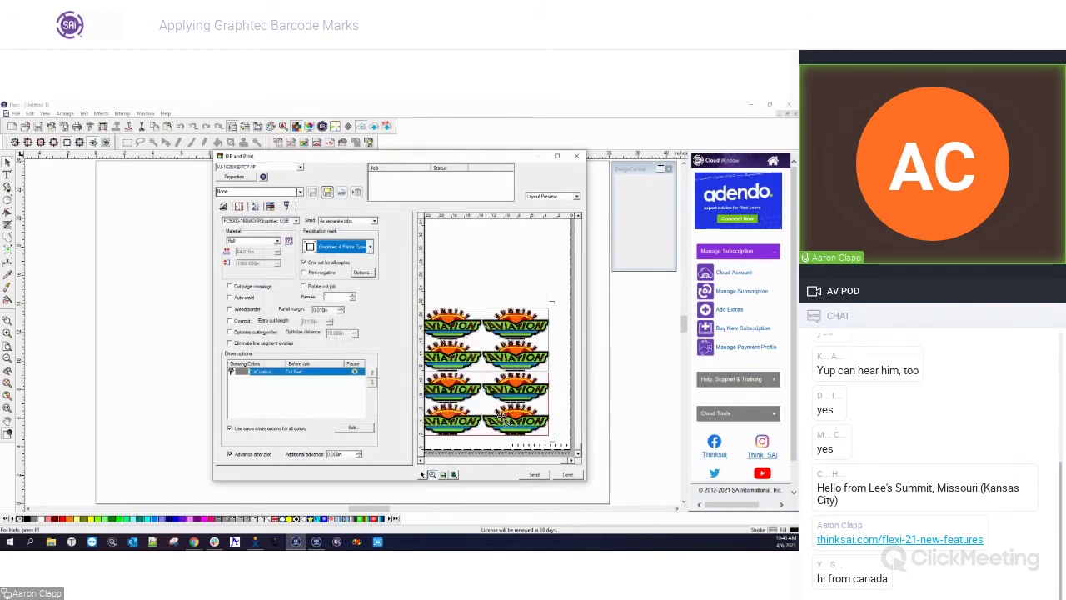
# Step: Set the Graphtec barcode type to Standard and inspect the barcode beside the signs in the job preview
pyautogui.click(361, 273)
pyautogui.click(500, 240)
pyautogui.click(477, 244)
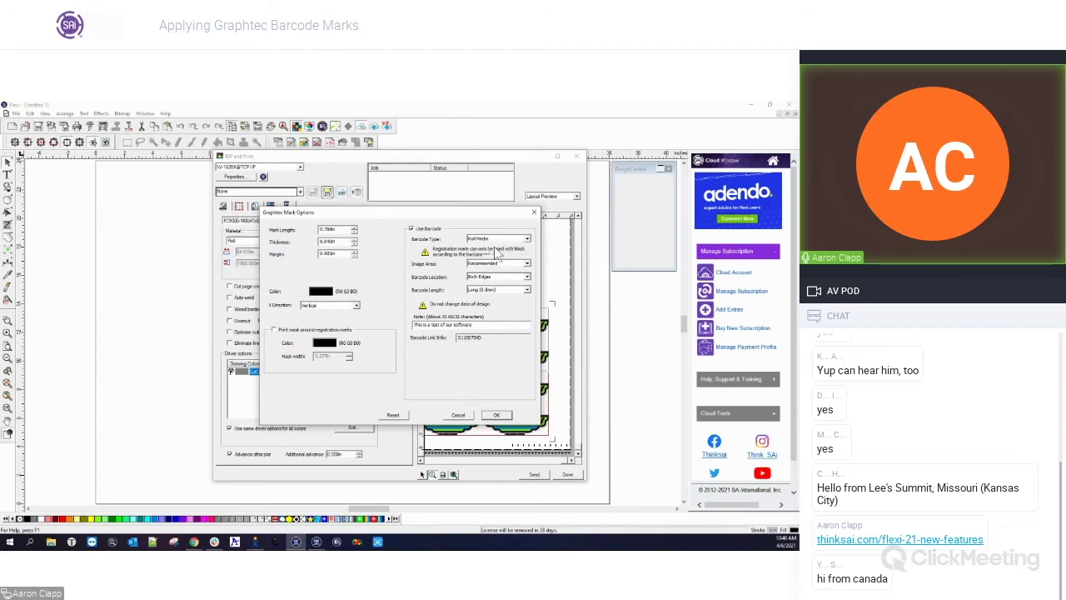
pyautogui.click(494, 414)
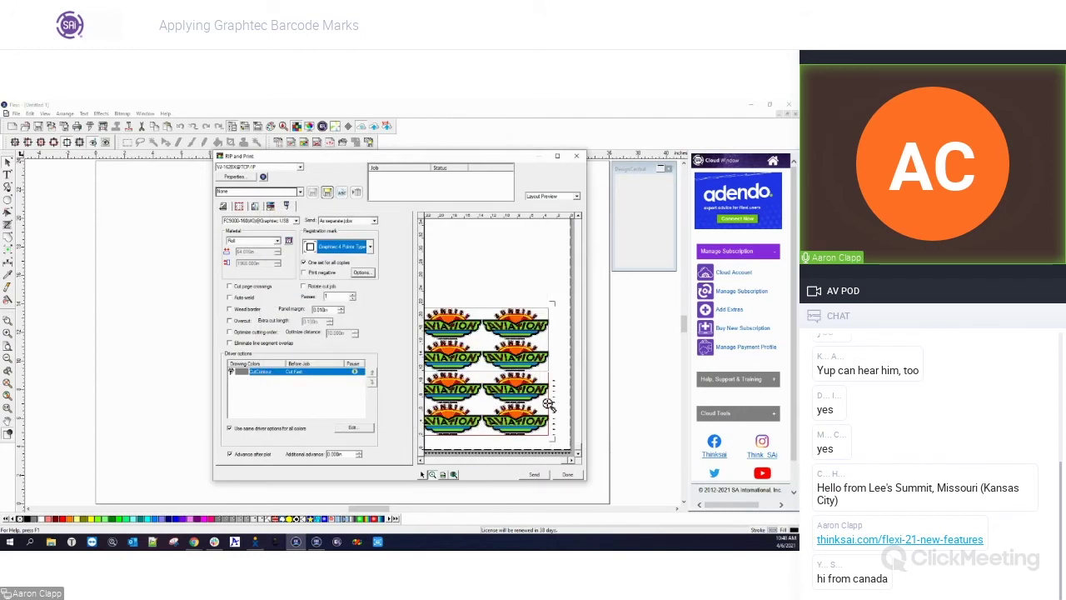
pyautogui.moveTo(537, 370); pyautogui.dragTo(566, 443)
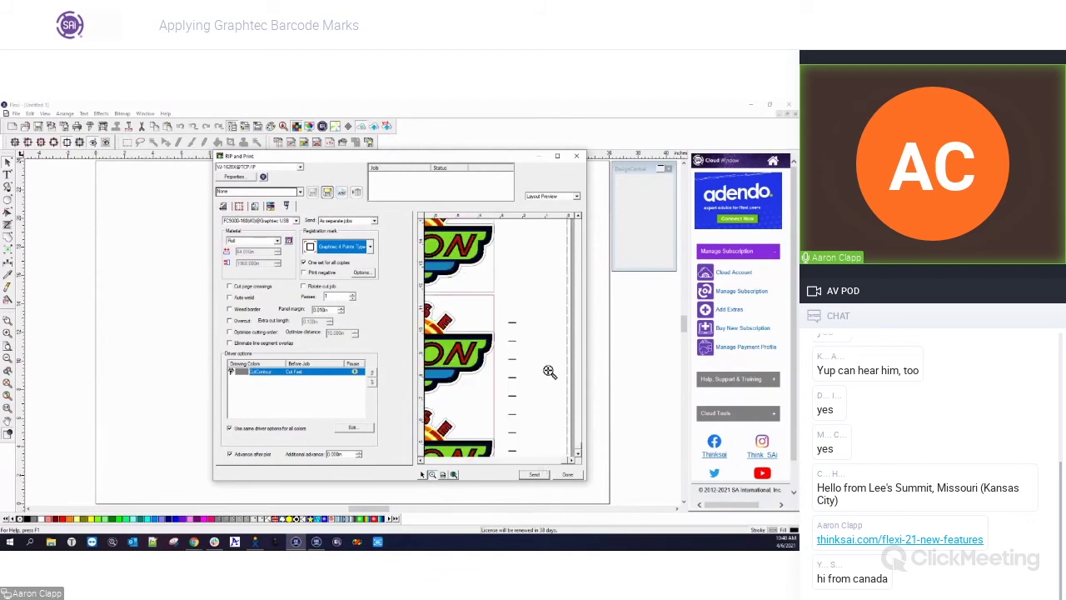
pyautogui.click(578, 458)
pyautogui.click(578, 458)
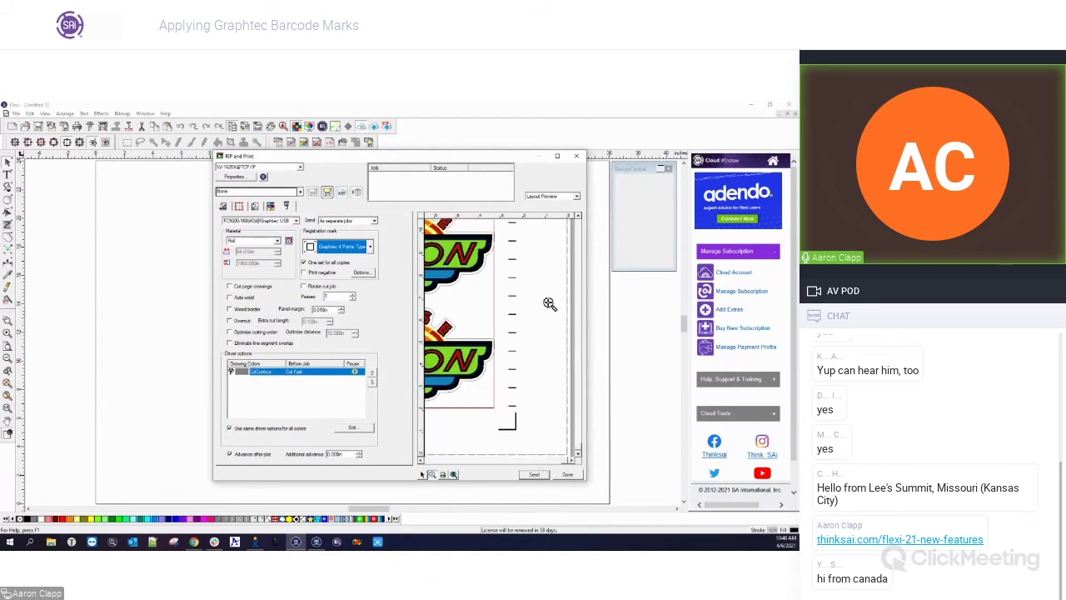
pyautogui.click(578, 218)
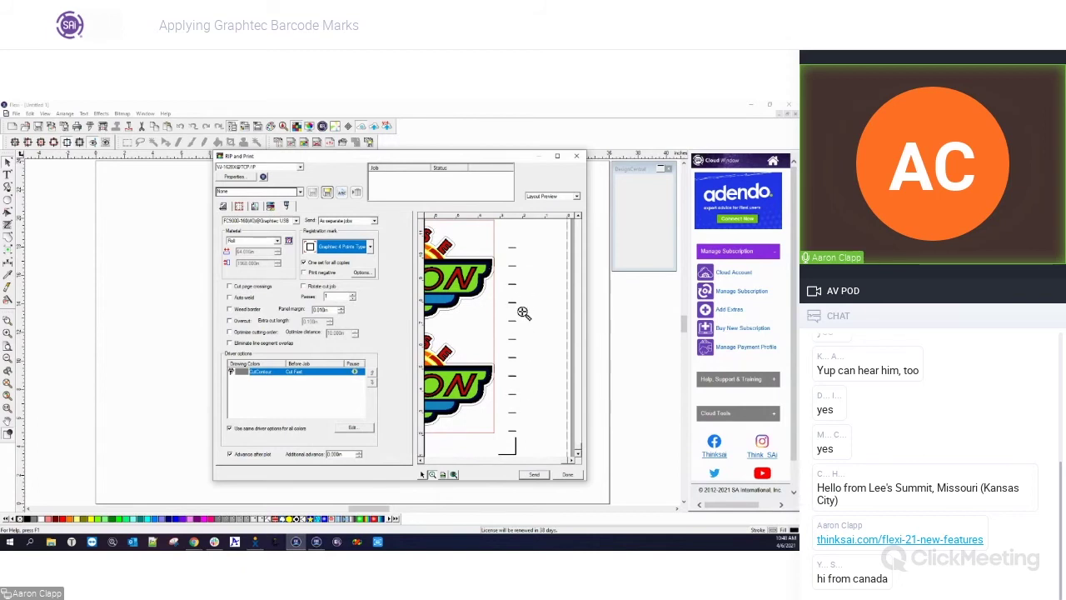
# Step: Inspect the corner registration mark and the barcode lines beside the signs in the layout preview
pyautogui.click(519, 378)
pyautogui.click(530, 382)
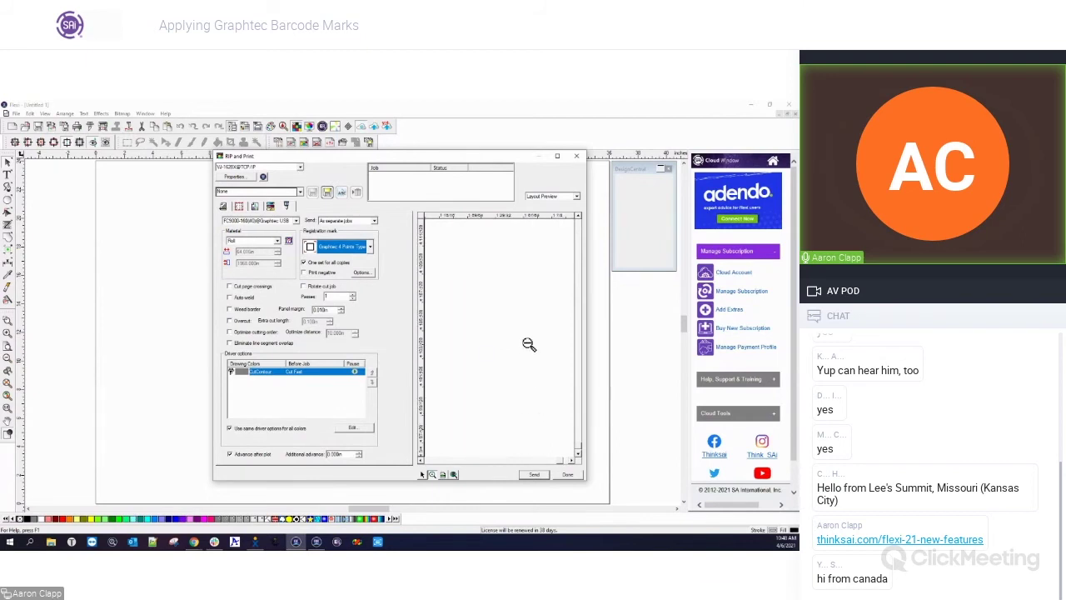
pyautogui.click(505, 350)
pyautogui.click(505, 350)
pyautogui.click(505, 350)
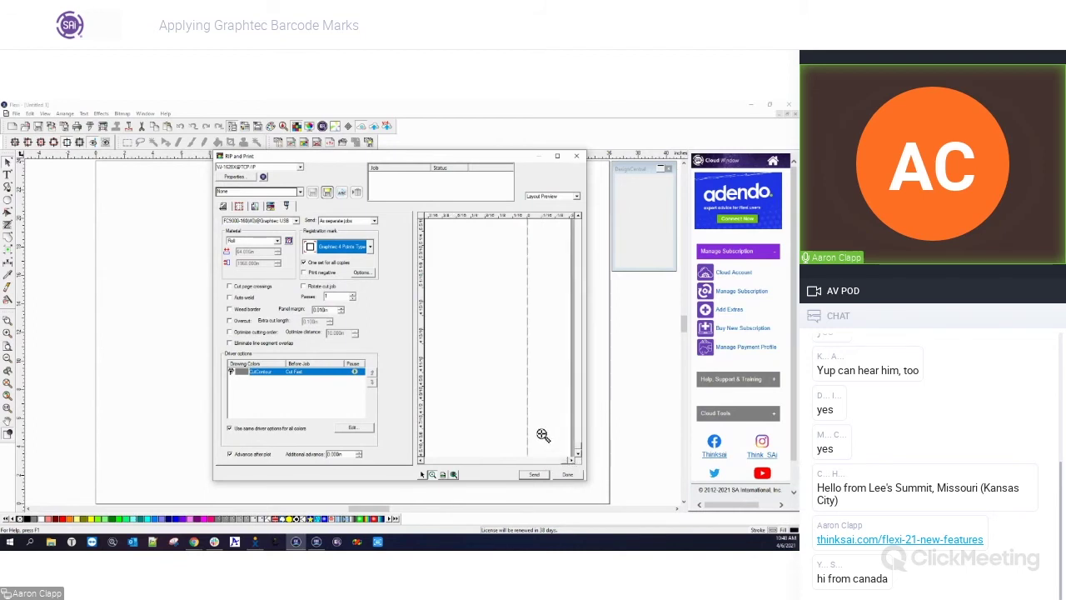
pyautogui.click(506, 318)
pyautogui.click(506, 317)
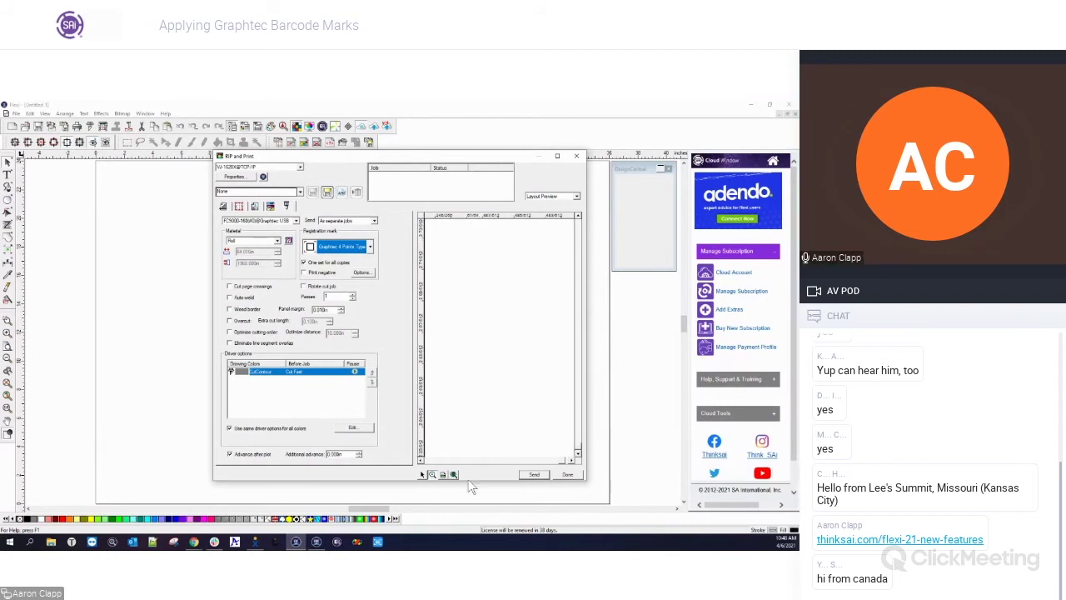
pyautogui.click(442, 474)
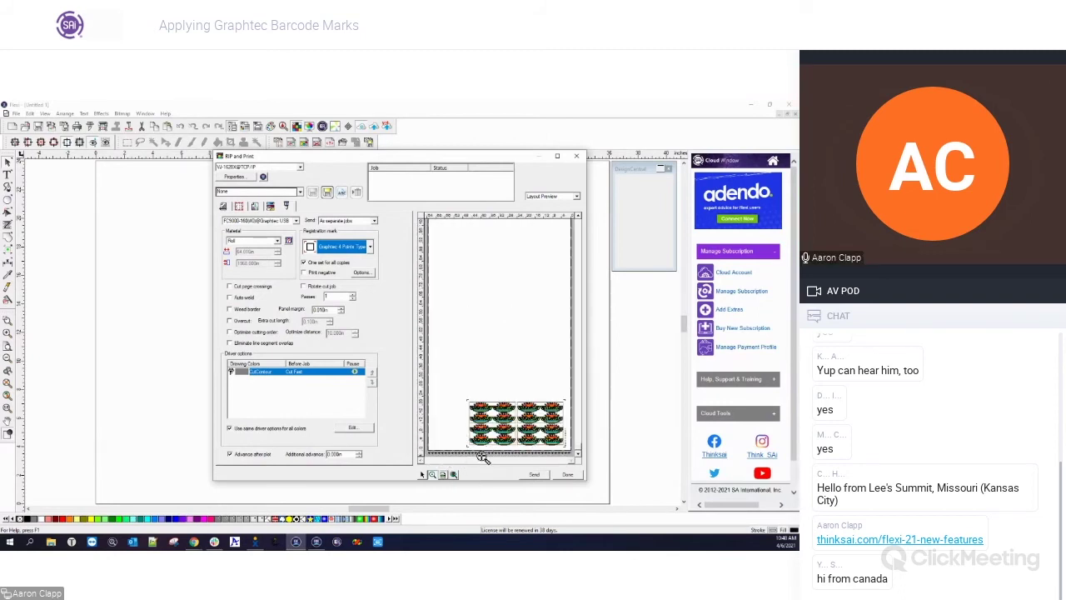
pyautogui.moveTo(548, 415); pyautogui.dragTo(573, 452)
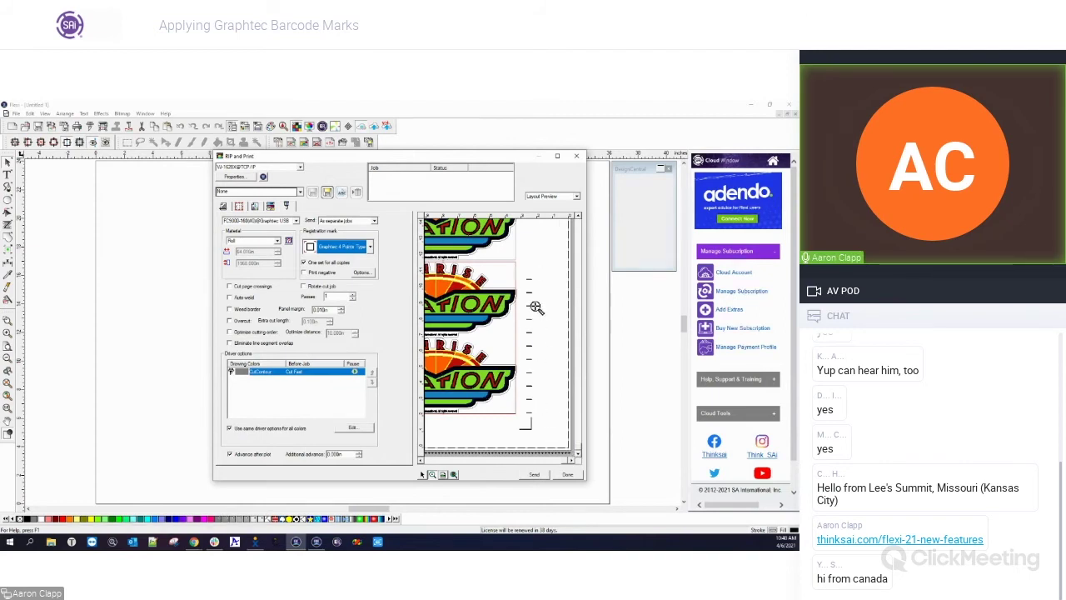
# Step: Review the barcode note and link information in the Graphtec mark options and accept the current settings
pyautogui.click(361, 272)
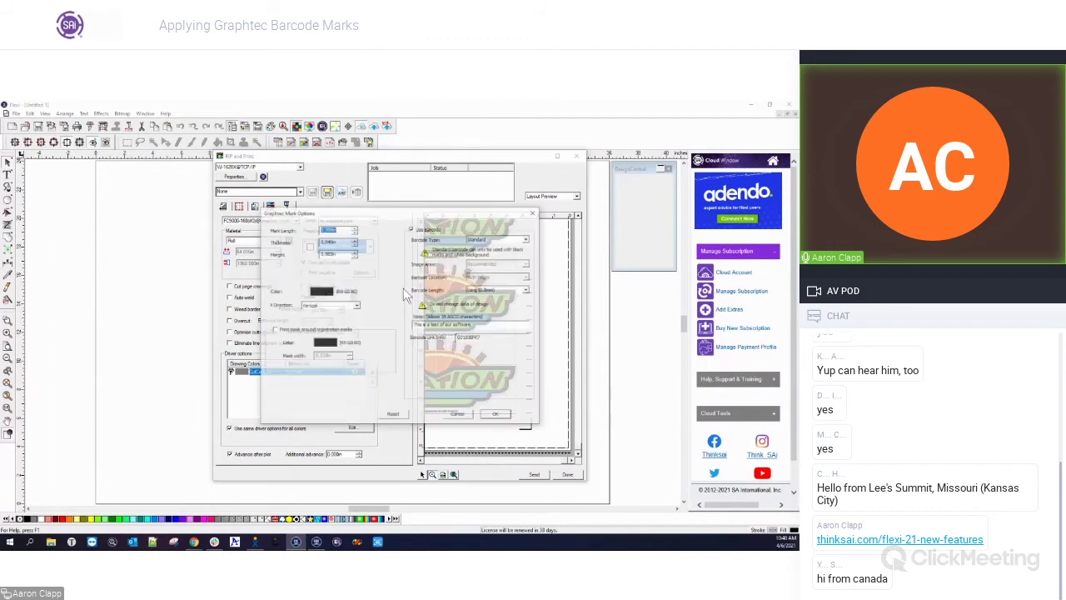
pyautogui.moveTo(471, 325); pyautogui.dragTo(394, 333)
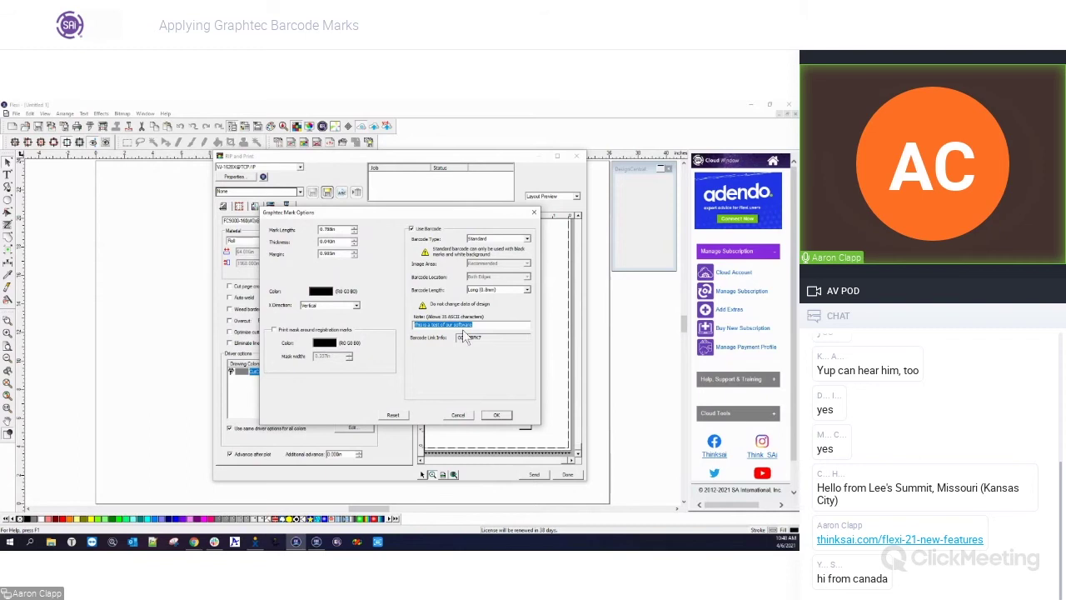
pyautogui.moveTo(475, 325); pyautogui.dragTo(408, 325)
pyautogui.click(505, 415)
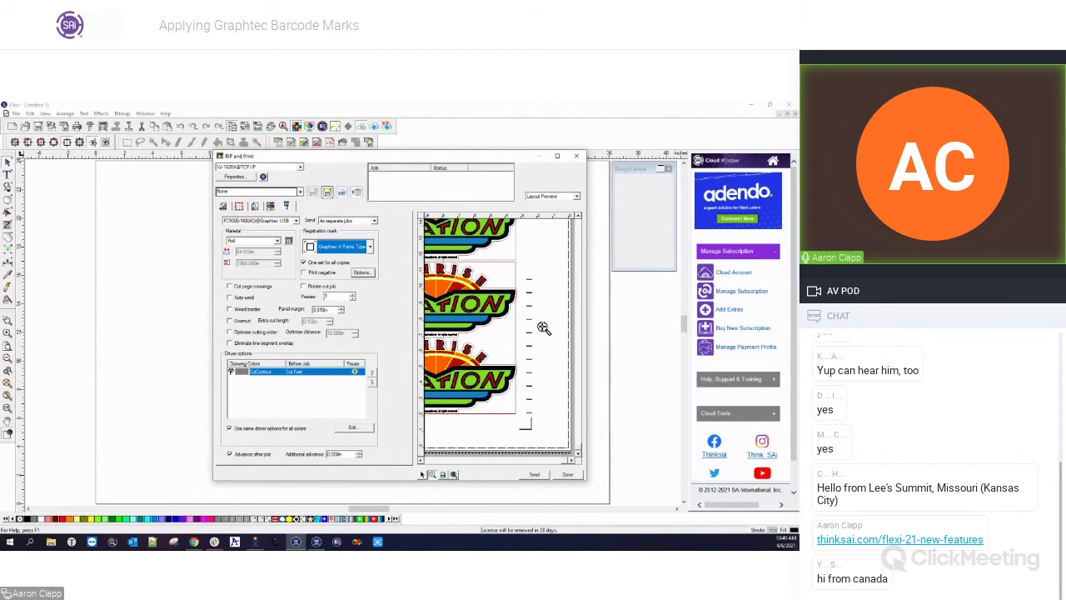
# Step: Check the job's general print settings, send the print and cut job with the Hold in list mode, and close RIP and Print
pyautogui.click(222, 206)
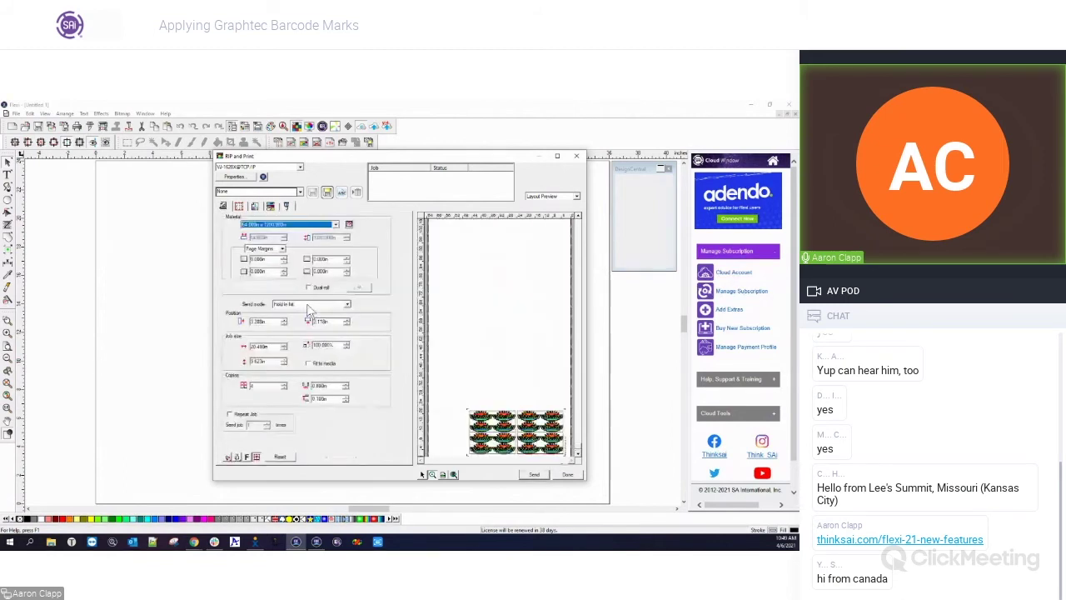
pyautogui.click(535, 478)
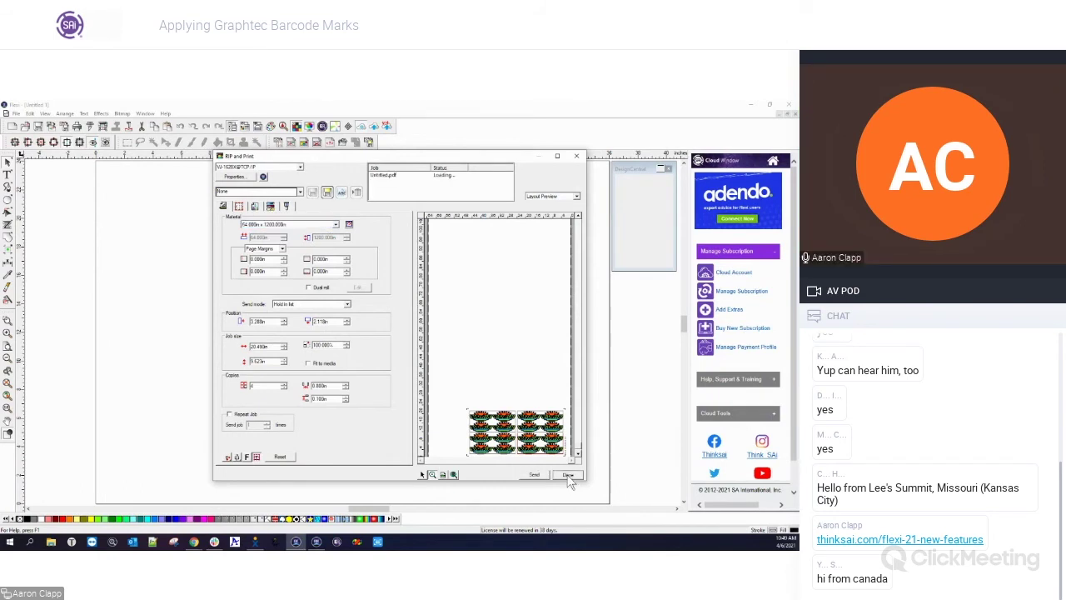
pyautogui.click(568, 476)
# Step: Switch to Production Manager, view the held jobs for the Mutoh printer and Graphtec cutter, and look over the cut job's available commands
pyautogui.click(316, 541)
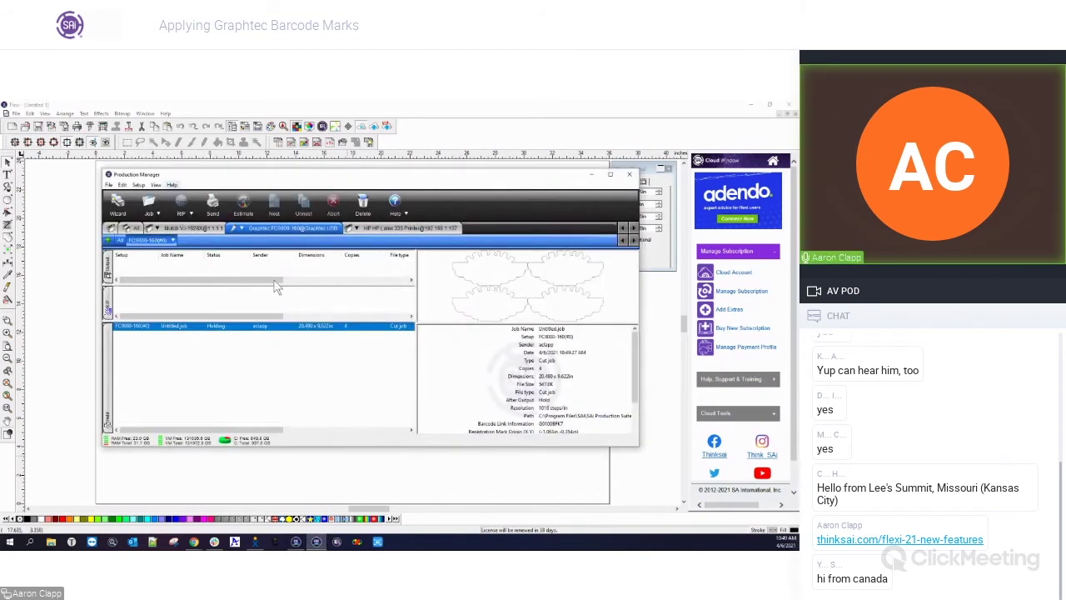
pyautogui.click(176, 229)
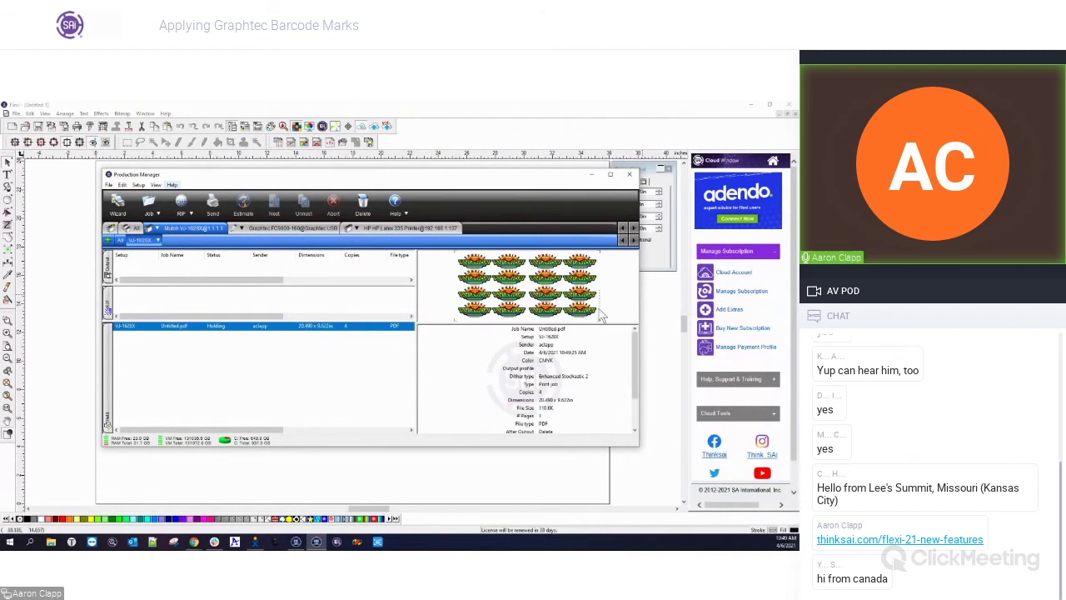
pyautogui.click(283, 228)
pyautogui.rightClick(175, 327)
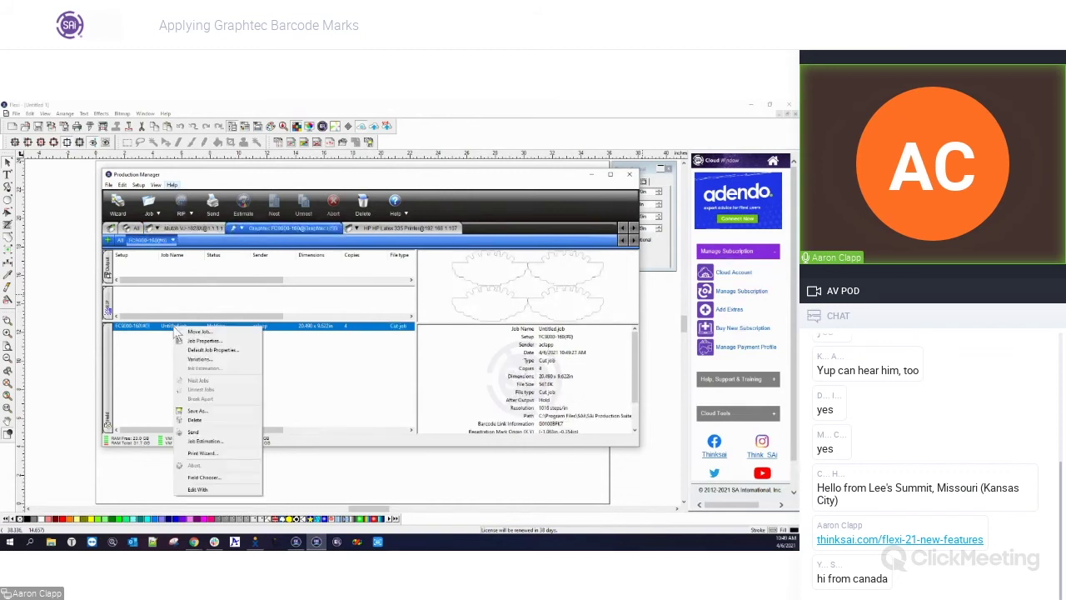
pyautogui.click(160, 365)
pyautogui.rightClick(174, 328)
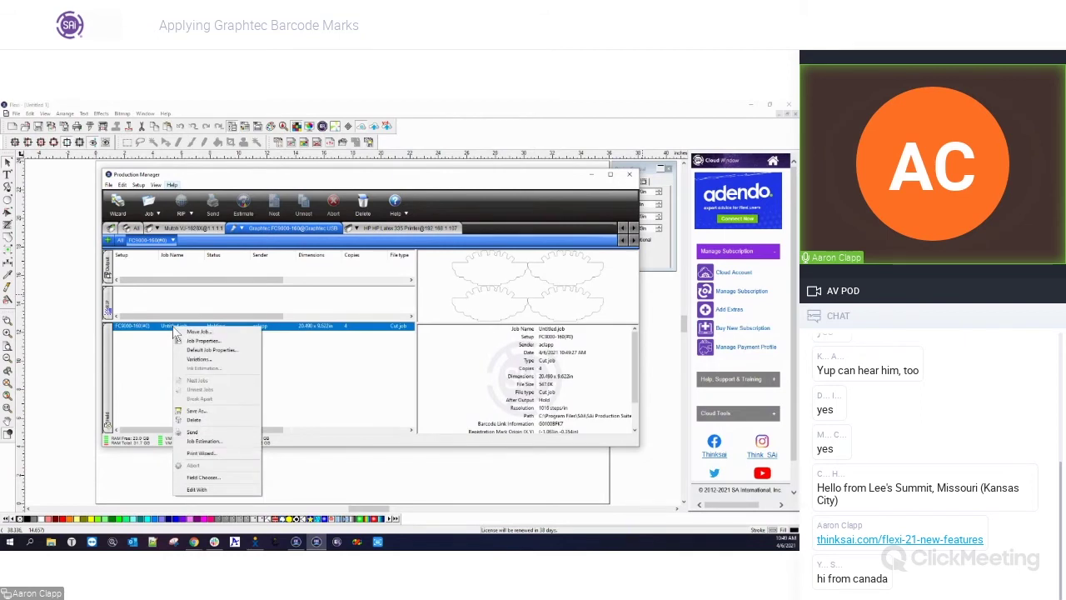
pyautogui.click(173, 420)
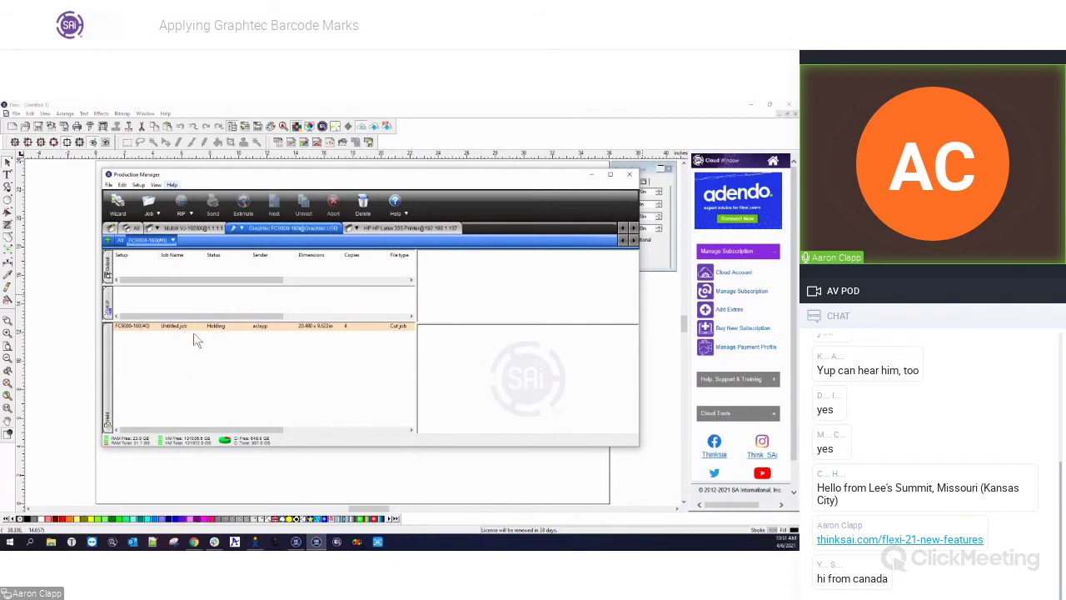
# Step: Compare the Barcode Link Information of the held Graphtec cut job with that of the Mutoh print job
pyautogui.click(195, 329)
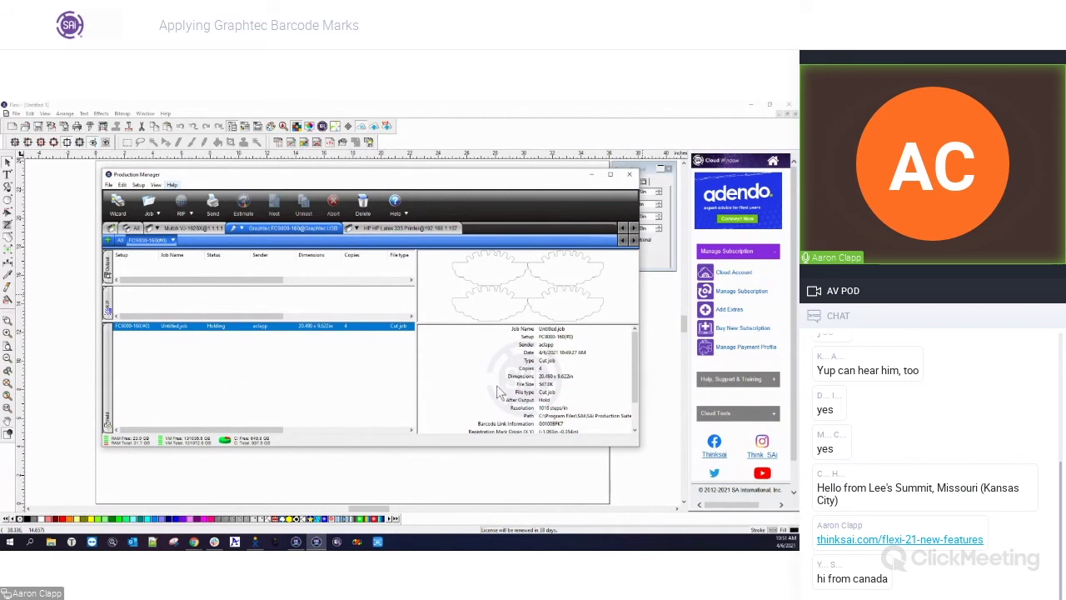
pyautogui.scroll(-2, 561, 381)
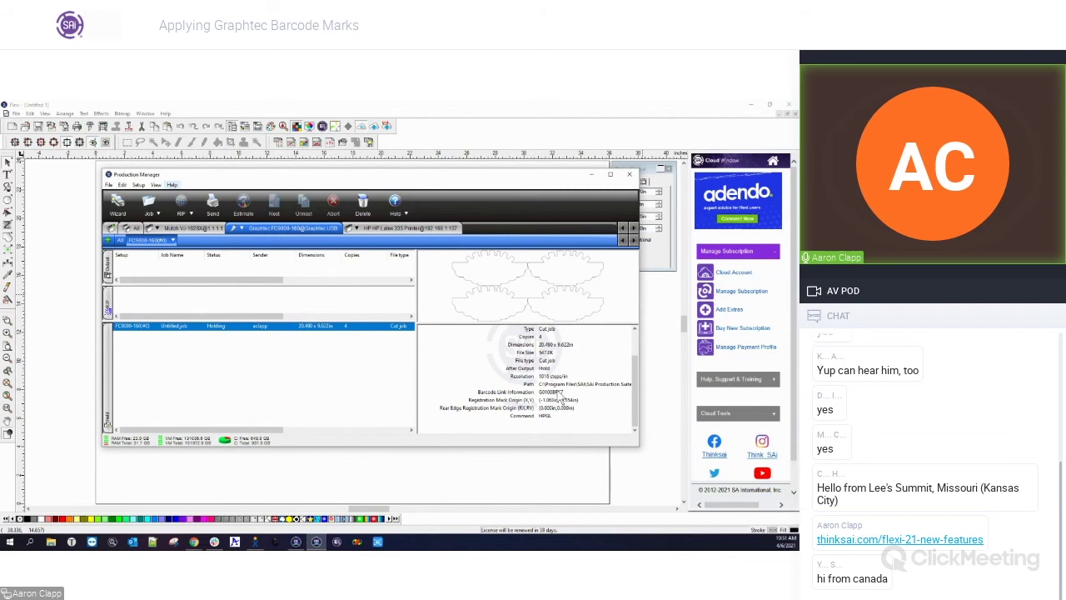
pyautogui.scroll(2, 558, 393)
pyautogui.click(193, 228)
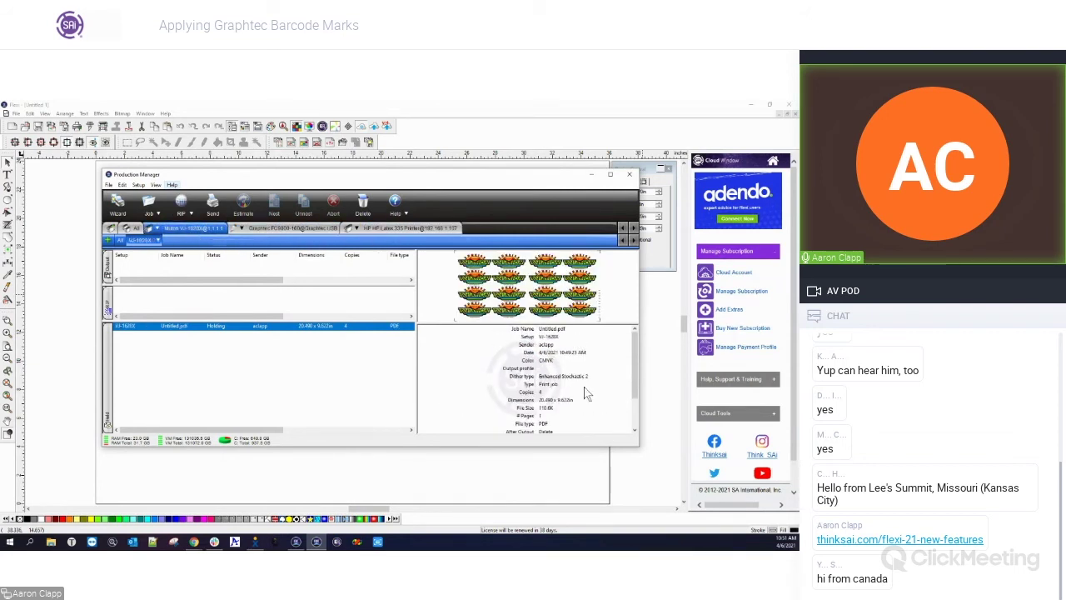
pyautogui.scroll(-3, 585, 392)
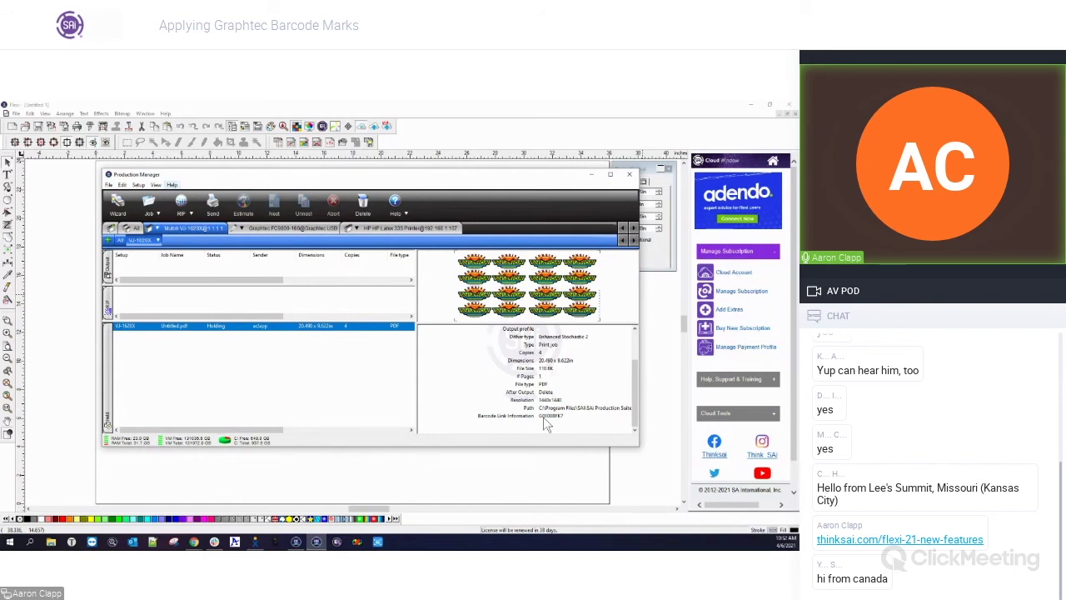
# Step: Return to the Sunrise Aviation design in Flexi and reopen its contour cut settings in RIP and Print
pyautogui.click(589, 133)
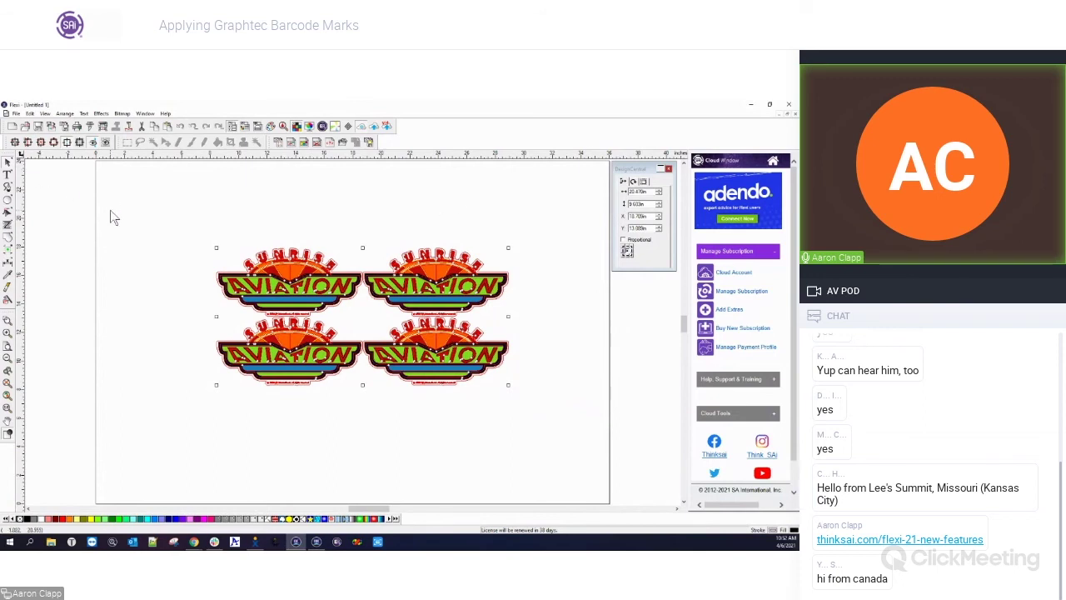
pyautogui.click(103, 126)
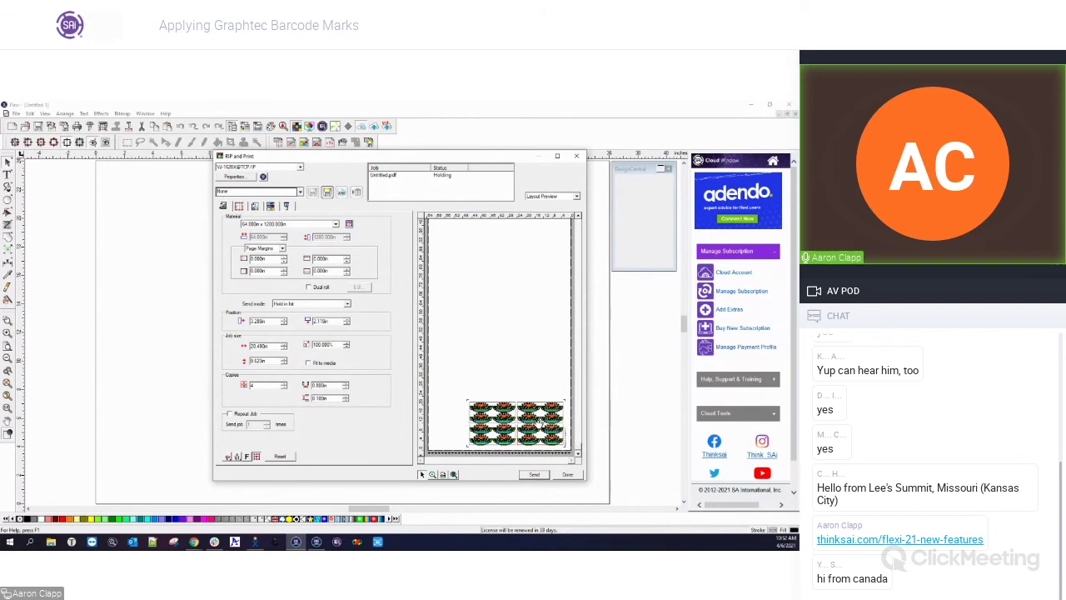
pyautogui.click(286, 206)
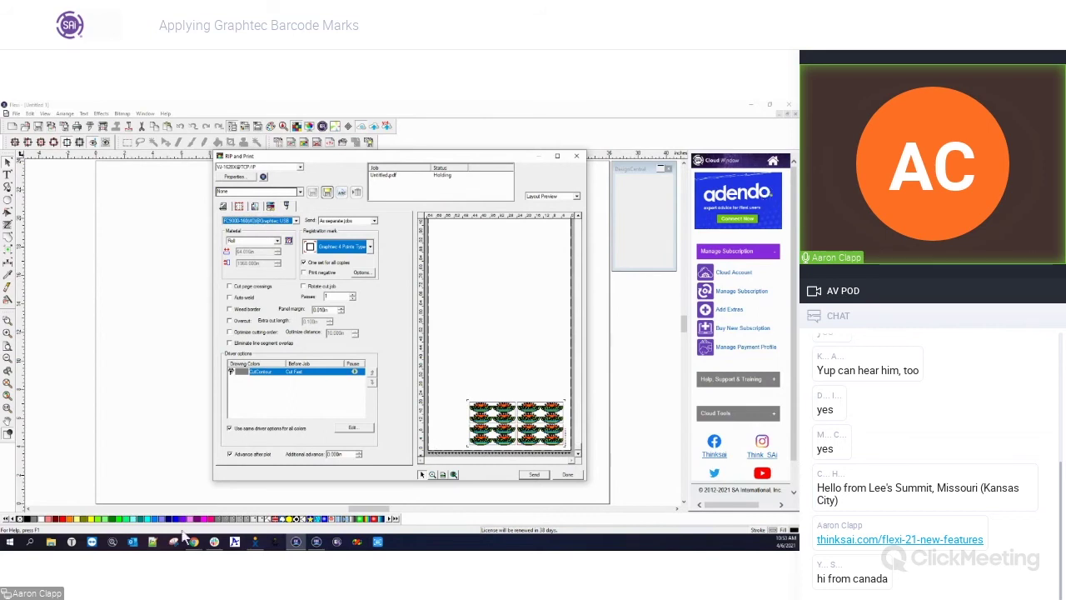
# Step: Switch to Chrome, open adendo.com to view its home page, and return to RIP and Print in Flexi
pyautogui.moveTo(193, 541)
pyautogui.click(219, 505)
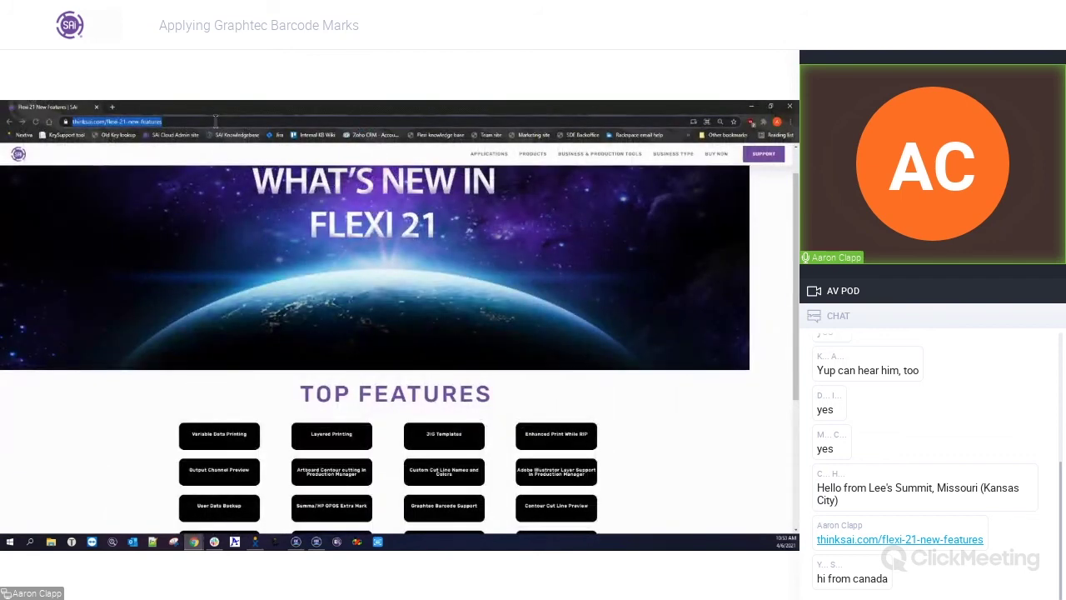
pyautogui.write('adendo.com')
pyautogui.press('Return')
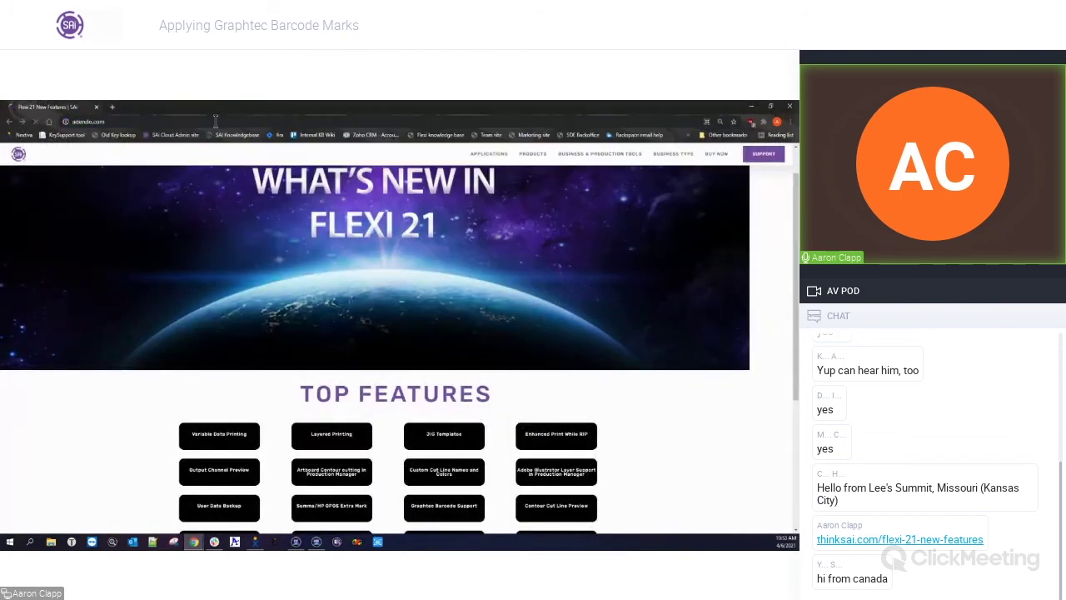
pyautogui.moveTo(269, 189)
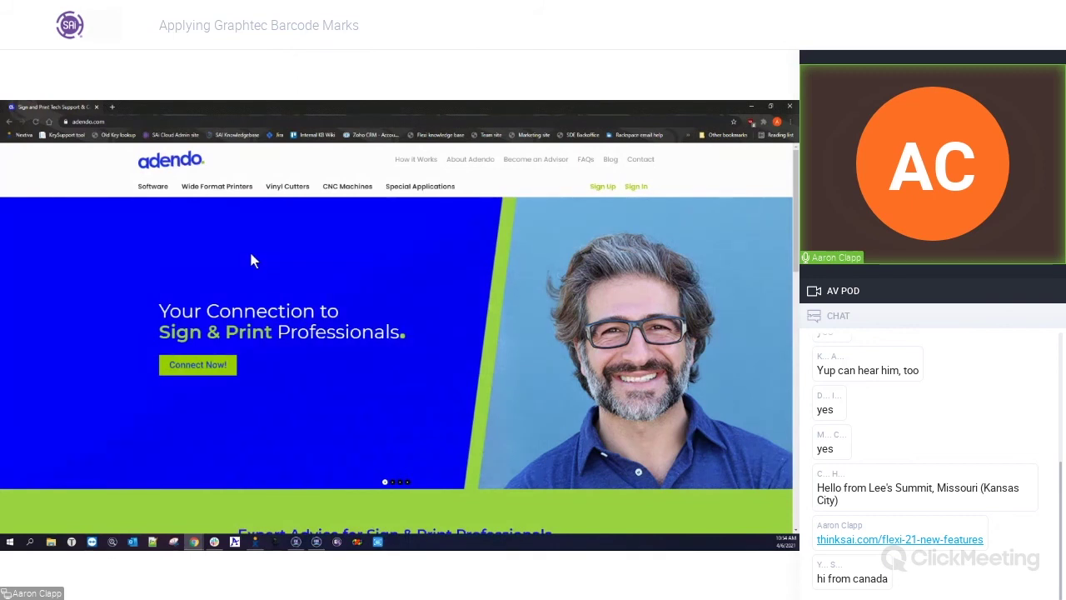
pyautogui.click(751, 105)
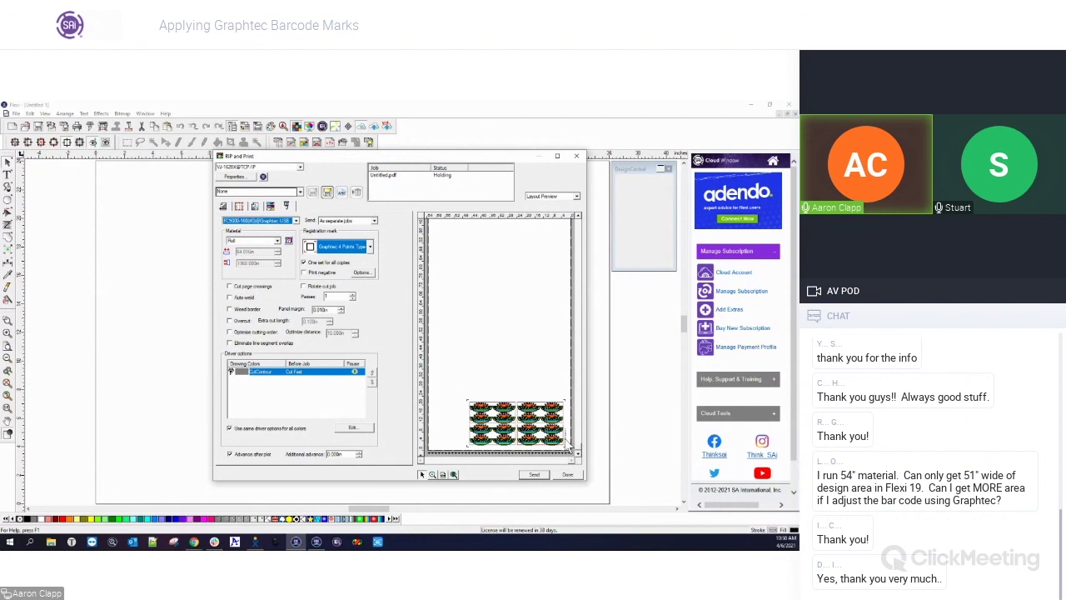
# Step: Open the Graphtec mark options and try smaller mark length and margin values for the registration marks
pyautogui.click(363, 272)
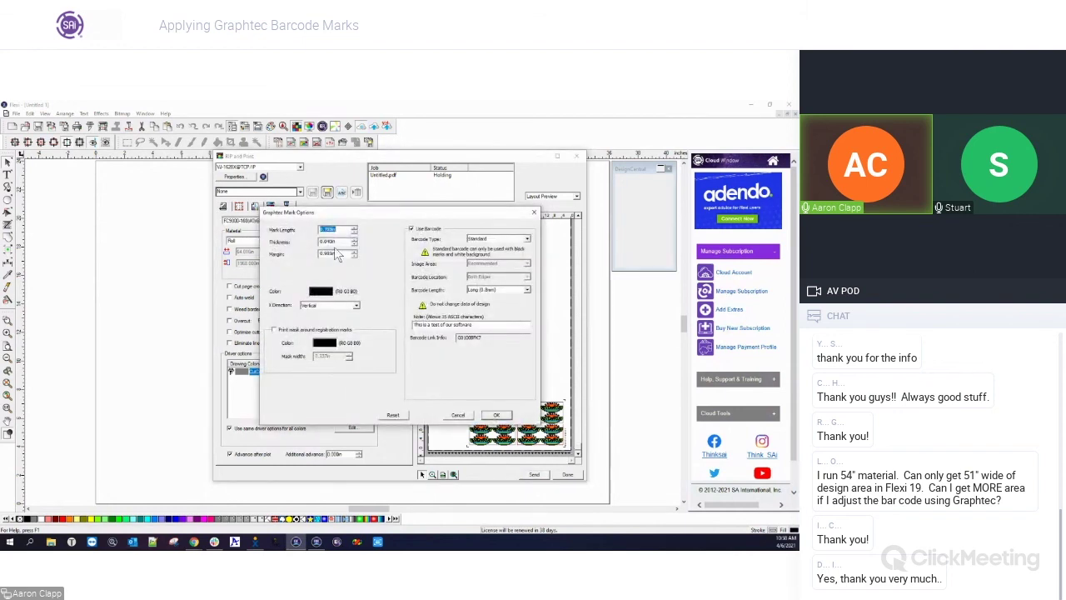
pyautogui.doubleClick(329, 254)
pyautogui.click(354, 256)
pyautogui.click(354, 257)
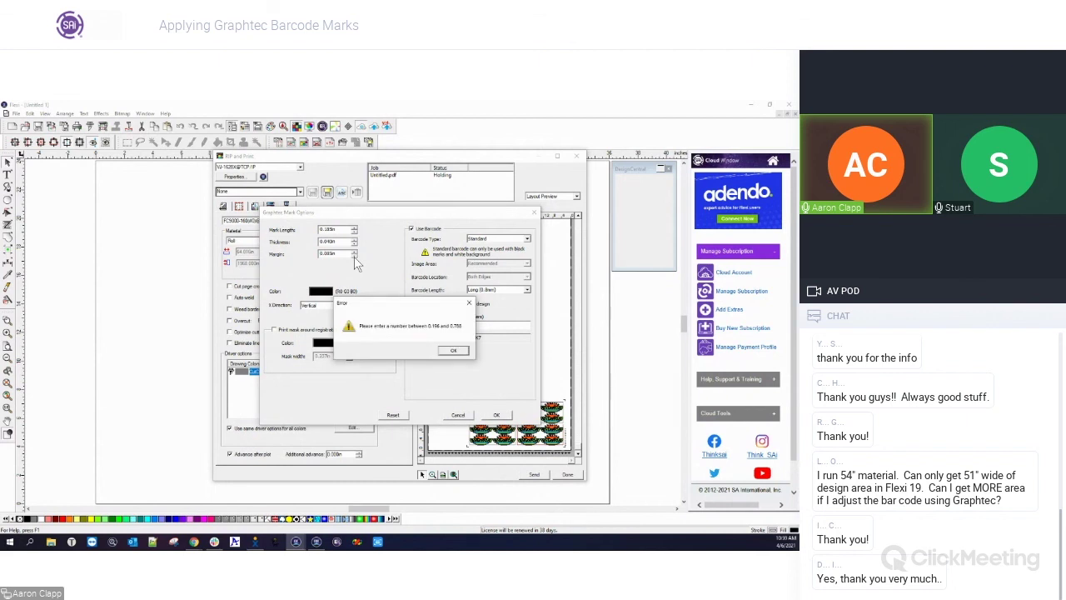
pyautogui.click(453, 350)
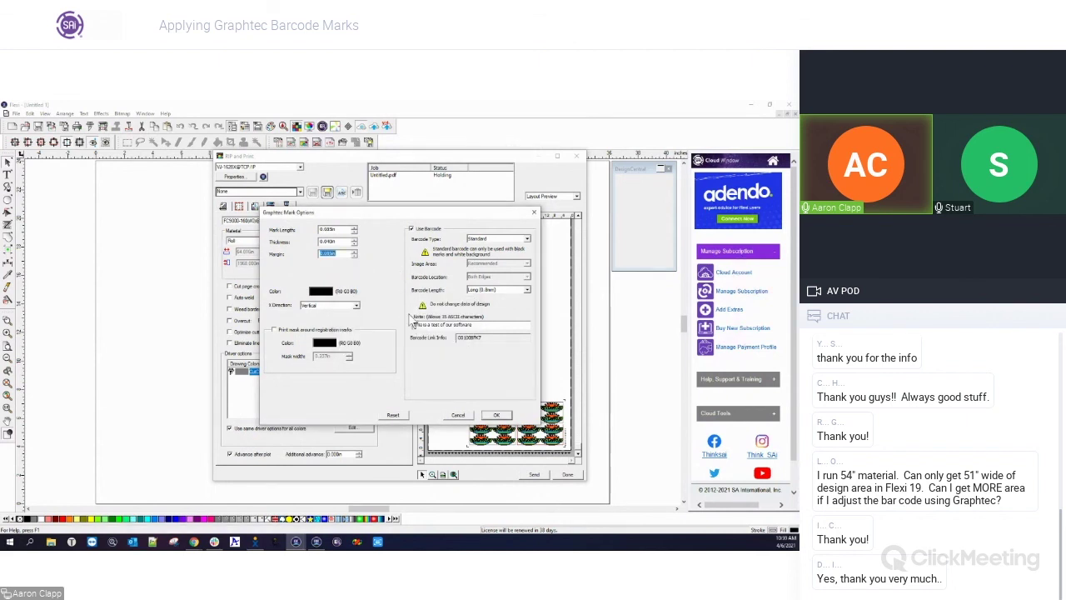
pyautogui.click(499, 419)
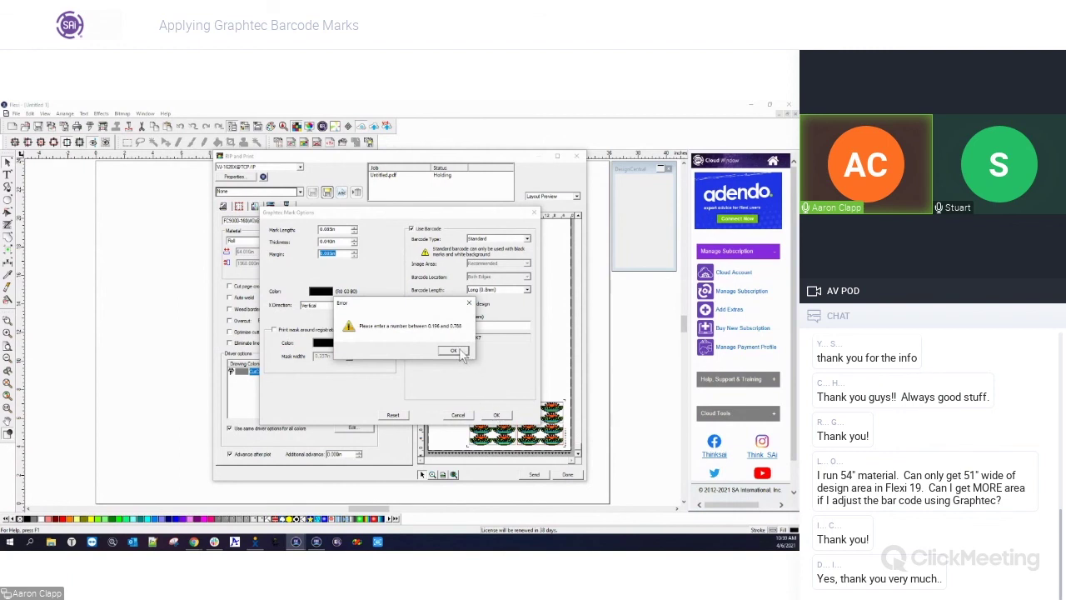
pyautogui.click(453, 351)
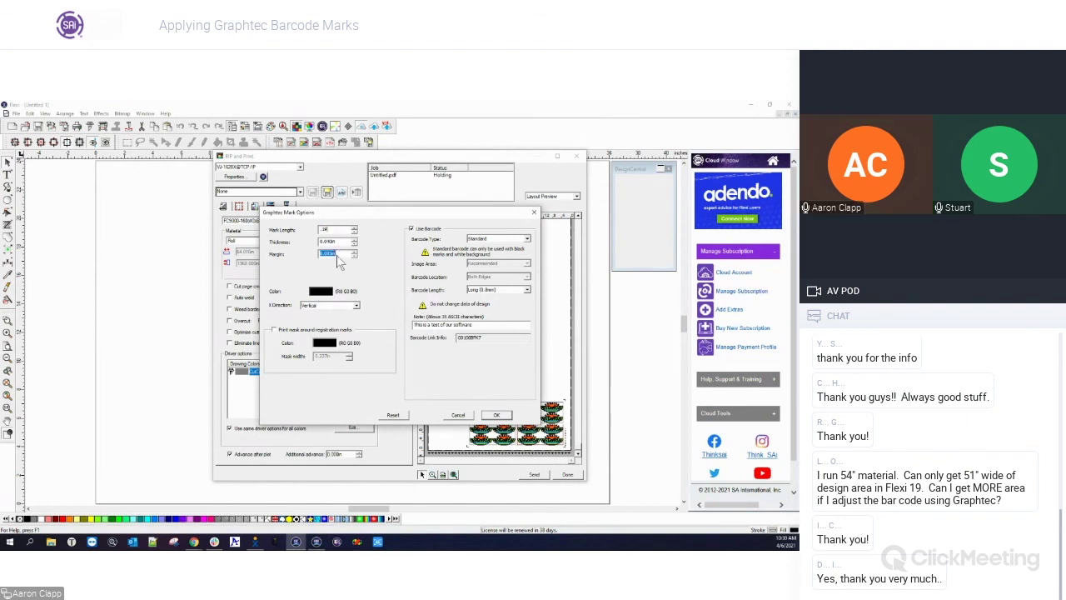
# Step: Try a different thickness for the Graphtec registration marks
pyautogui.press('Tab')
pyautogui.write('.25')
pyautogui.press('Tab')
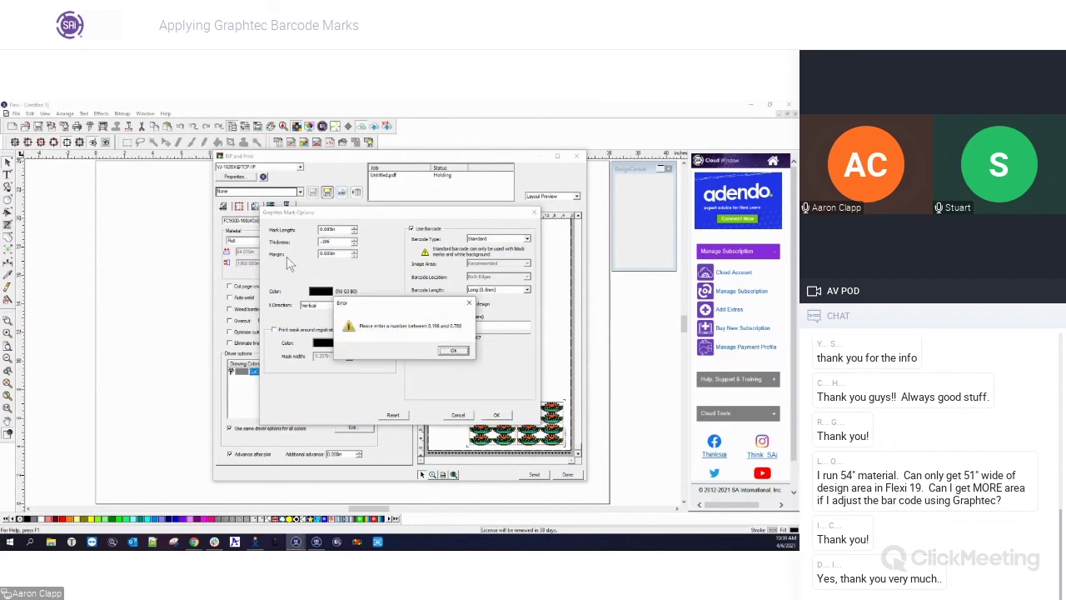
pyautogui.click(453, 352)
pyautogui.click(450, 350)
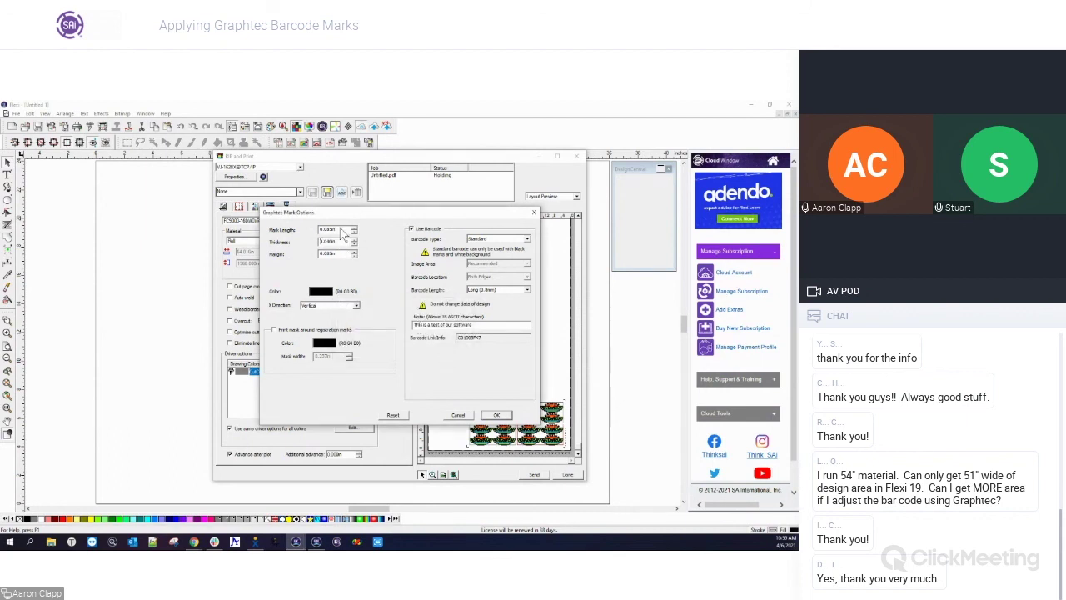
# Step: Try to set the mark length of the Graphtec registration marks to 0.12 in
pyautogui.click(341, 233)
pyautogui.click(454, 352)
pyautogui.moveTo(336, 222); pyautogui.dragTo(319, 231)
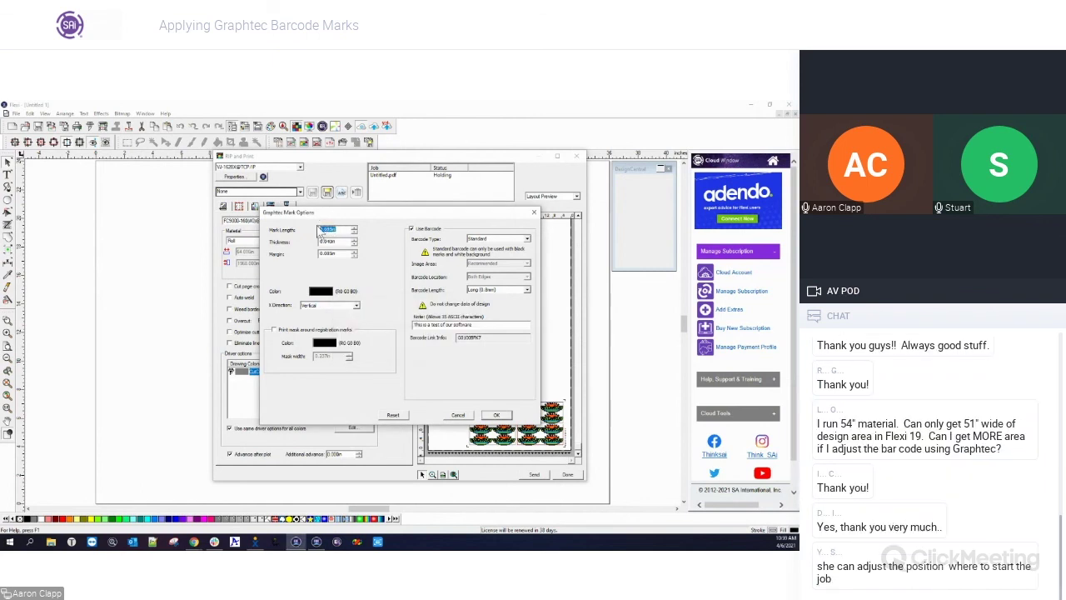
pyautogui.press('BackSpace')
pyautogui.write('0.12')
pyautogui.press('Return')
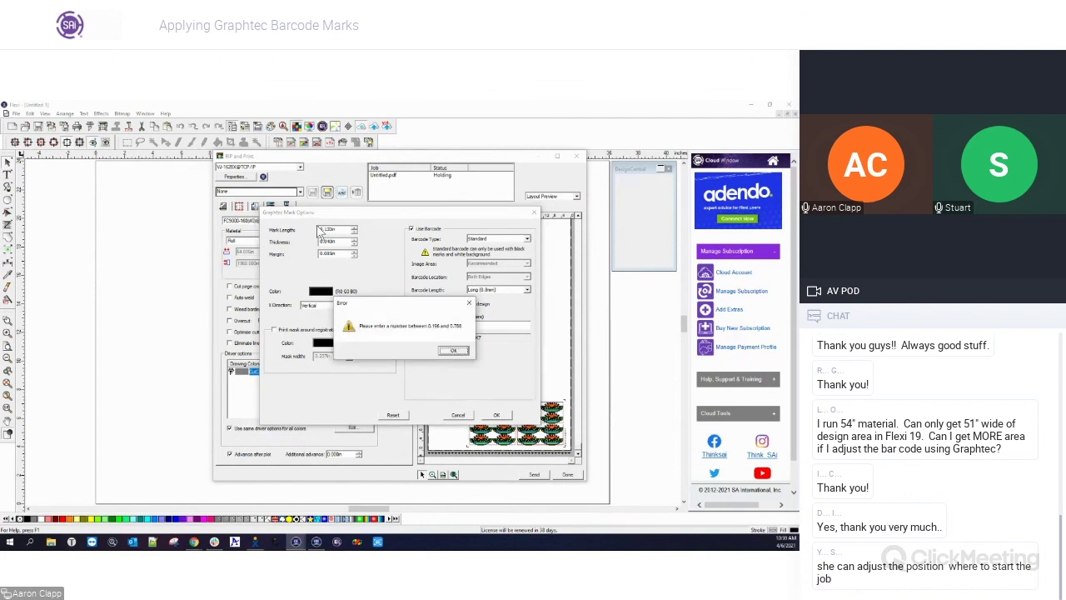
pyautogui.click(454, 350)
# Step: Set the Graphtec mark length to 0.2 in and apply the mark options
pyautogui.moveTo(337, 228); pyautogui.dragTo(312, 237)
pyautogui.press('BackSpace')
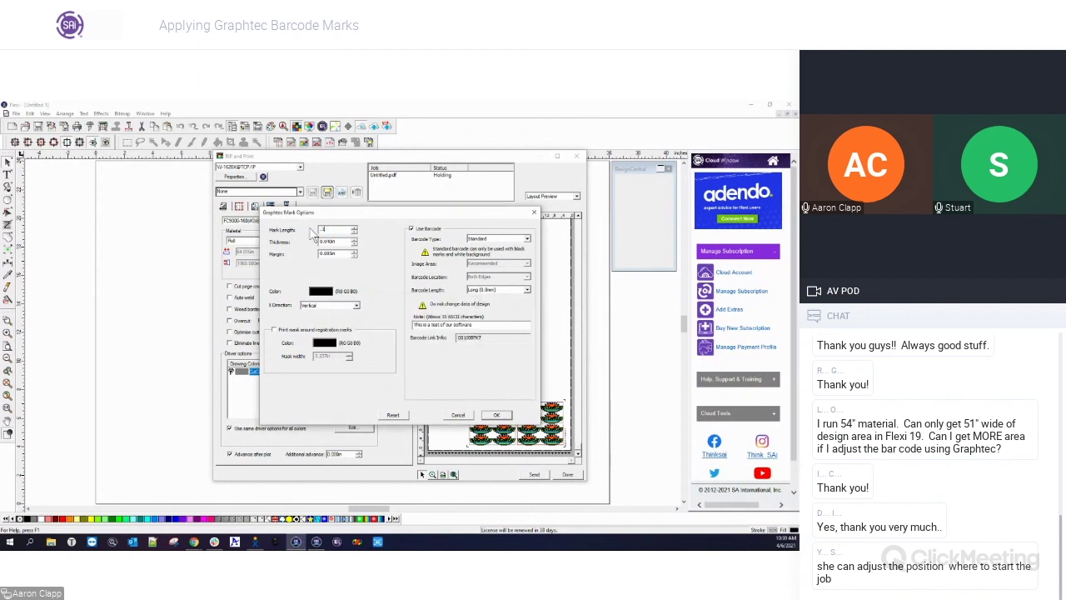
pyautogui.write('.2')
pyautogui.press('Tab')
pyautogui.click(497, 415)
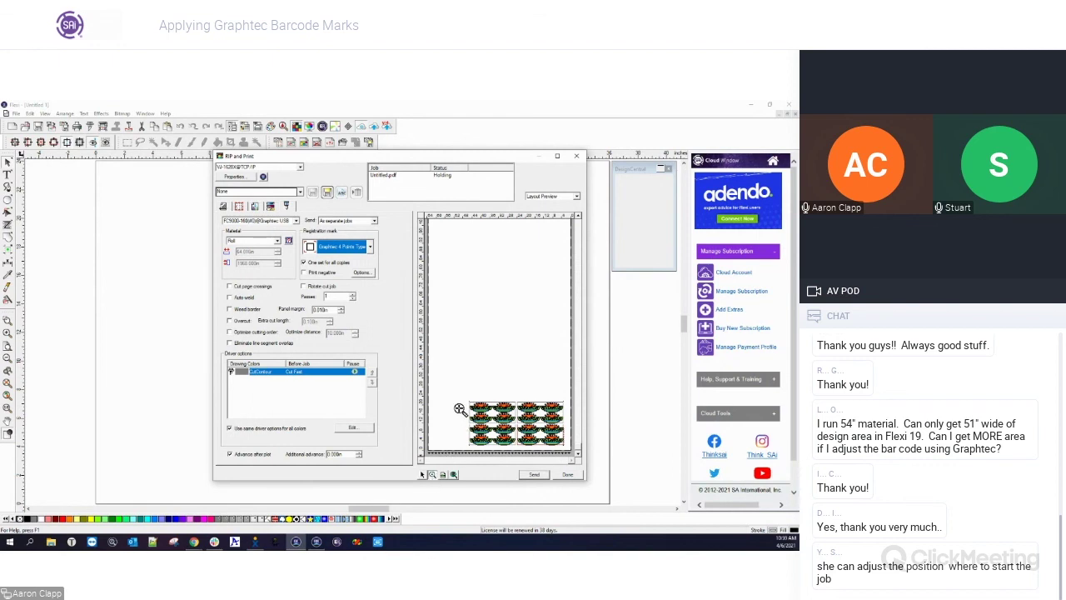
# Step: Turn off the barcode for the Graphtec registration marks and apply the mark options
pyautogui.click(471, 445)
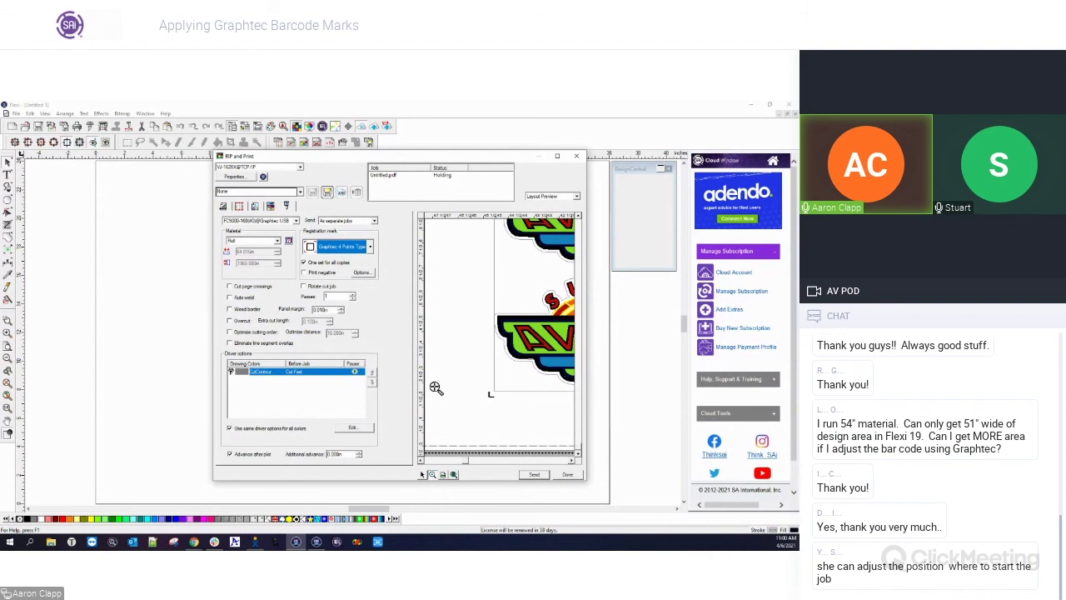
pyautogui.click(443, 476)
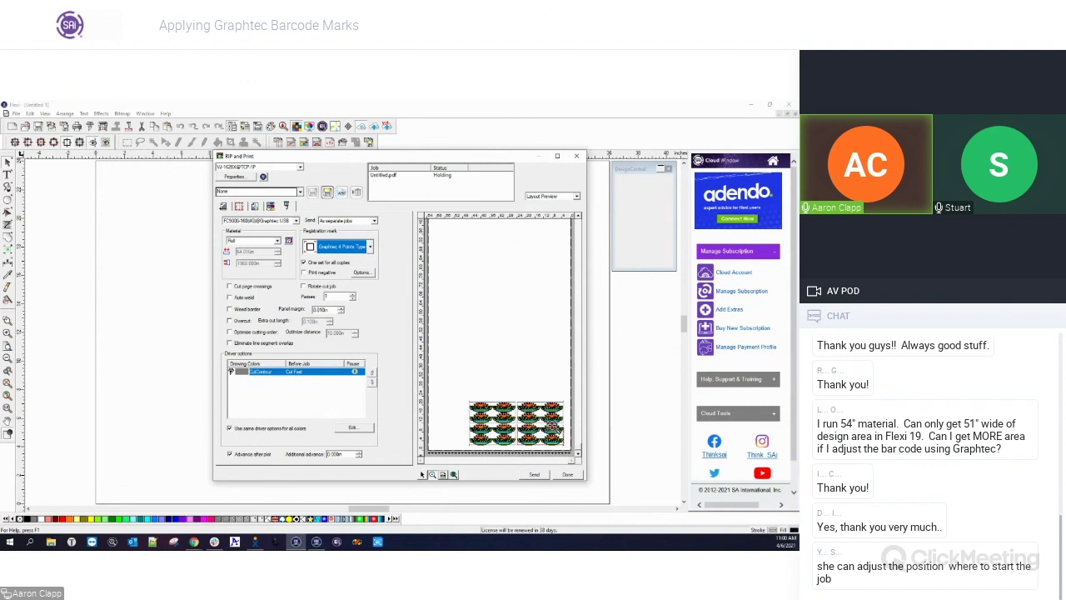
pyautogui.click(566, 450)
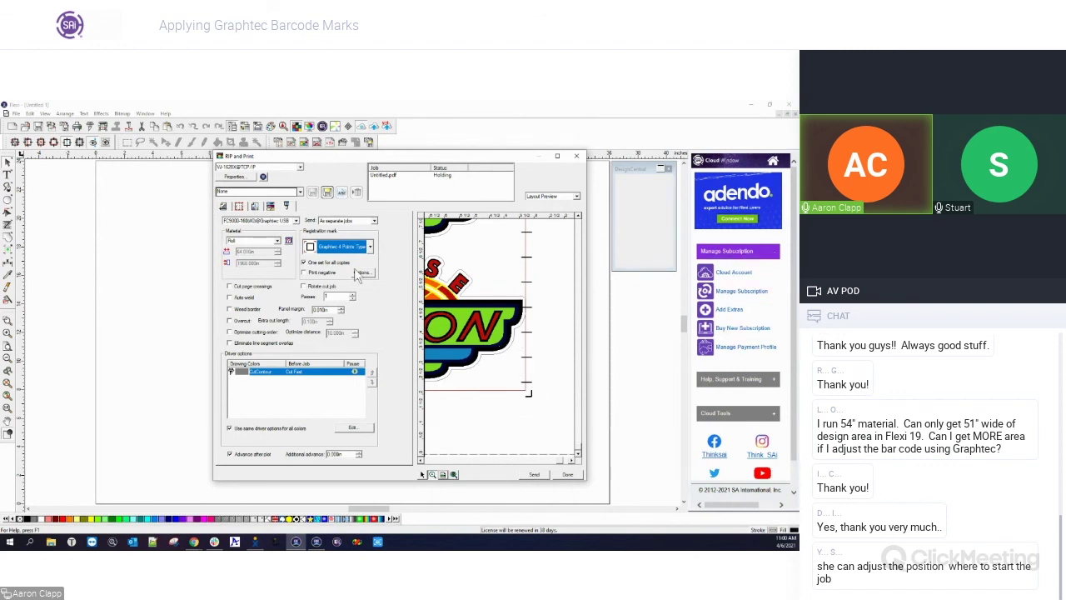
pyautogui.click(360, 273)
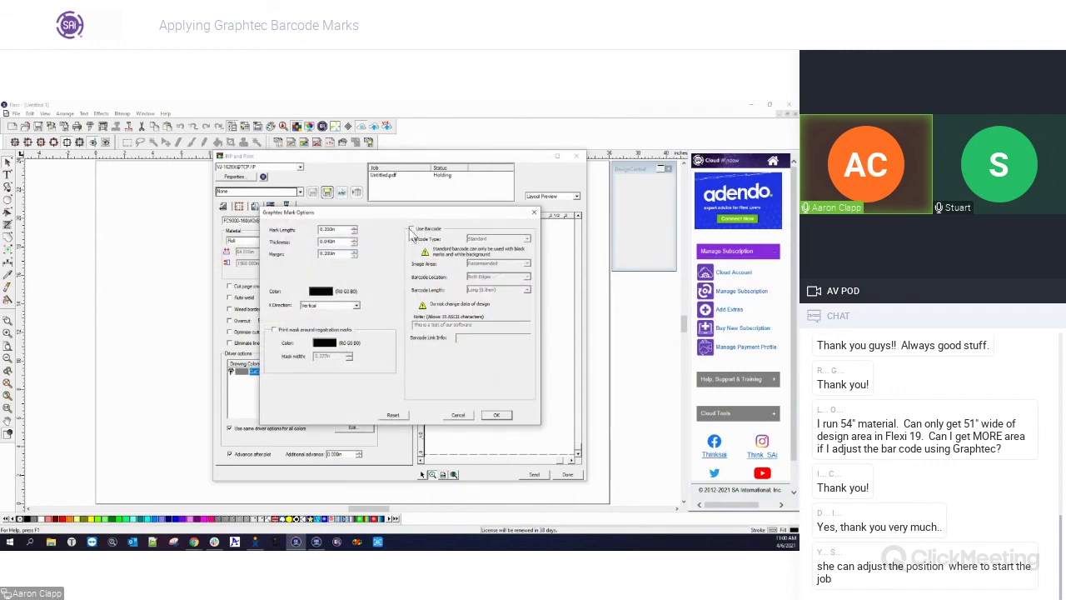
pyautogui.click(493, 415)
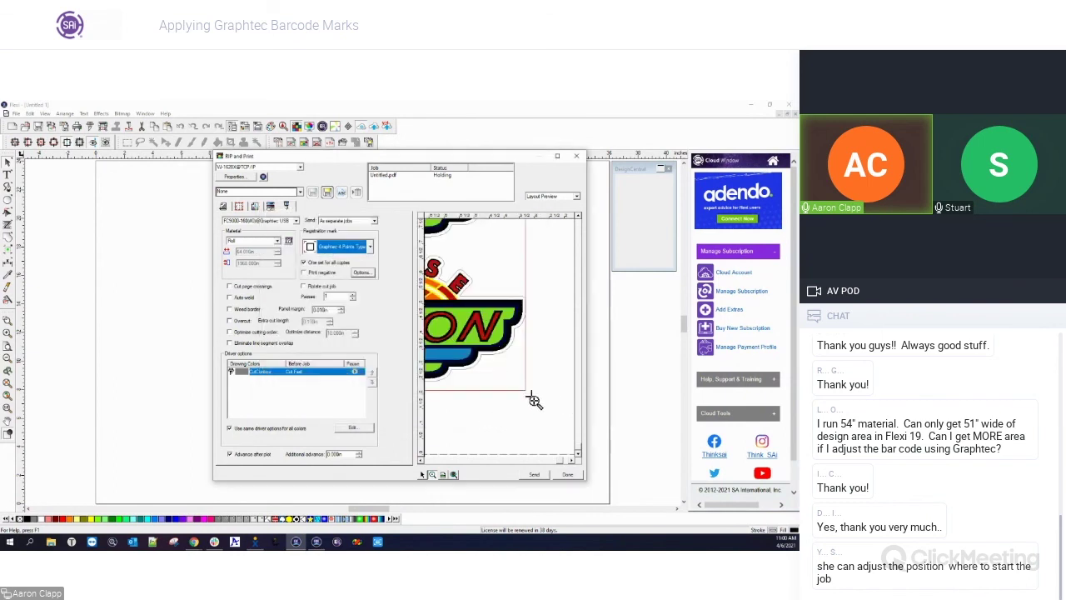